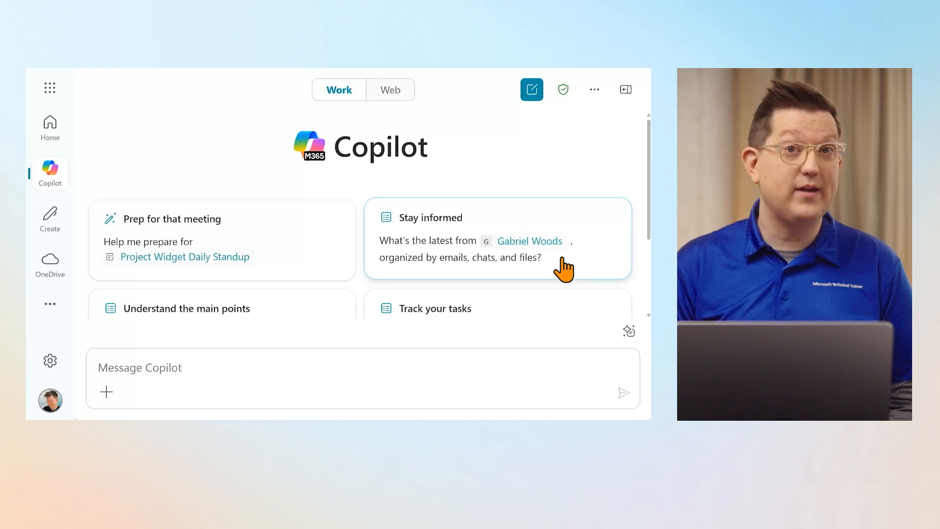
Step: Look over the suggested work prompts and compare Copilot's Web and Work modes, ending in Work mode with the side pane hidden
{"action": "scroll", "coordinate": [563, 260], "scroll_direction": "down", "scroll_amount": 2}
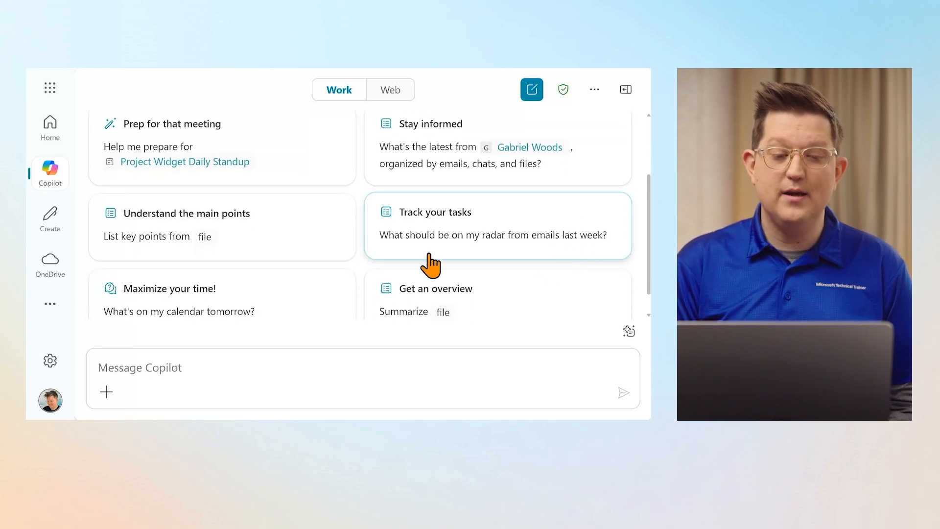
{"action": "scroll", "coordinate": [430, 263], "scroll_direction": "down", "scroll_amount": 1}
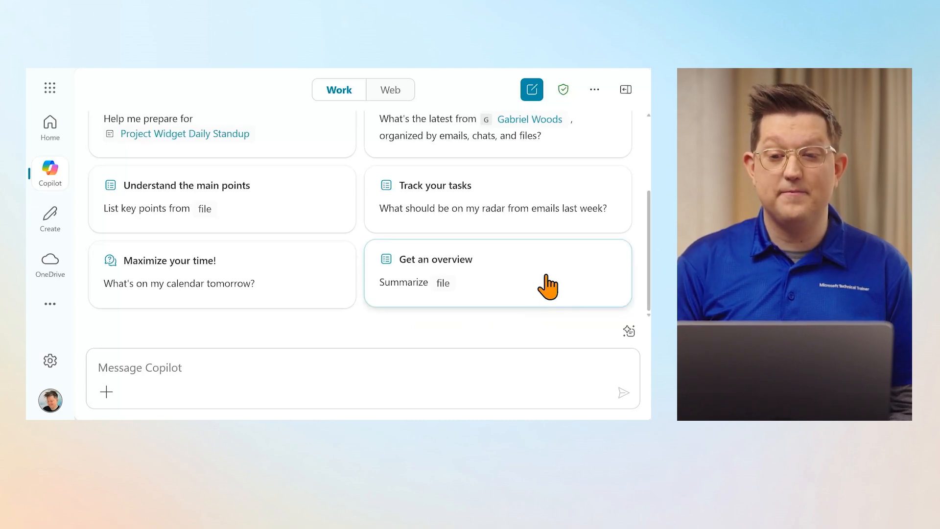
{"action": "mouse_move", "coordinate": [563, 90]}
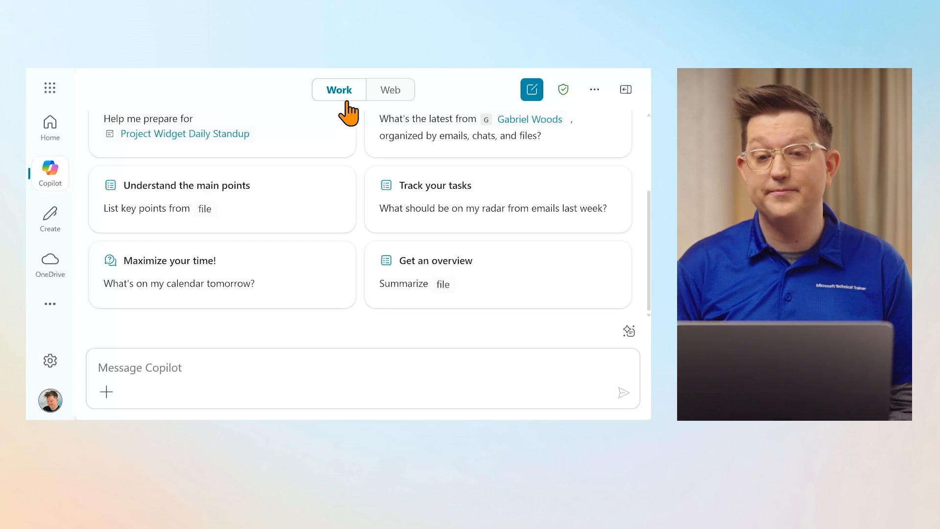
{"action": "left_click", "coordinate": [399, 92]}
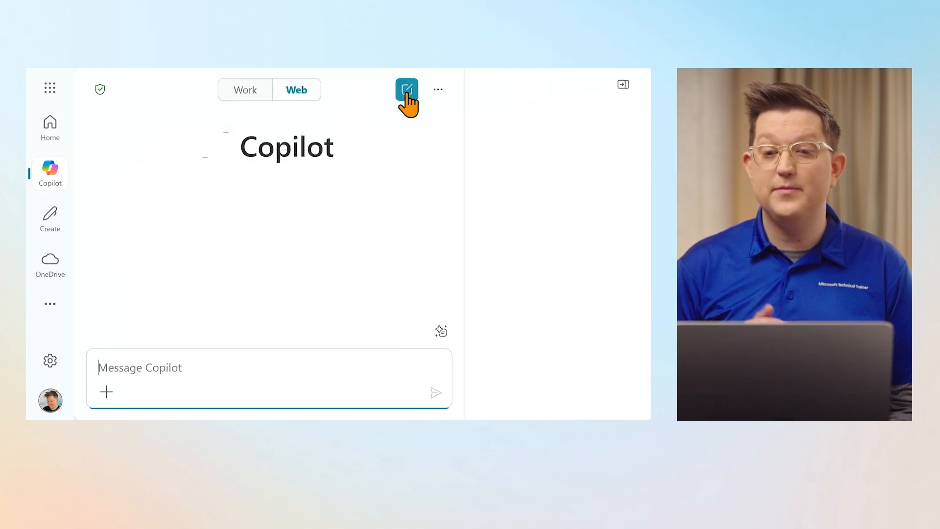
{"action": "left_click", "coordinate": [623, 86]}
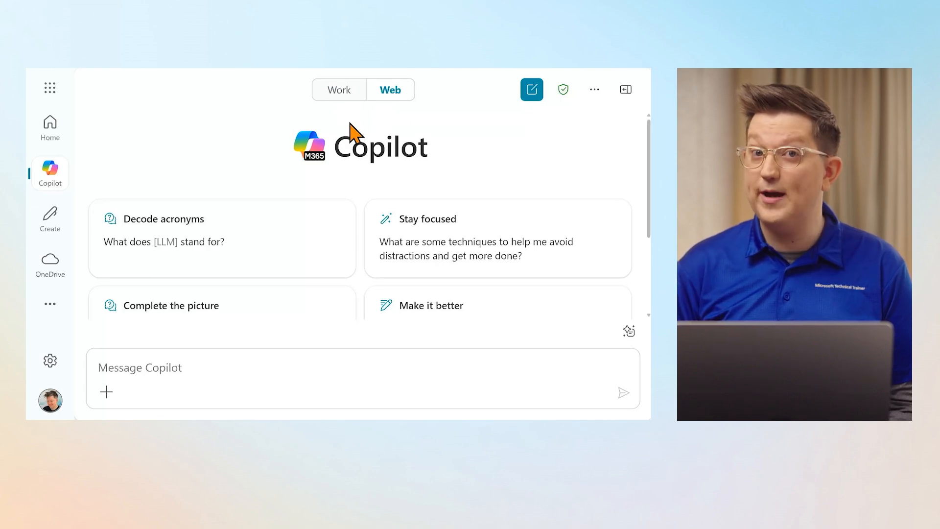
{"action": "left_click", "coordinate": [329, 88]}
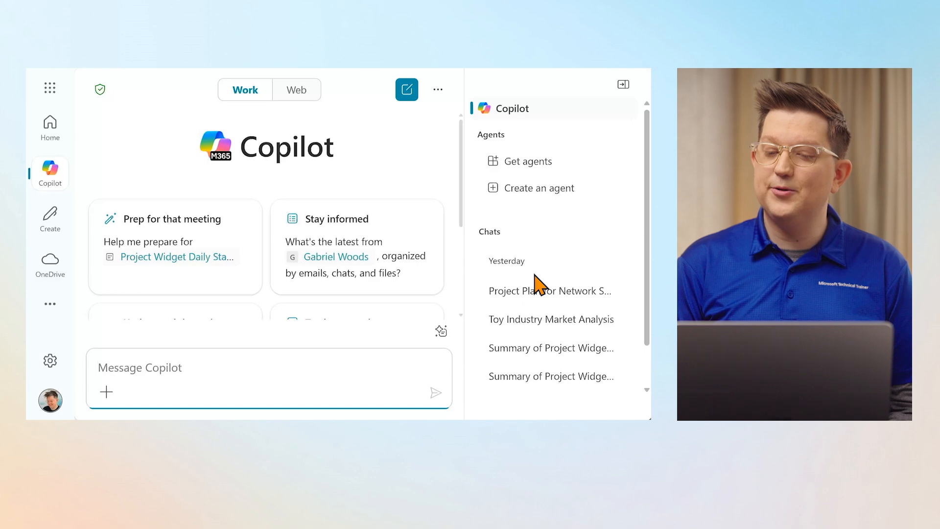
{"action": "left_click", "coordinate": [624, 84]}
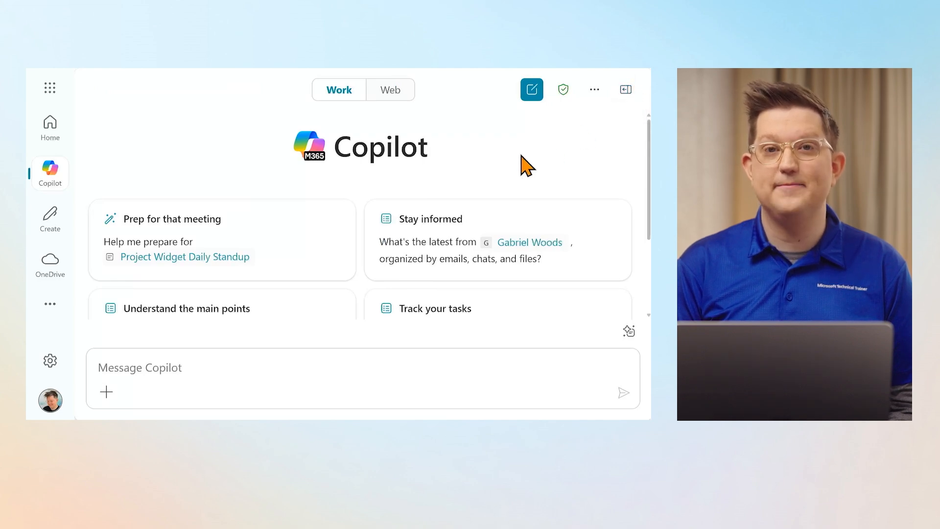
Step: View Copilot's additional options, including whether responses use web content, and close them without changes
{"action": "left_click", "coordinate": [594, 90]}
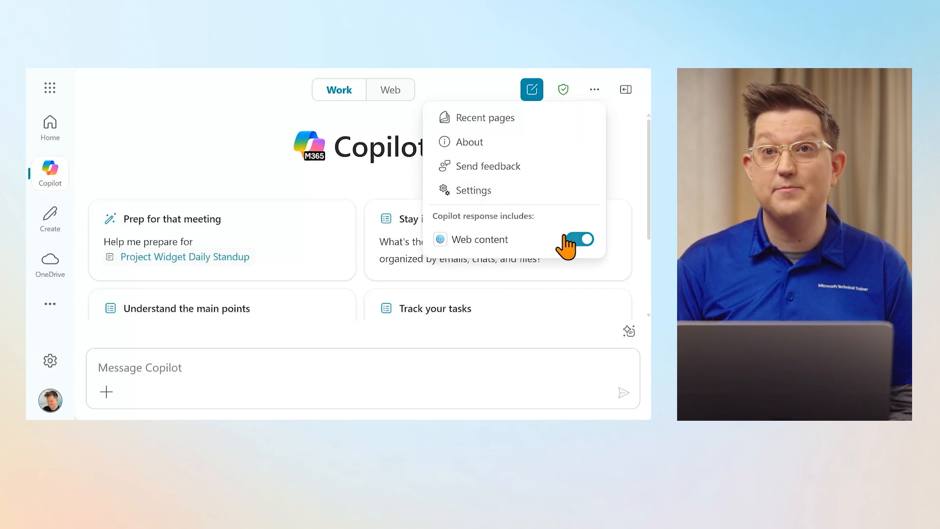
{"action": "left_click", "coordinate": [627, 176]}
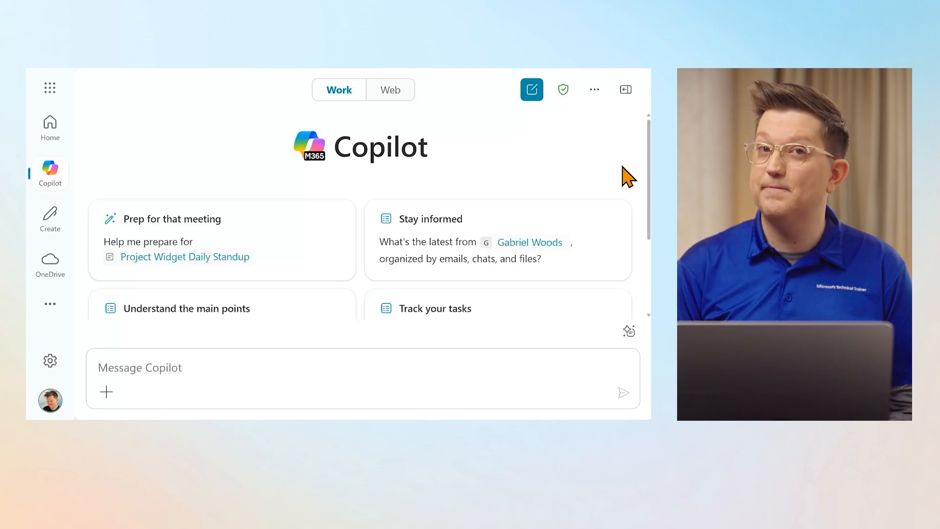
Step: Submit the suggested prompt "Help me prepare for Project Widget Daily Standup"
{"action": "scroll", "coordinate": [346, 237], "scroll_direction": "down", "scroll_amount": 2}
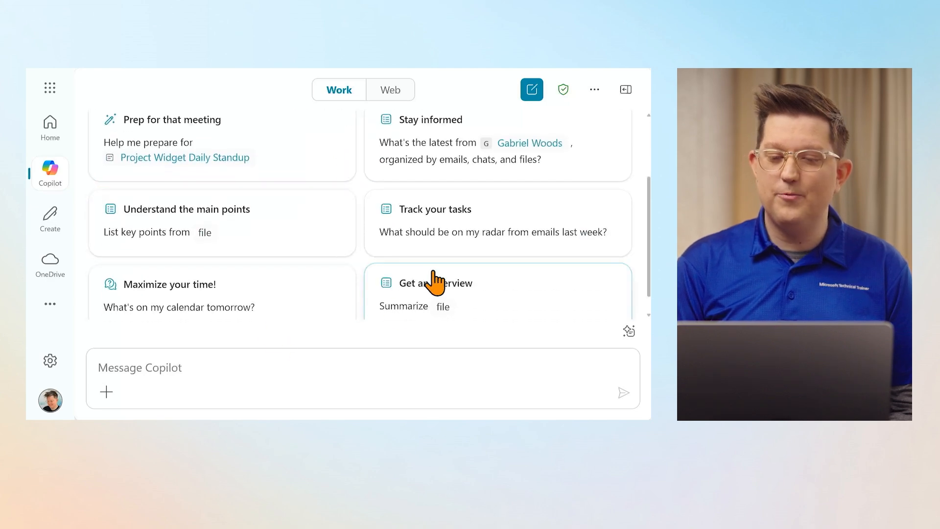
{"action": "scroll", "coordinate": [434, 282], "scroll_direction": "up", "scroll_amount": 2}
{"action": "left_click", "coordinate": [314, 259]}
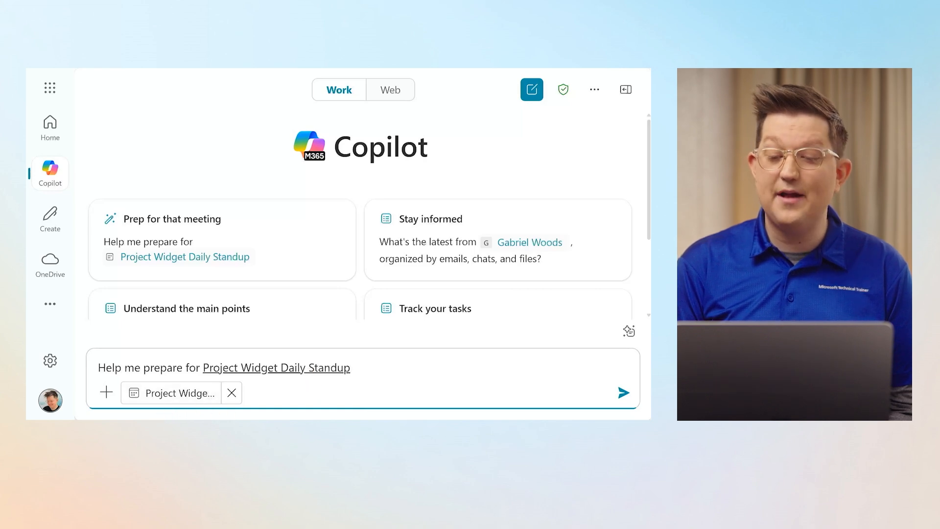
{"action": "left_click", "coordinate": [625, 394]}
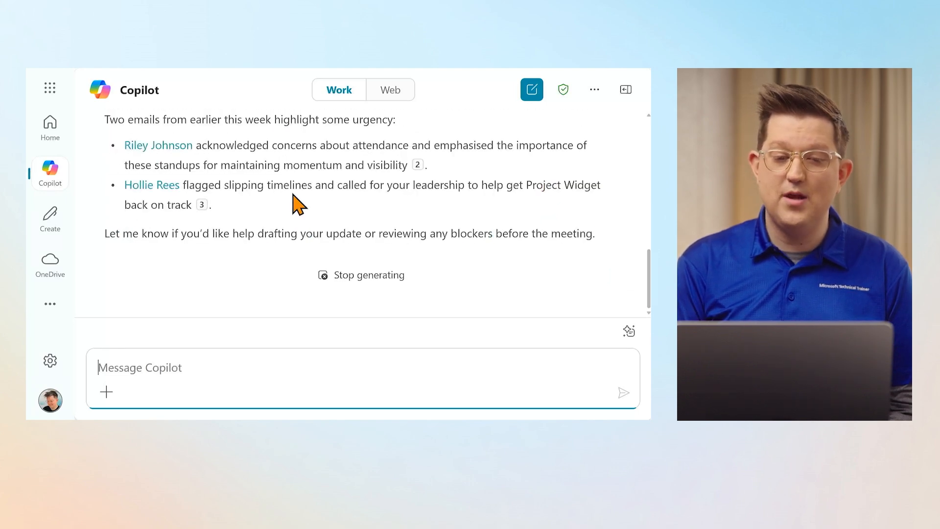
Step: Review the meeting preparation response, including its related context, agenda, meeting details and the cited source emails
{"action": "scroll", "coordinate": [400, 196], "scroll_direction": "up", "scroll_amount": 5}
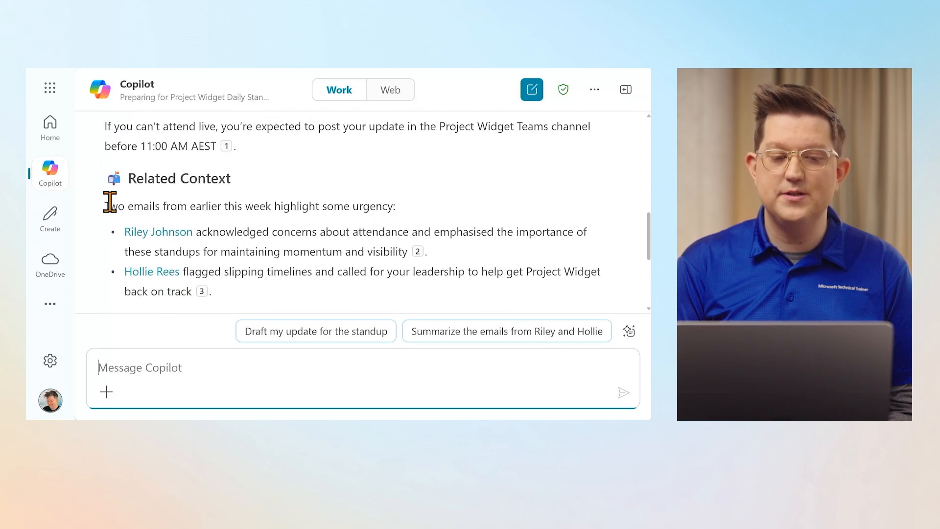
{"action": "left_click_drag", "start_coordinate": [110, 205], "coordinate": [166, 208]}
{"action": "left_click", "coordinate": [294, 221]}
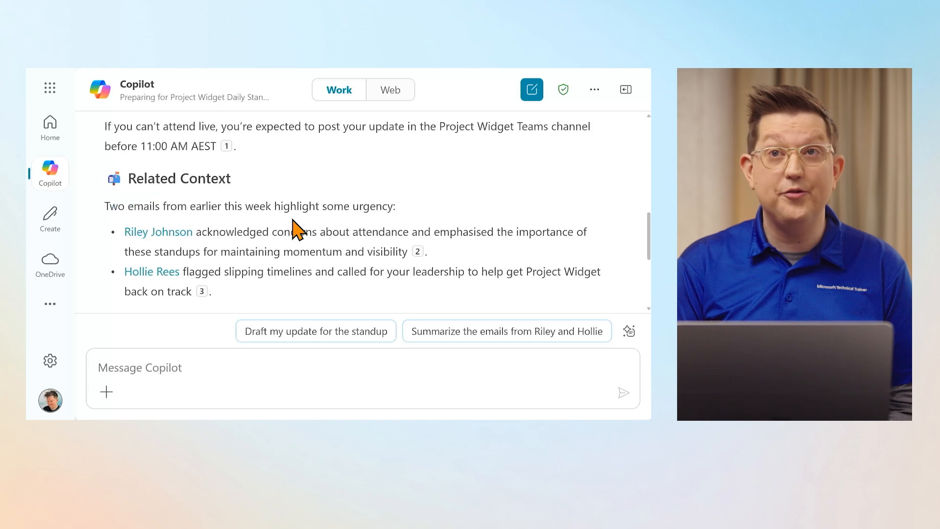
{"action": "scroll", "coordinate": [293, 220], "scroll_direction": "up", "scroll_amount": 2}
{"action": "scroll", "coordinate": [337, 235], "scroll_direction": "up", "scroll_amount": 1}
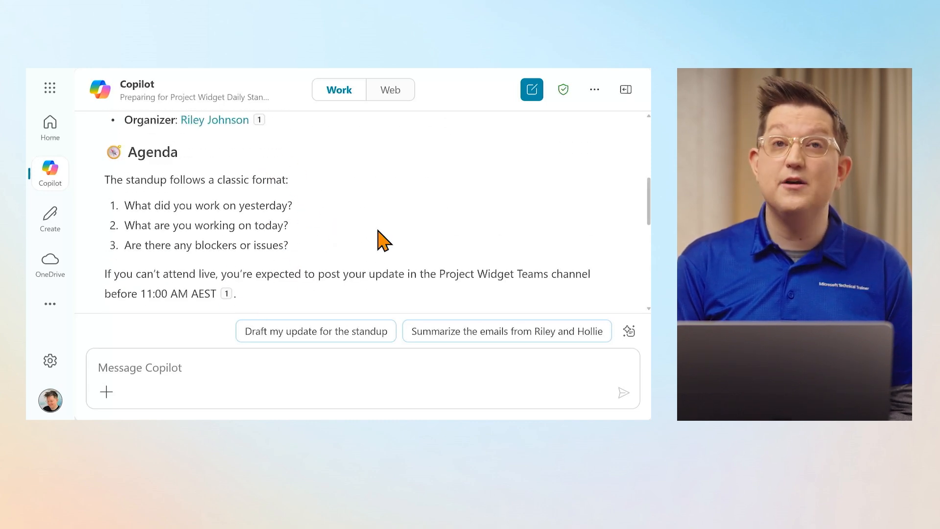
{"action": "scroll", "coordinate": [396, 243], "scroll_direction": "up", "scroll_amount": 3}
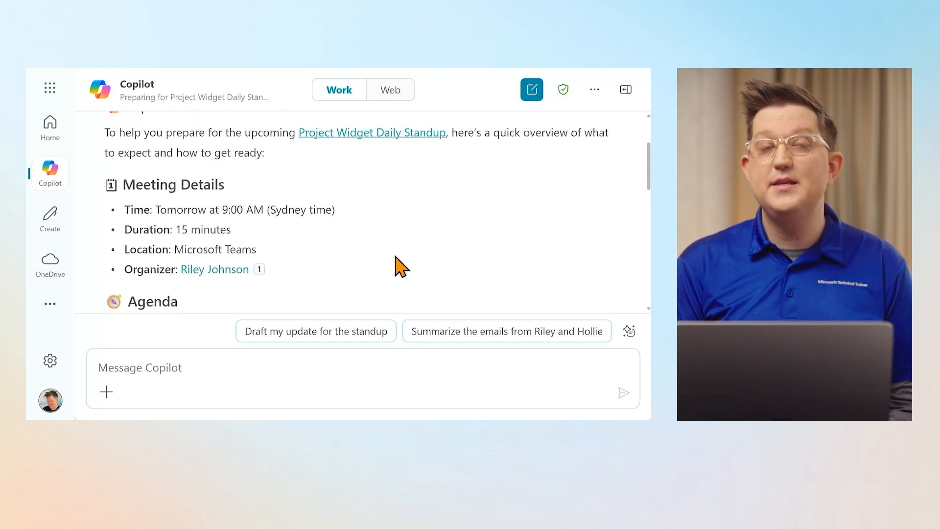
{"action": "scroll", "coordinate": [397, 266], "scroll_direction": "down", "scroll_amount": 10}
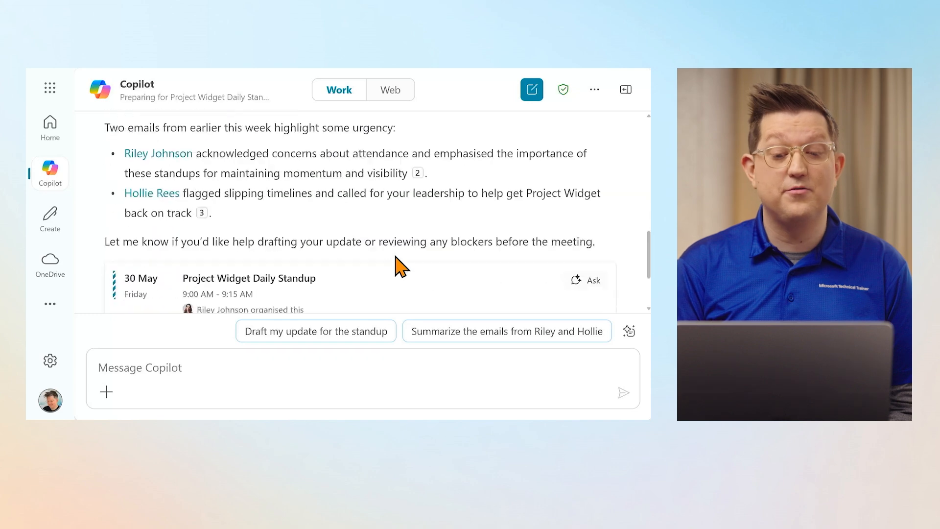
{"action": "mouse_move", "coordinate": [394, 263]}
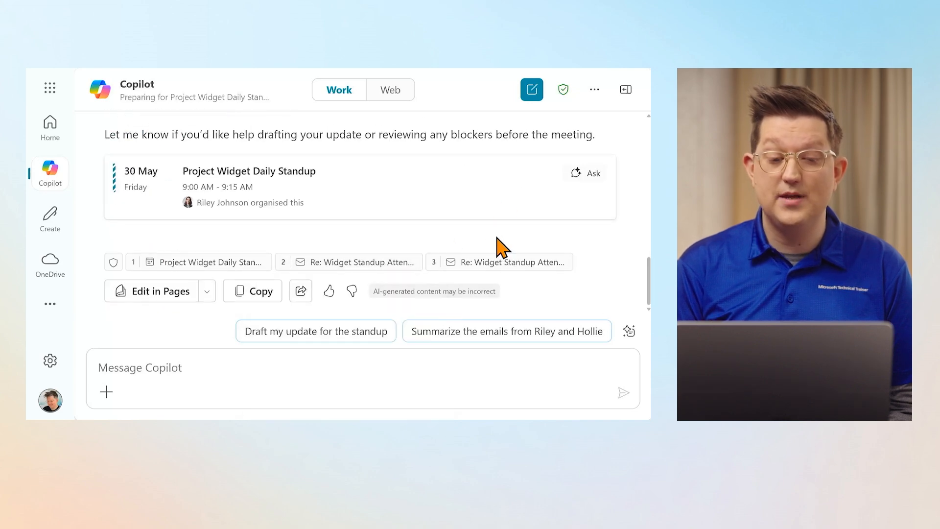
{"action": "mouse_move", "coordinate": [492, 269]}
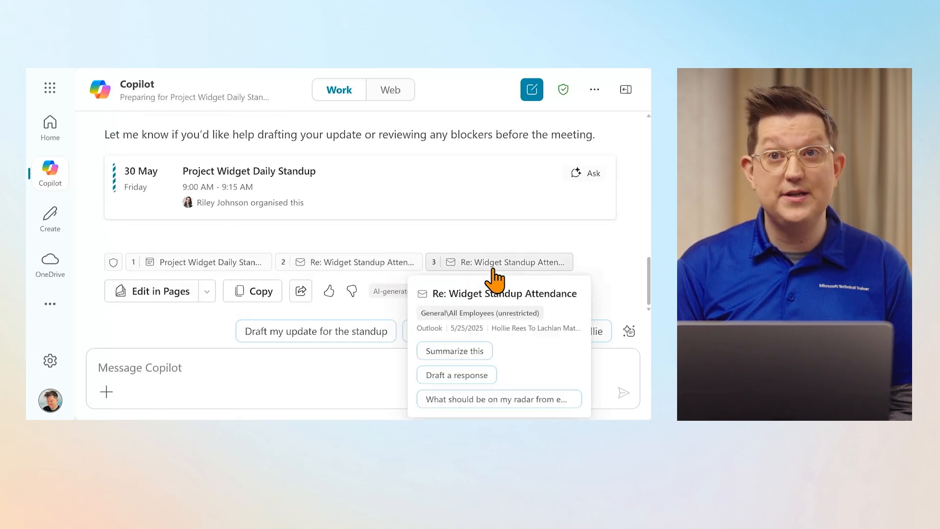
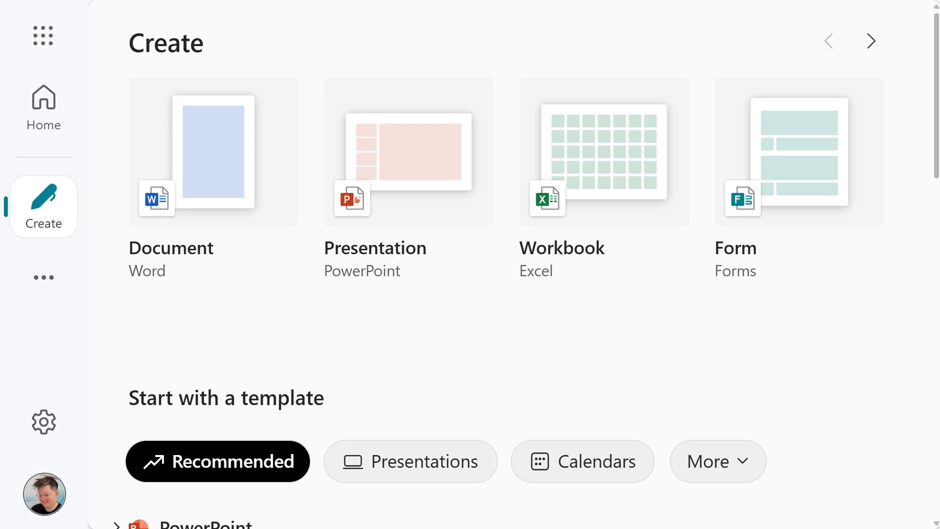
Step: Create a new Word document and start the Copilot draft prompt with "Summarise the attached contract in 5 bullet points."
{"action": "left_click", "coordinate": [232, 197]}
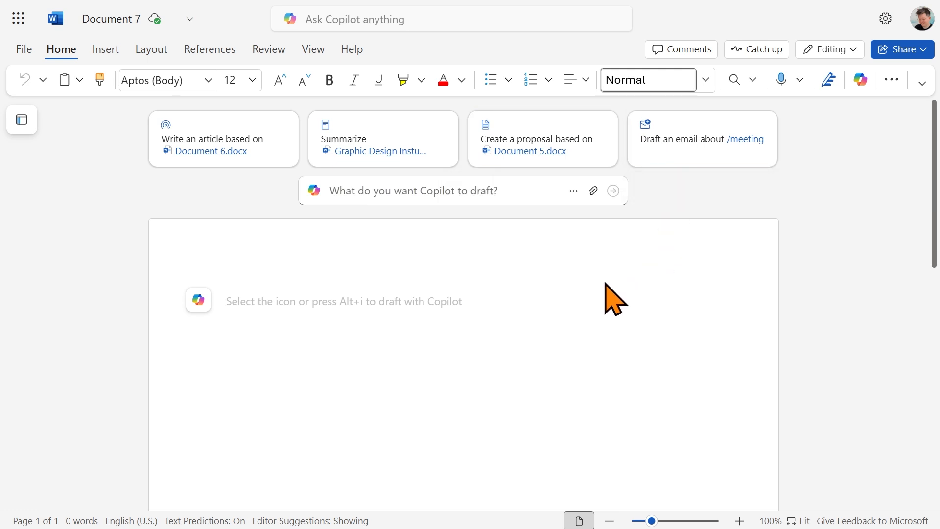
{"action": "left_click", "coordinate": [454, 195]}
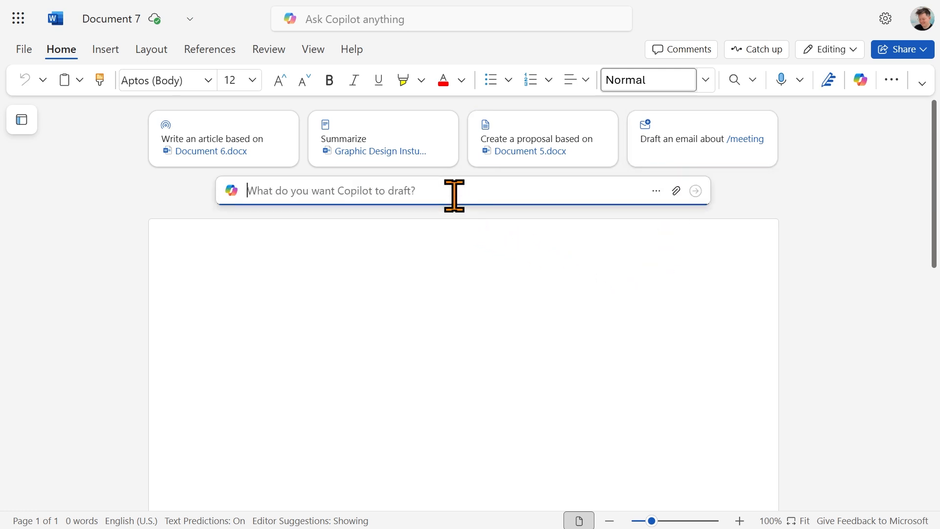
{"action": "type", "text": "Su"}
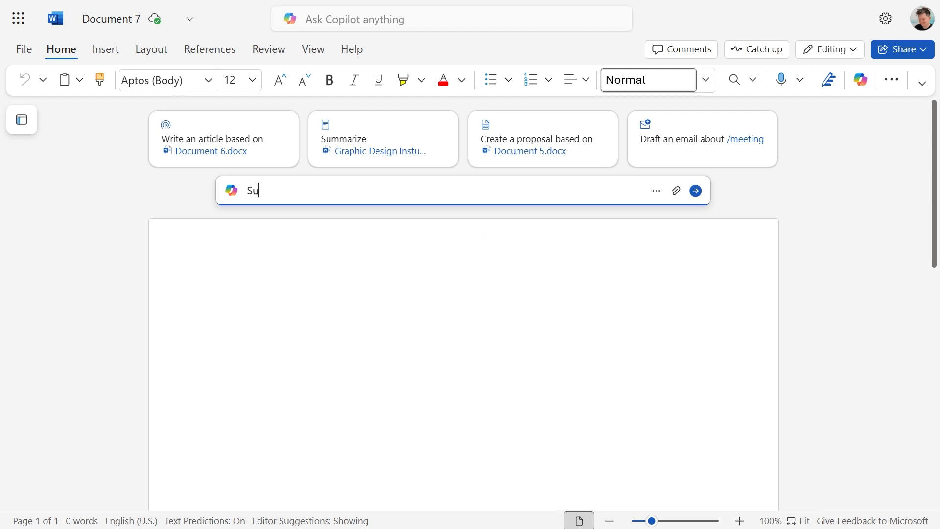
{"action": "type", "text": "mmarise the attatc"}
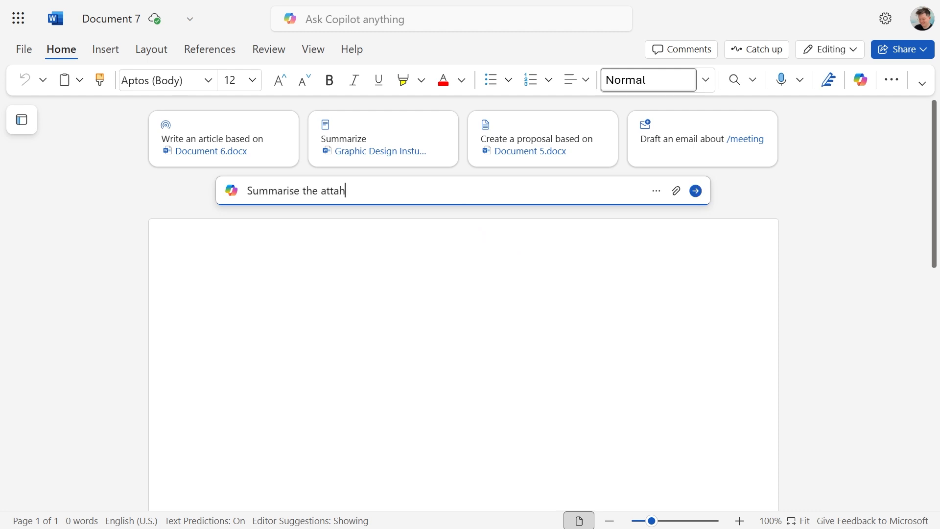
{"action": "key", "text": "BackSpace"}
{"action": "key", "text": "BackSpace"}
{"action": "type", "text": "ched contract in 5 bullet points. I"}
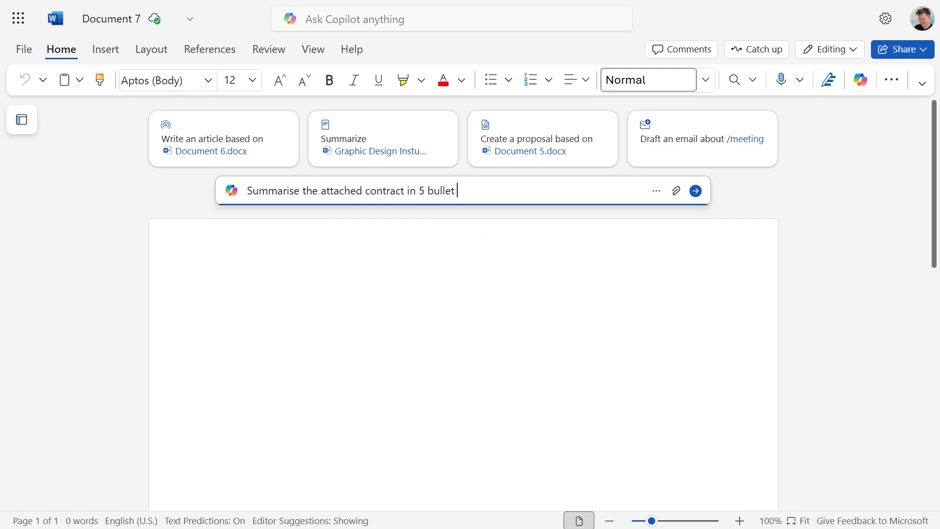
Step: Continue the draft prompt with "Include term, termination, payment terms, liability, and governing law."
{"action": "type", "text": "ncl"}
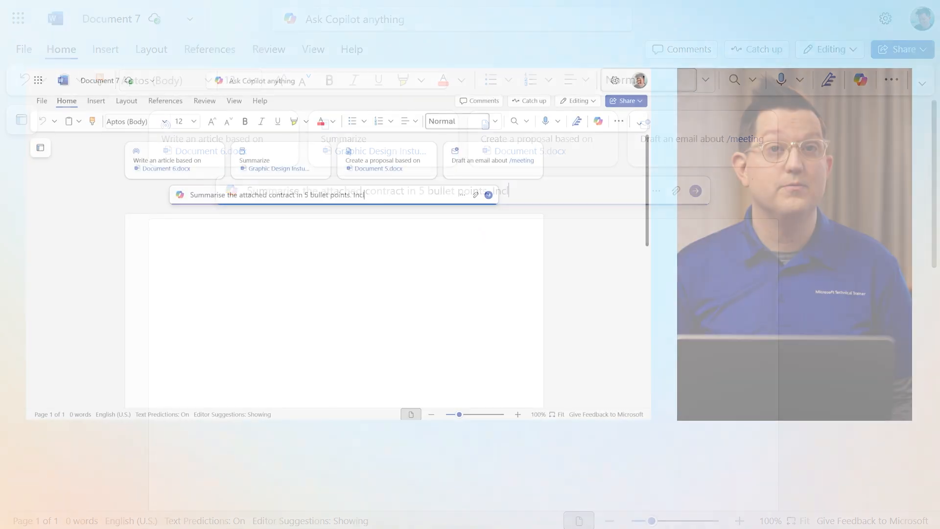
{"action": "type", "text": "ude term, term"}
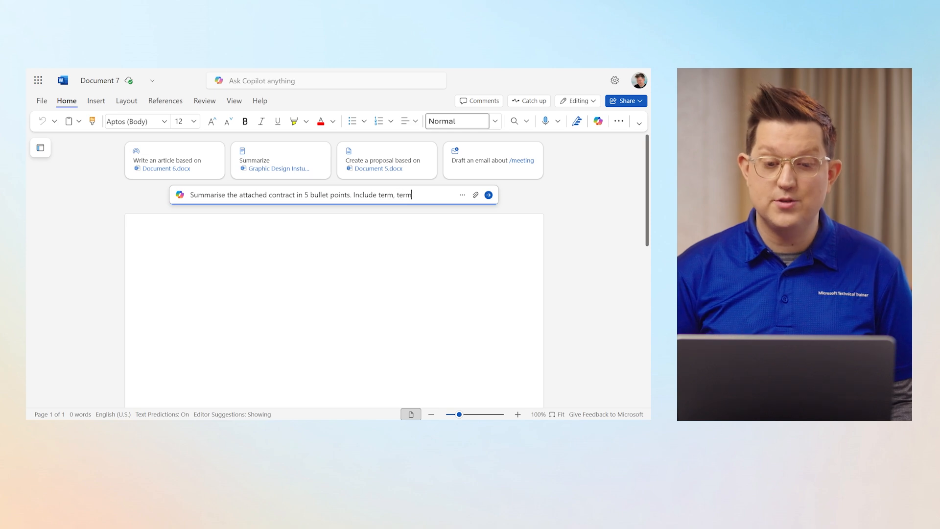
{"action": "type", "text": "ination, paym"}
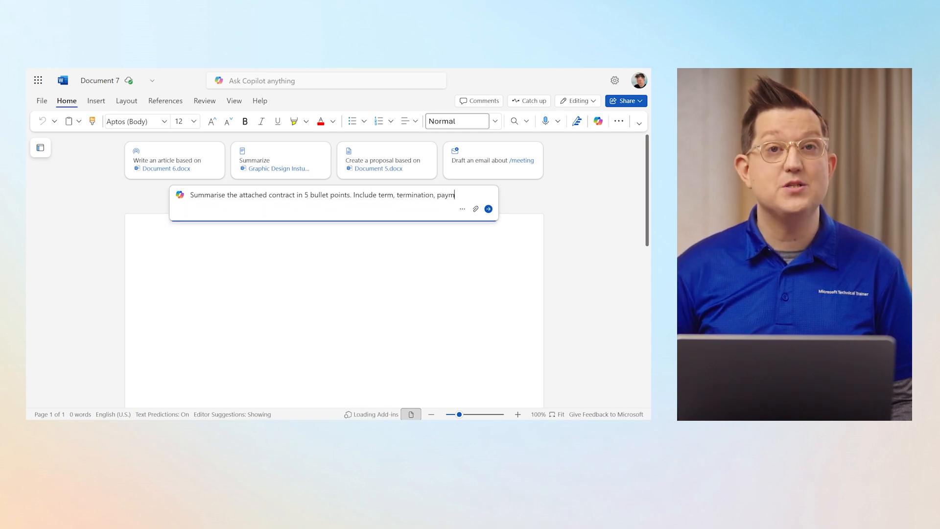
{"action": "type", "text": "ent terms, liabil"}
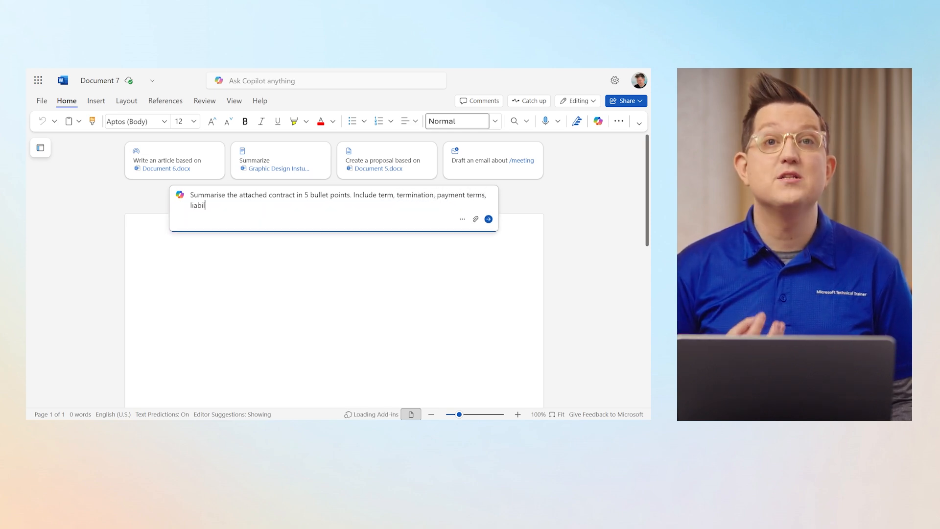
{"action": "type", "text": "ity, and govern"}
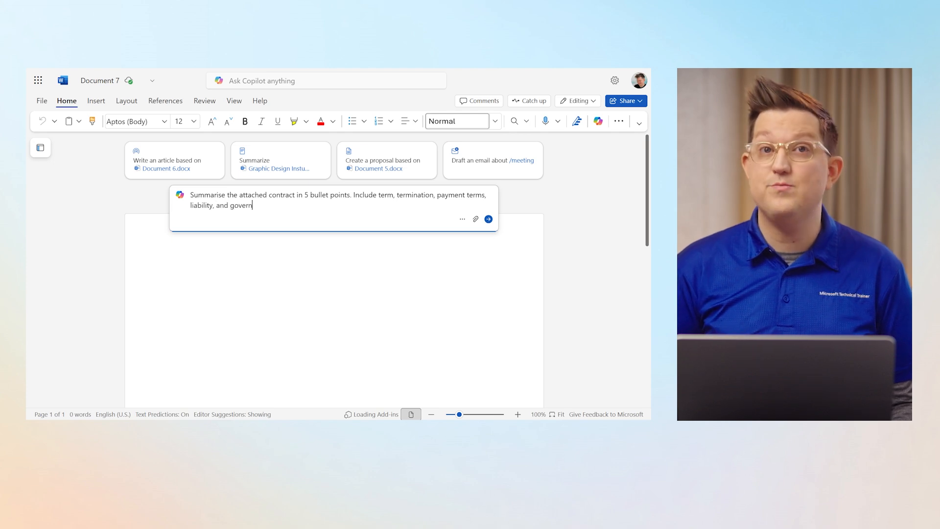
{"action": "type", "text": "ing law. C"}
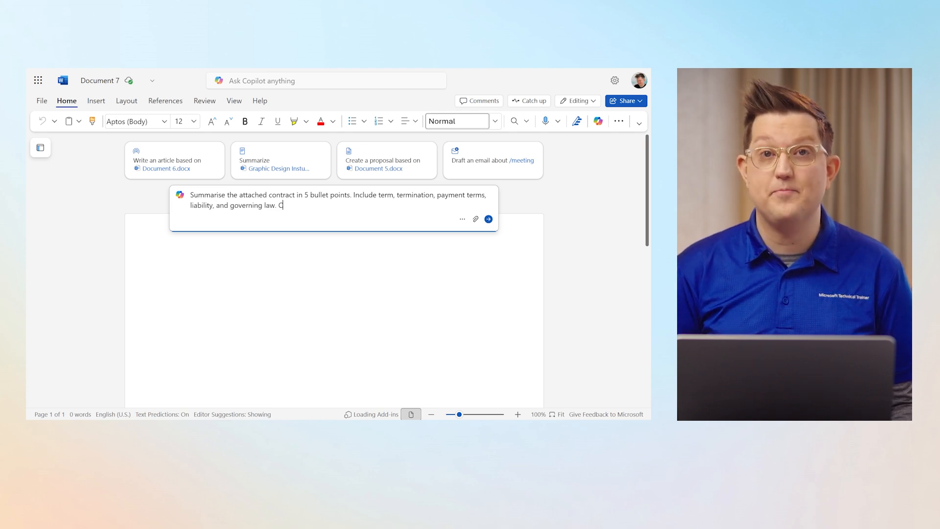
Step: Continue the draft prompt with "Create a clear, concise summary that can quickly be reviews by internal stakeholders."
{"action": "type", "text": "reate a clear, concise"}
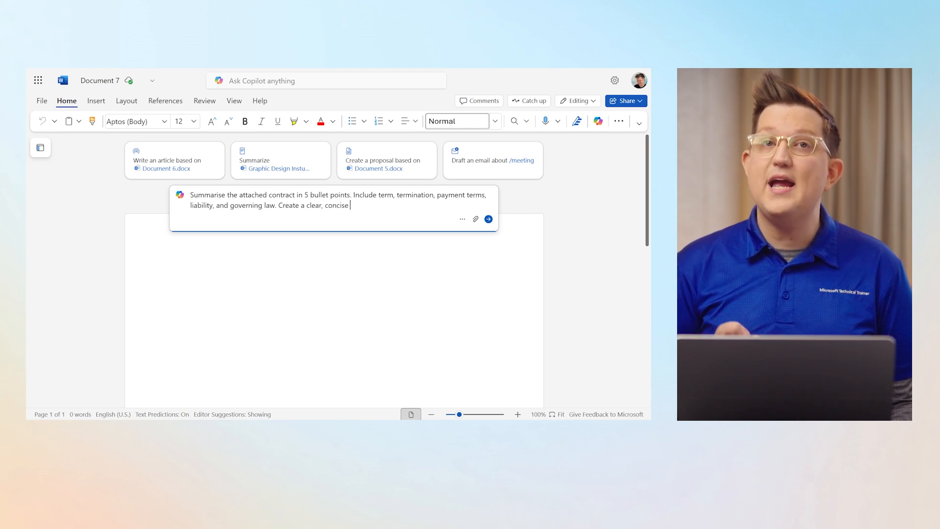
{"action": "type", "text": " summary that can"}
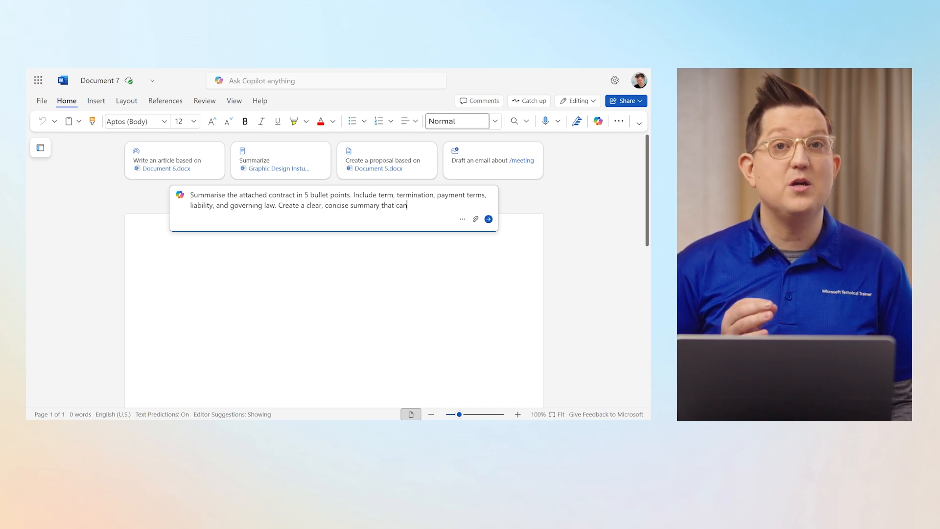
{"action": "type", "text": " quickly be revie"}
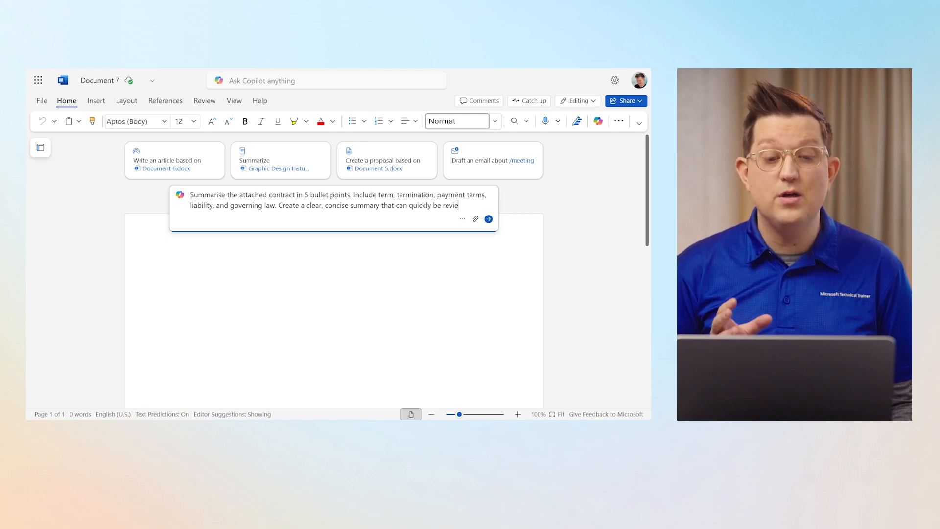
{"action": "type", "text": "ws by internal s"}
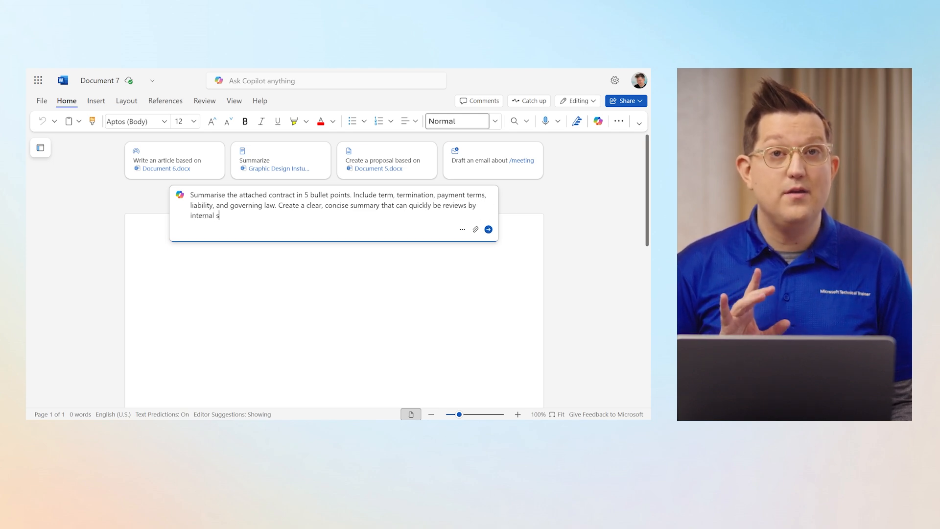
{"action": "type", "text": "takeholders."}
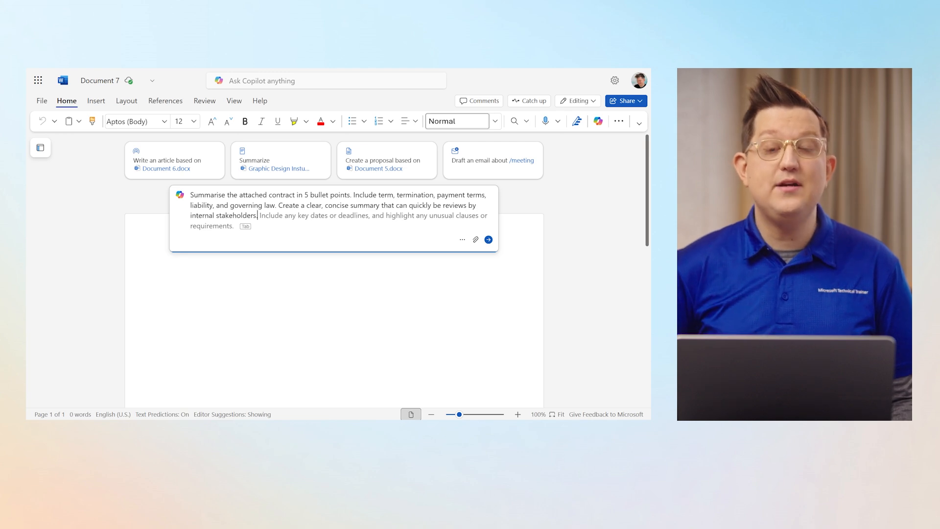
Step: Finish the draft prompt with "Be clear, precise, and accurate with your answers and provide references."
{"action": "type", "text": "Be "}
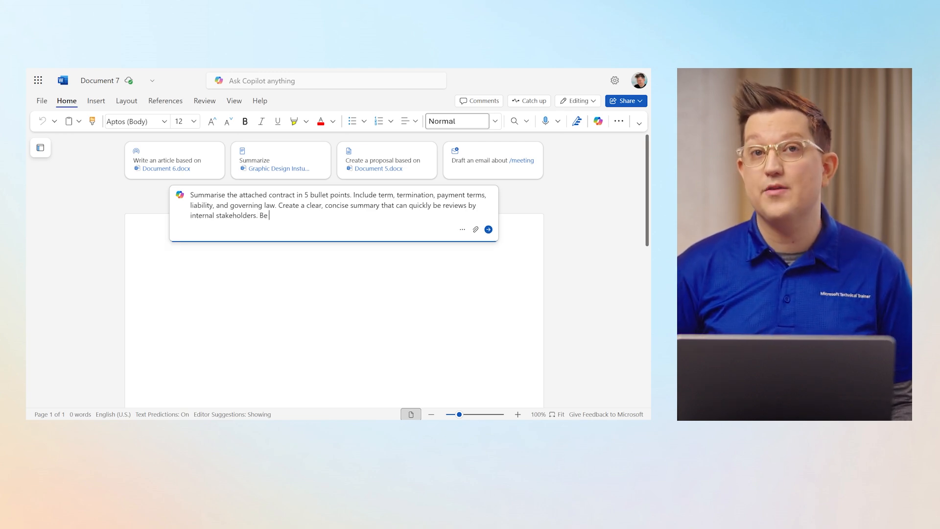
{"action": "type", "text": "clear, rp"}
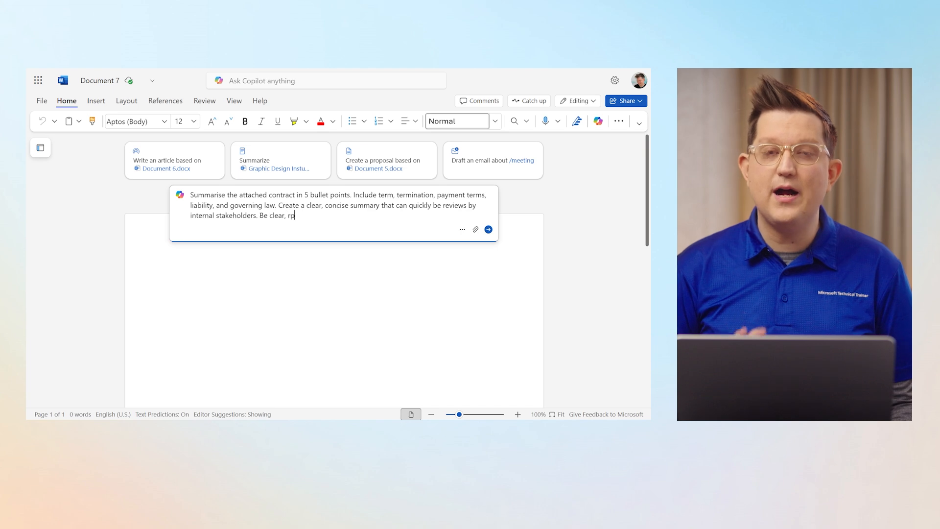
{"action": "type", "text": "ei"}
{"action": "key", "text": "BackSpace"}
{"action": "key", "text": "BackSpace"}
{"action": "key", "text": "BackSpace"}
{"action": "key", "text": "BackSpace"}
{"action": "type", "text": "precise, and accura"}
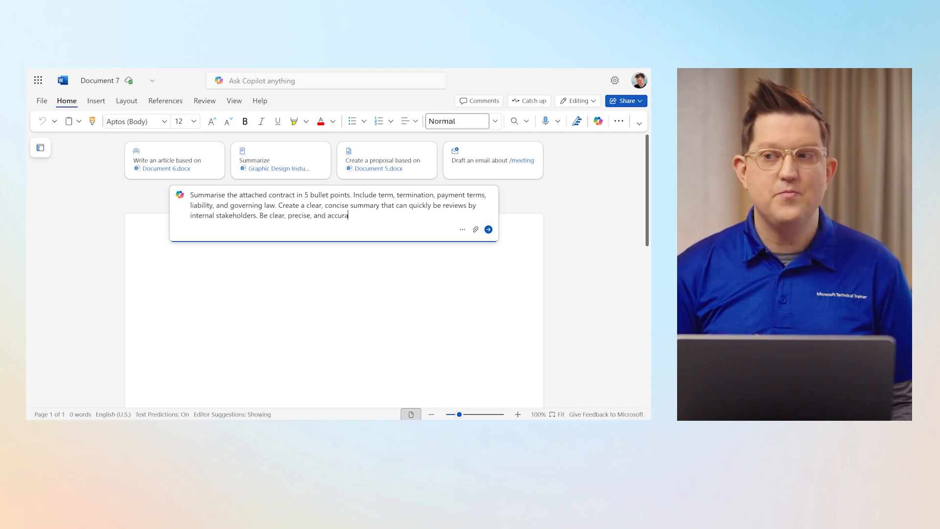
{"action": "type", "text": "te with your an"}
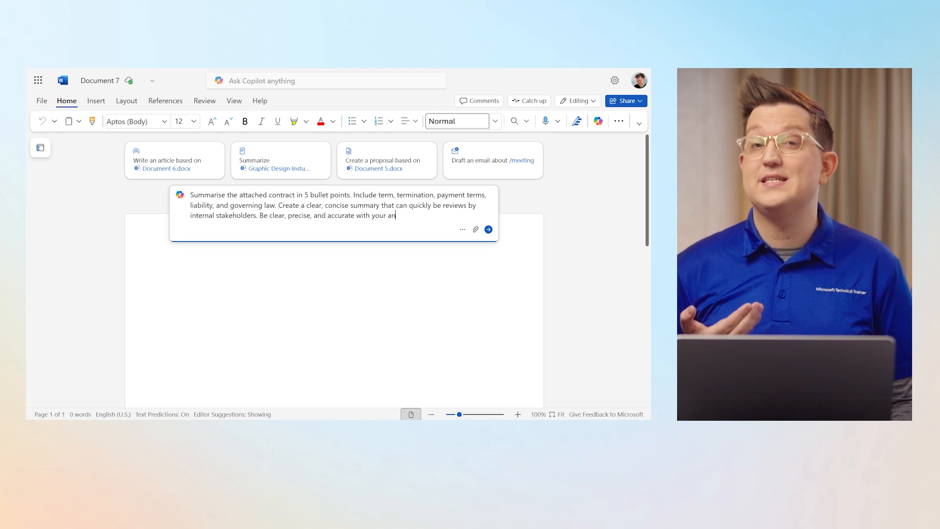
{"action": "type", "text": "swers and"}
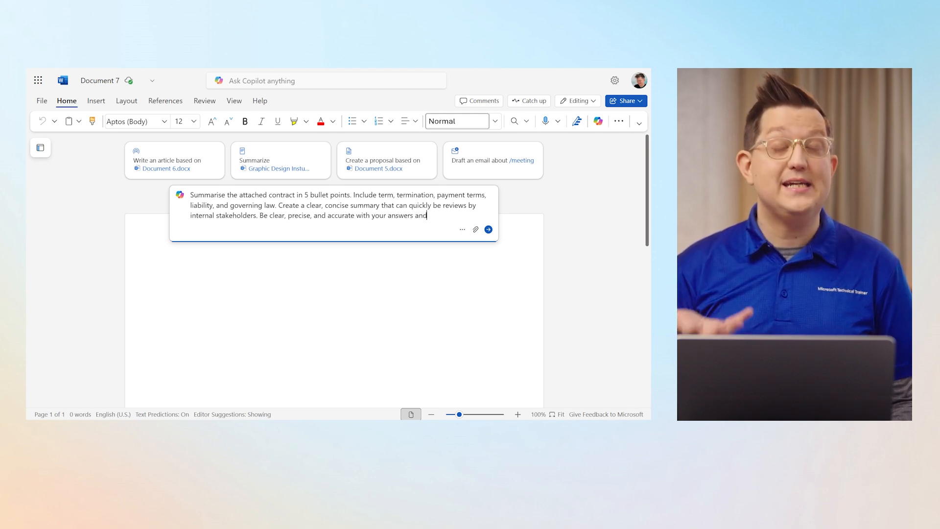
{"action": "type", "text": " provide references."}
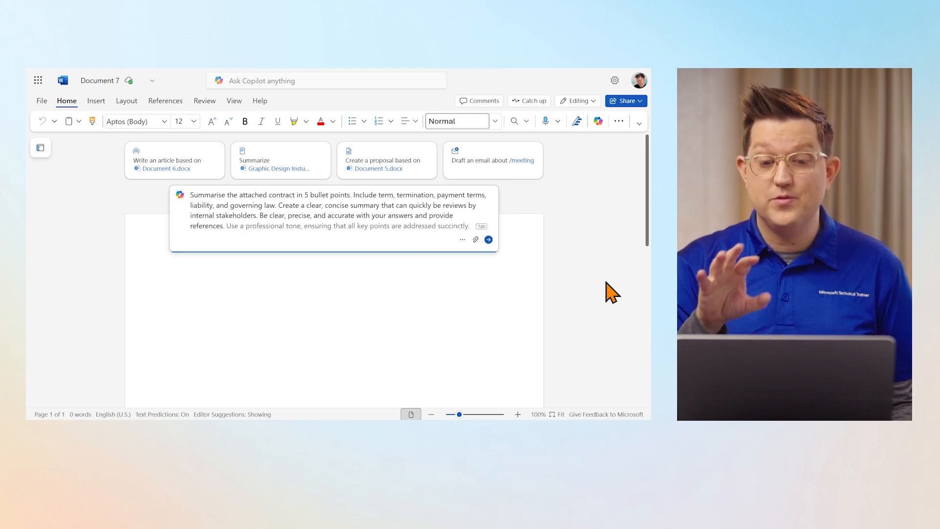
Step: Attach the VanArsdel Supplier Agreement document to the prompt and generate the draft
{"action": "left_click", "coordinate": [475, 239]}
{"action": "type", "text": "VanArsdel"}
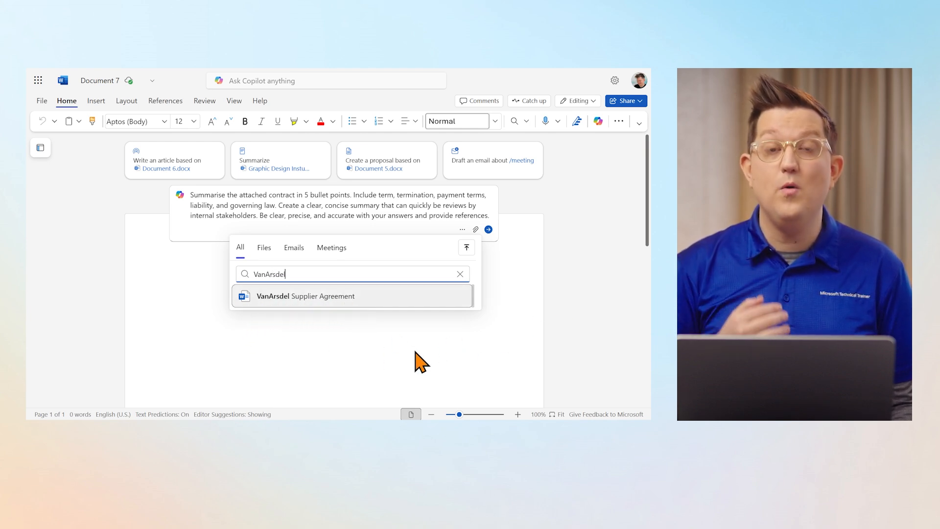
{"action": "left_click", "coordinate": [467, 249]}
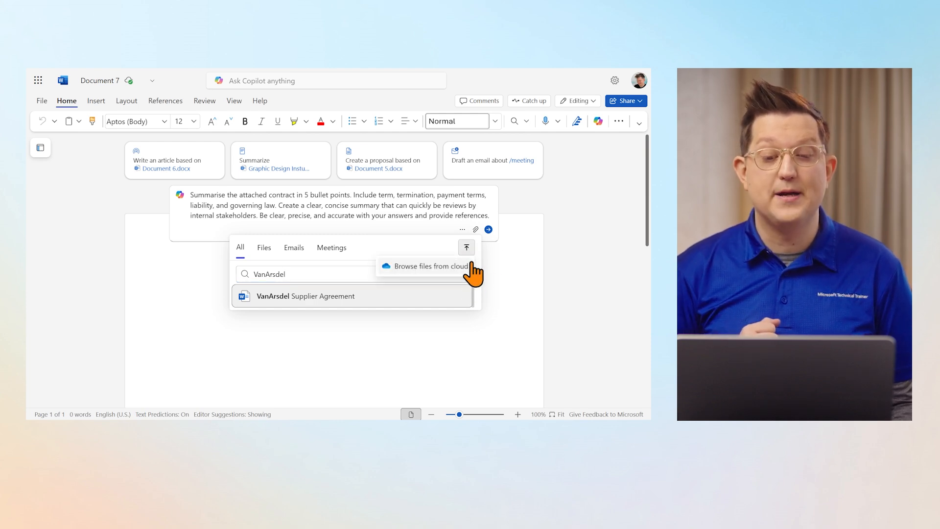
{"action": "left_click", "coordinate": [431, 301]}
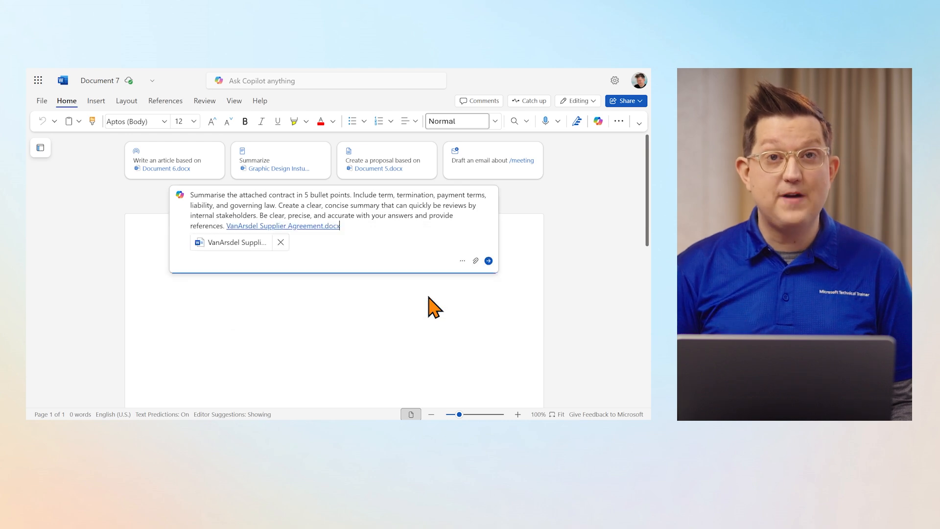
{"action": "left_click", "coordinate": [488, 261]}
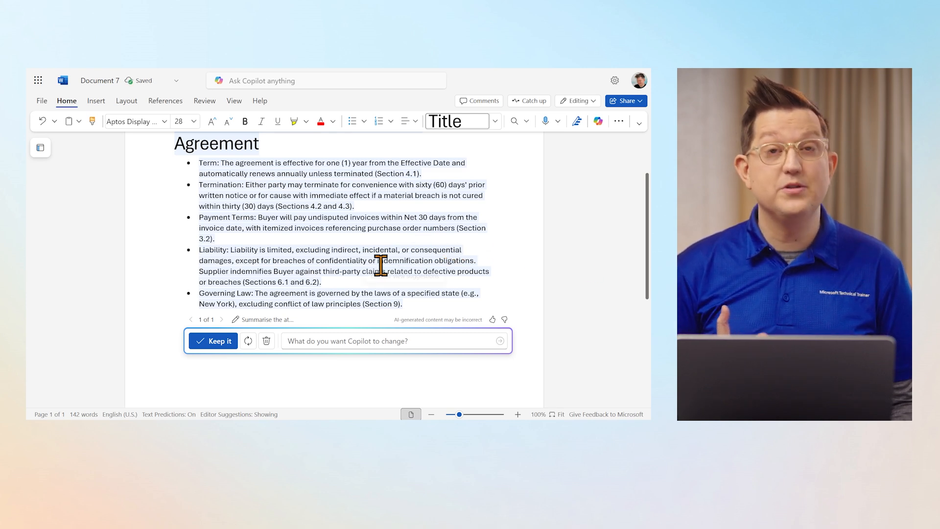
Step: Write a change request for the draft: "Highlight any unusual clases or red flags in the section marked "Indemnity and Termination"."
{"action": "scroll", "coordinate": [382, 264], "scroll_direction": "up", "scroll_amount": 2}
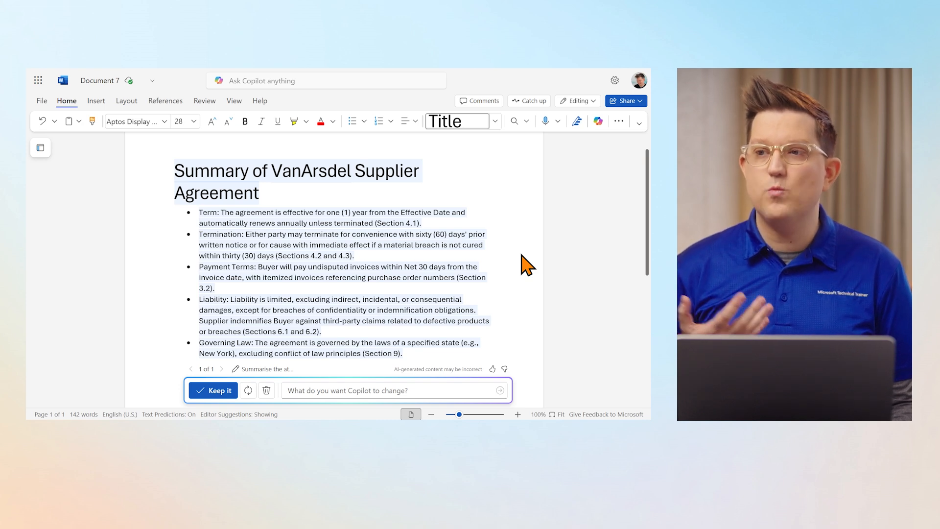
{"action": "scroll", "coordinate": [521, 255], "scroll_direction": "down", "scroll_amount": 1}
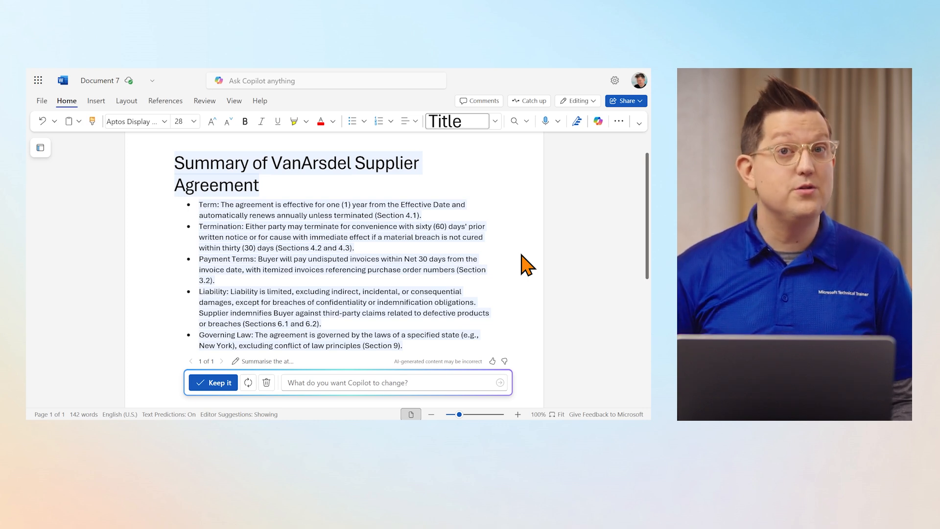
{"action": "left_click", "coordinate": [455, 383]}
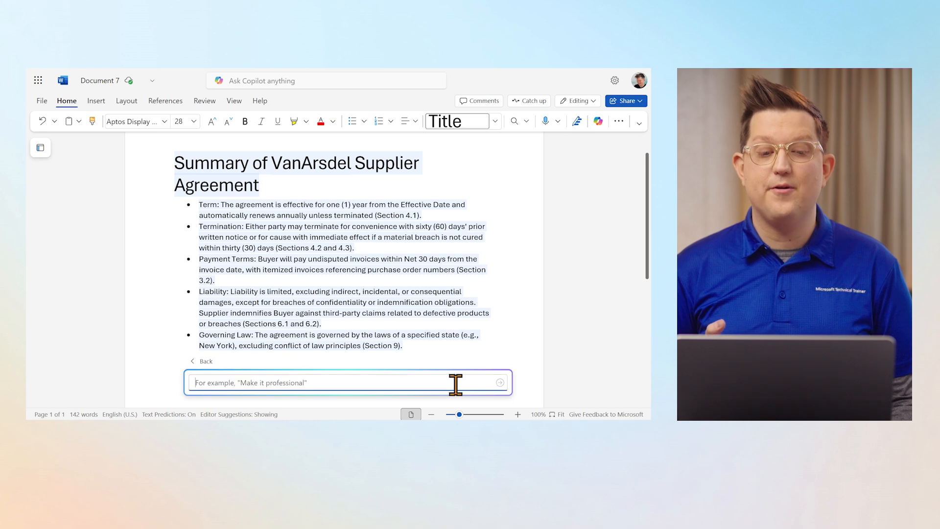
{"action": "type", "text": "H"}
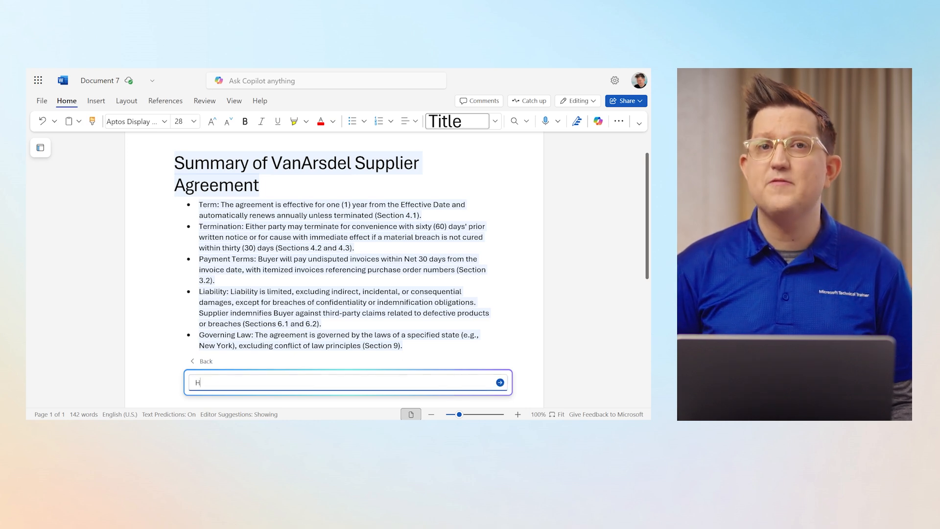
{"action": "type", "text": "ighlight any "}
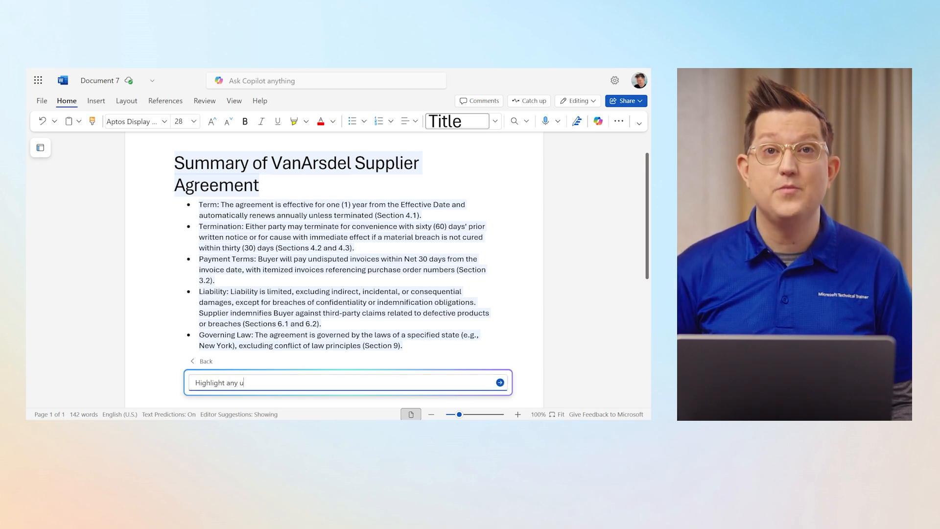
{"action": "type", "text": "unusual clases"}
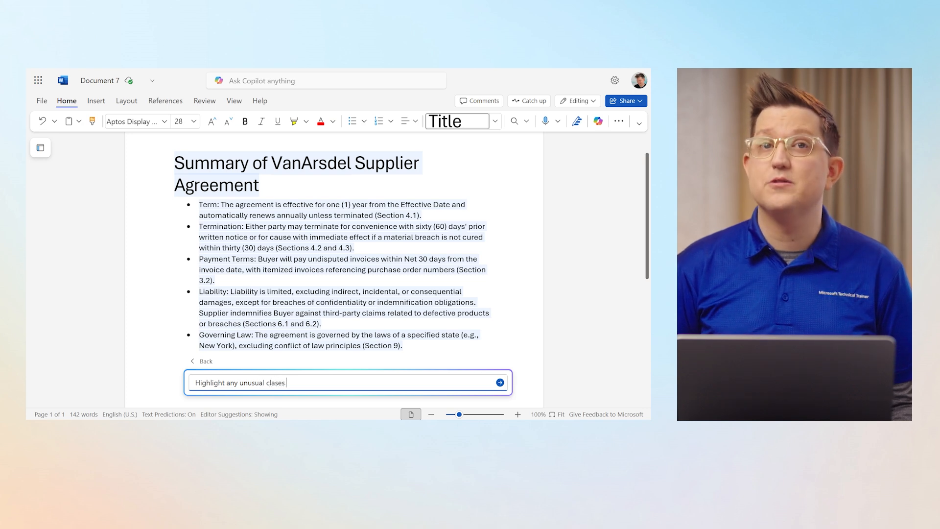
{"action": "type", "text": " or red flags in the section marked "}
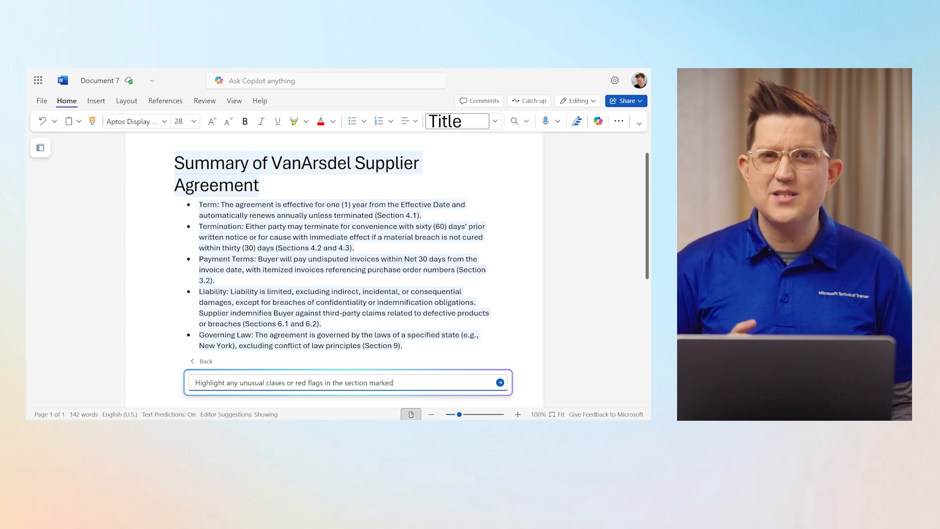
{"action": "type", "text": "\""}
{"action": "key", "text": "BackSpace"}
{"action": "type", "text": "\"In"}
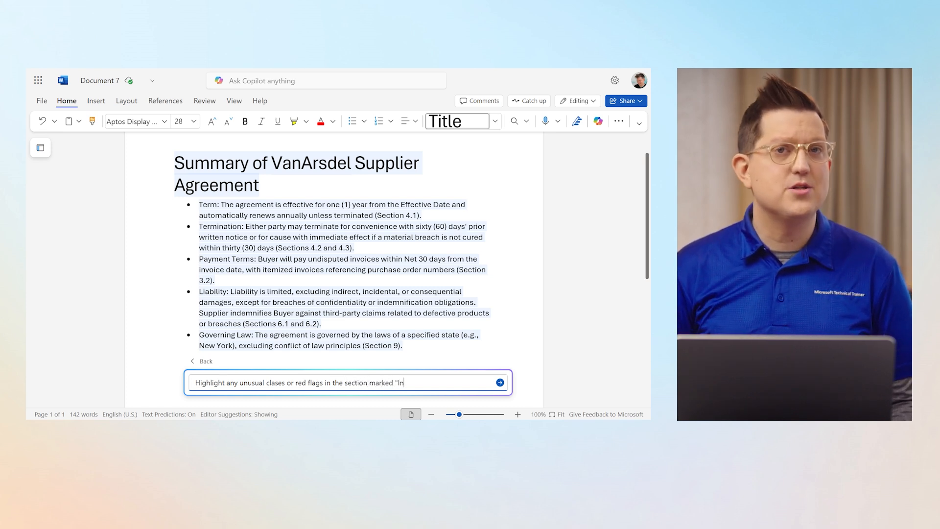
{"action": "type", "text": "demnity and Termination"}
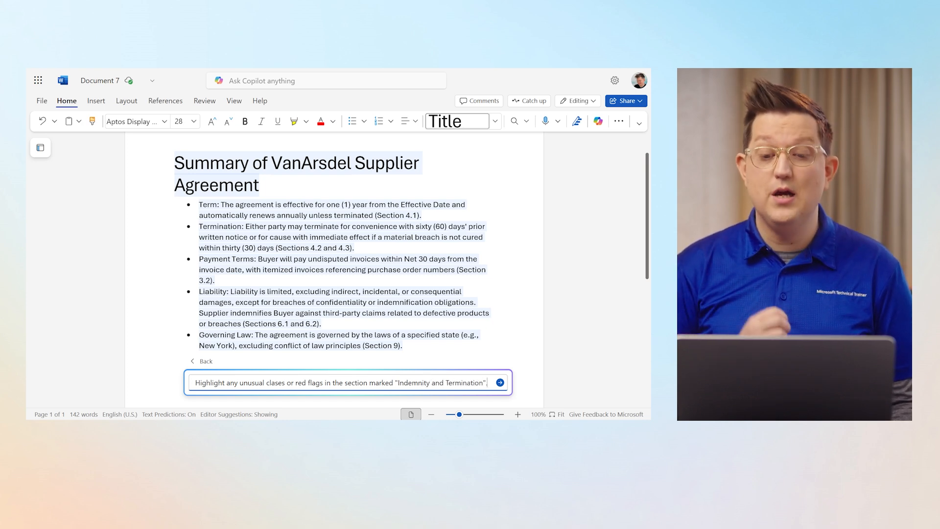
{"action": "type", "text": "\"."}
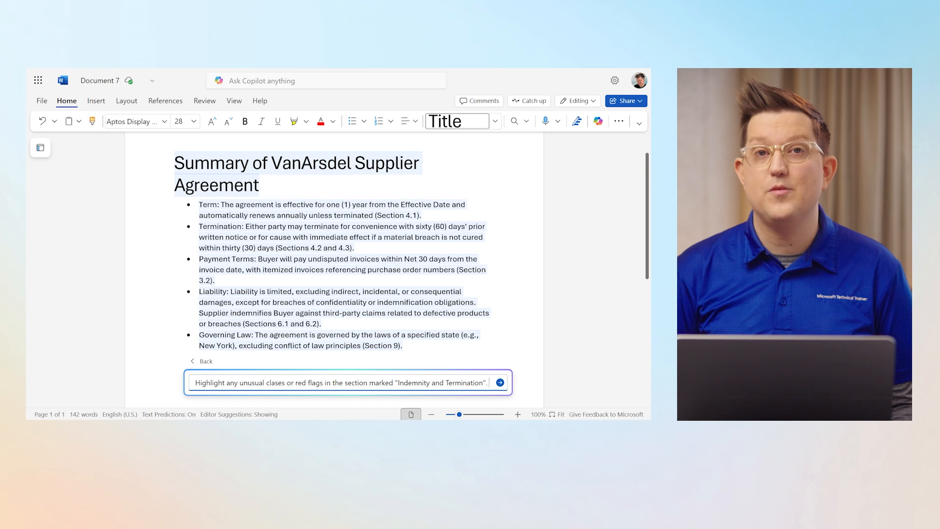
Step: Add "When you do so, please return the entire document and not just the updated sections." to the change request and submit it
{"action": "type", "text": " When you do so, please ret"}
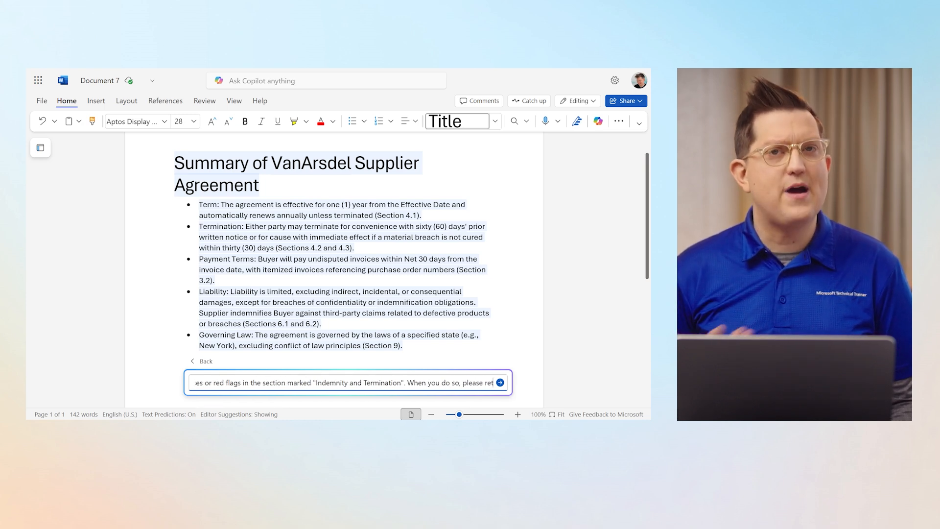
{"action": "type", "text": "urn the entire document and not just t"}
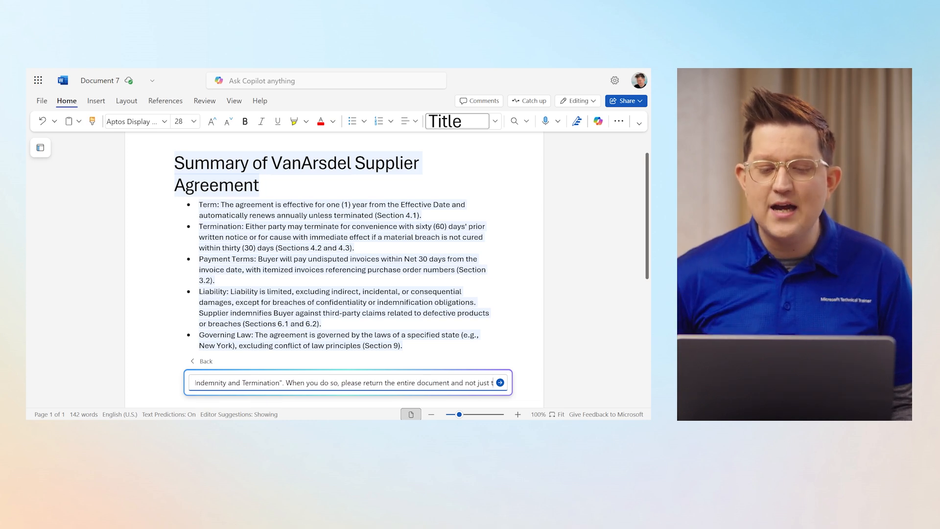
{"action": "type", "text": "he updated sections."}
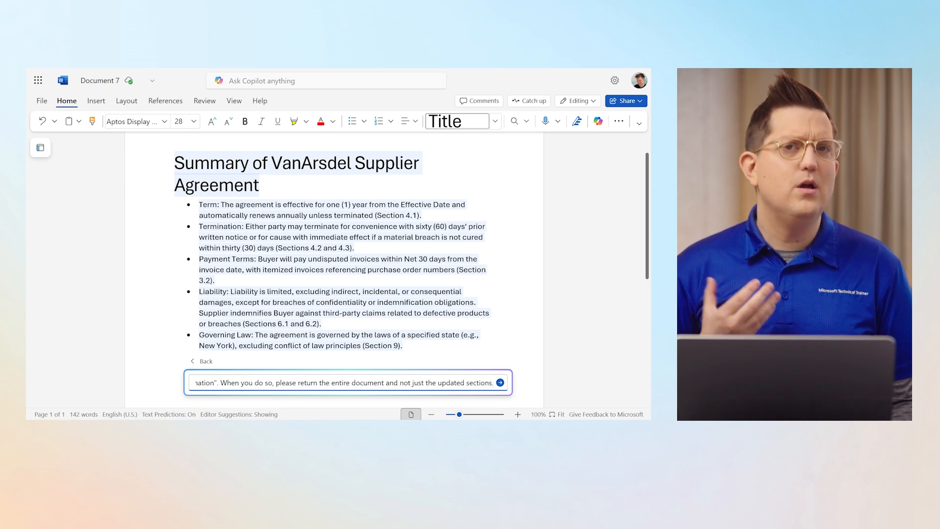
{"action": "key", "text": "Return"}
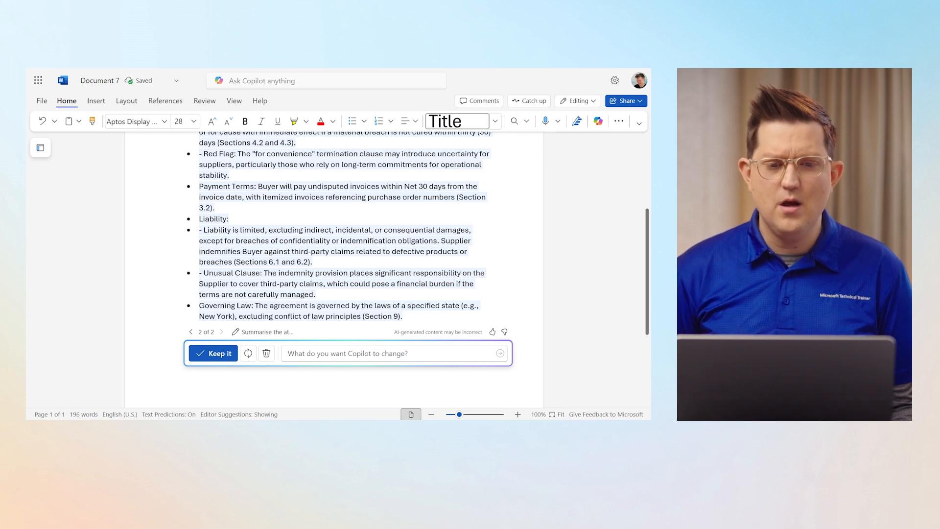
Step: Submit the change request "Please split these two concepts into two sections for readability" for the draft
{"action": "scroll", "coordinate": [457, 281], "scroll_direction": "up", "scroll_amount": 3}
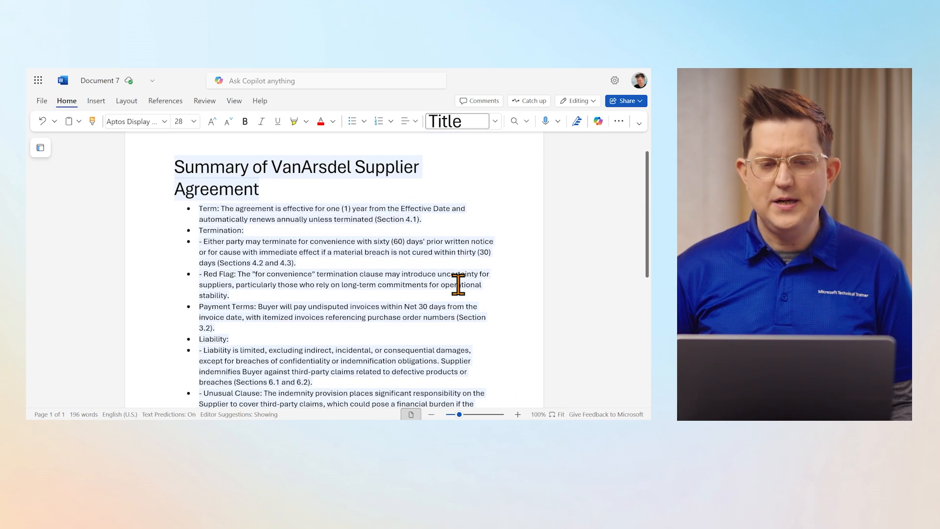
{"action": "scroll", "coordinate": [458, 282], "scroll_direction": "down", "scroll_amount": 1}
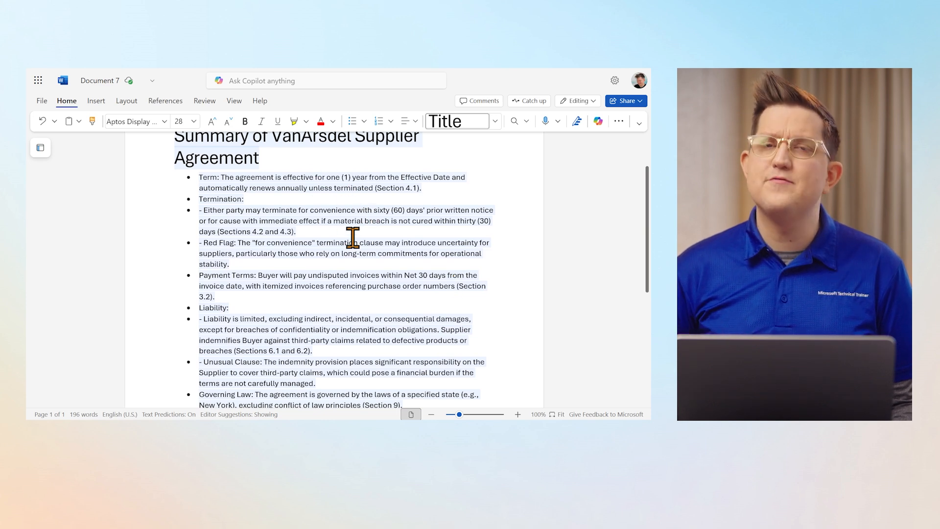
{"action": "scroll", "coordinate": [405, 268], "scroll_direction": "down", "scroll_amount": 1}
{"action": "scroll", "coordinate": [419, 321], "scroll_direction": "down", "scroll_amount": 1}
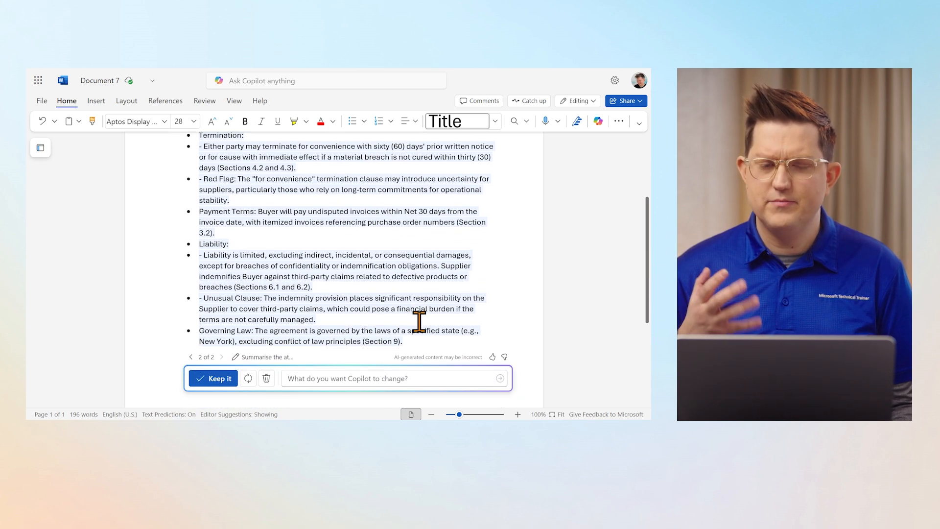
{"action": "left_click", "coordinate": [357, 379]}
{"action": "type", "text": "Please split these two c"}
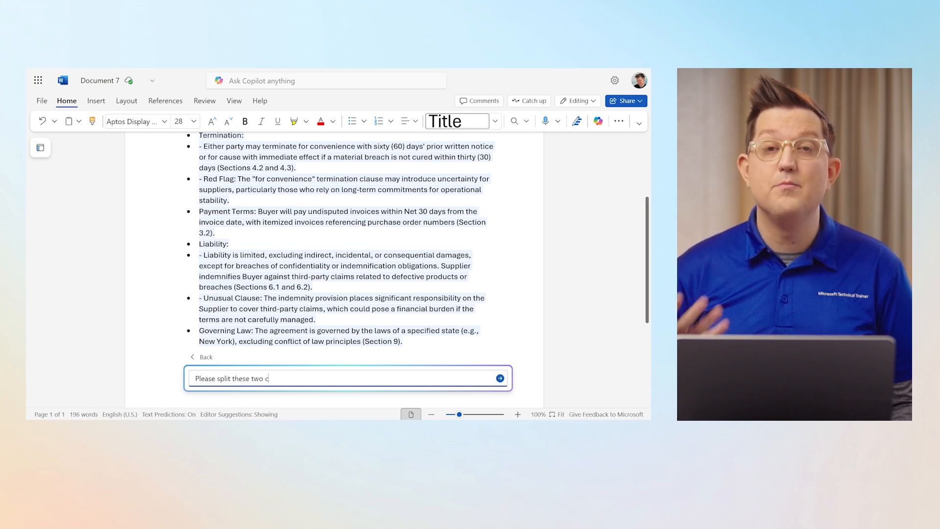
{"action": "type", "text": "oncepts into two"}
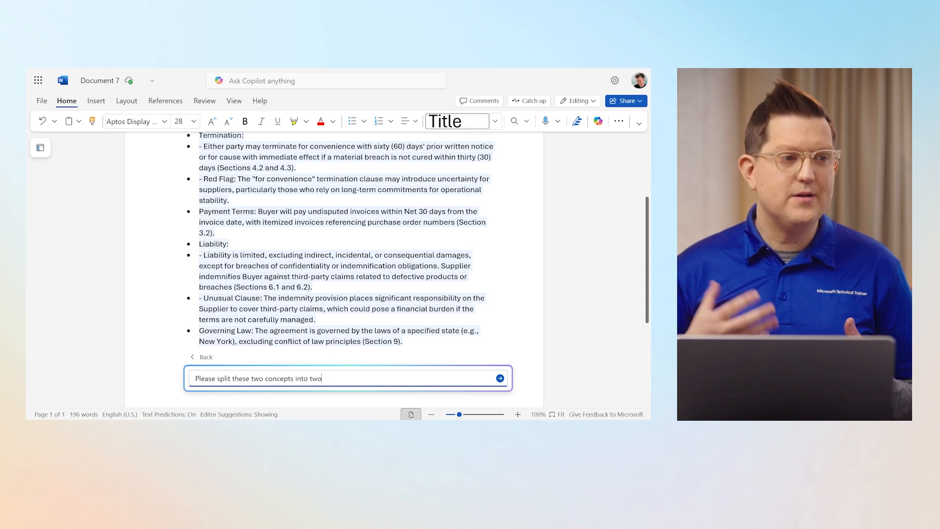
{"action": "type", "text": " sections for readability"}
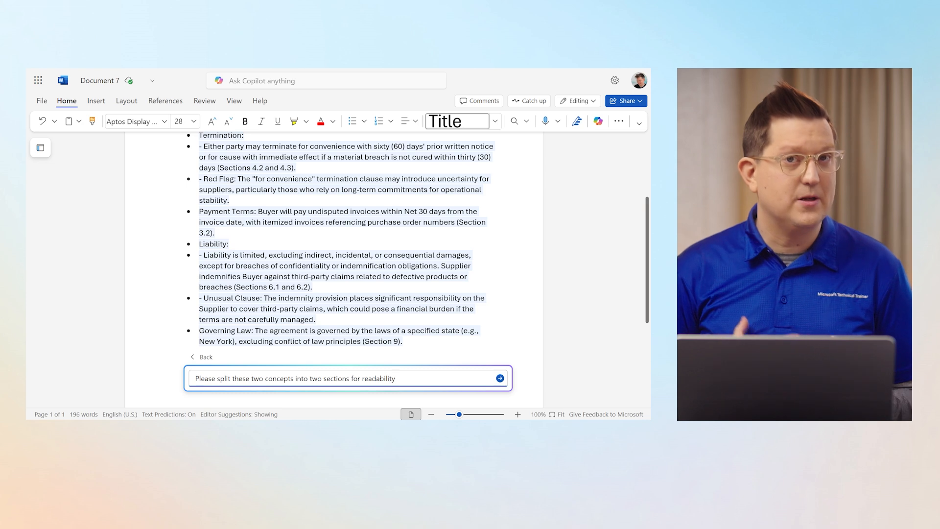
{"action": "key", "text": "Return"}
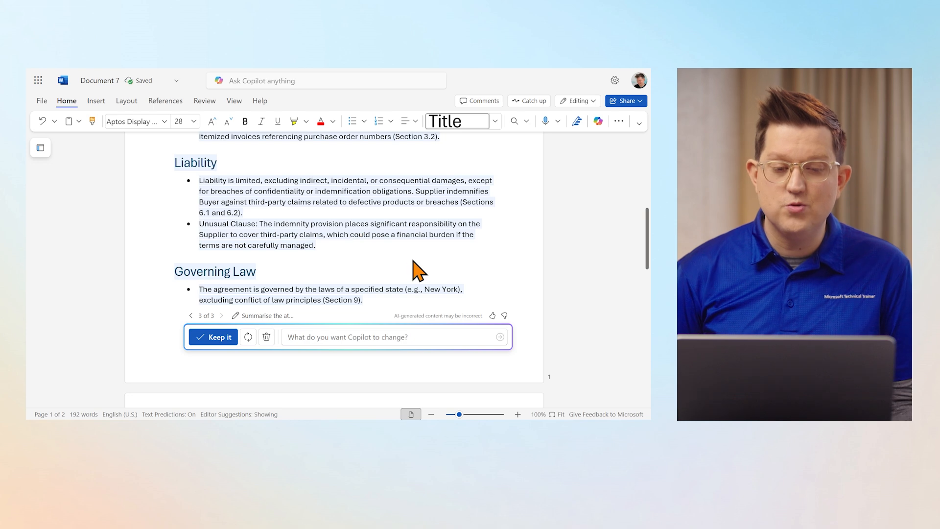
Step: Review the sectioned draft and go back through the draft versions to the original five-bullet summary
{"action": "scroll", "coordinate": [547, 239], "scroll_direction": "up", "scroll_amount": 5}
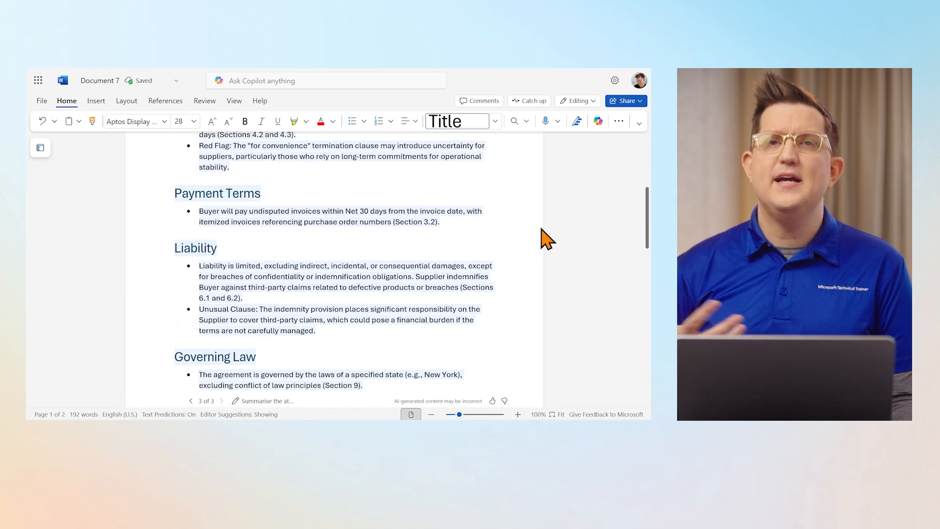
{"action": "scroll", "coordinate": [547, 239], "scroll_direction": "up", "scroll_amount": 1}
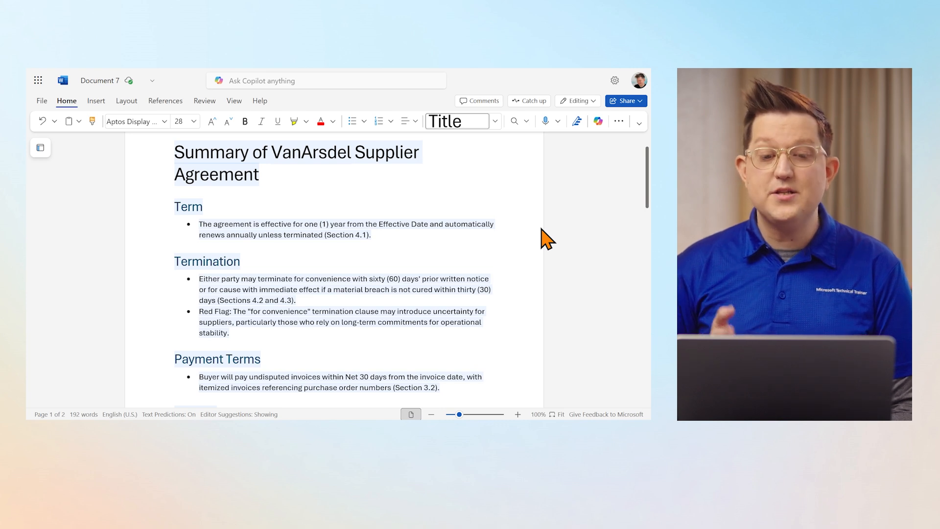
{"action": "scroll", "coordinate": [547, 239], "scroll_direction": "down", "scroll_amount": 2}
{"action": "scroll", "coordinate": [547, 239], "scroll_direction": "down", "scroll_amount": 5}
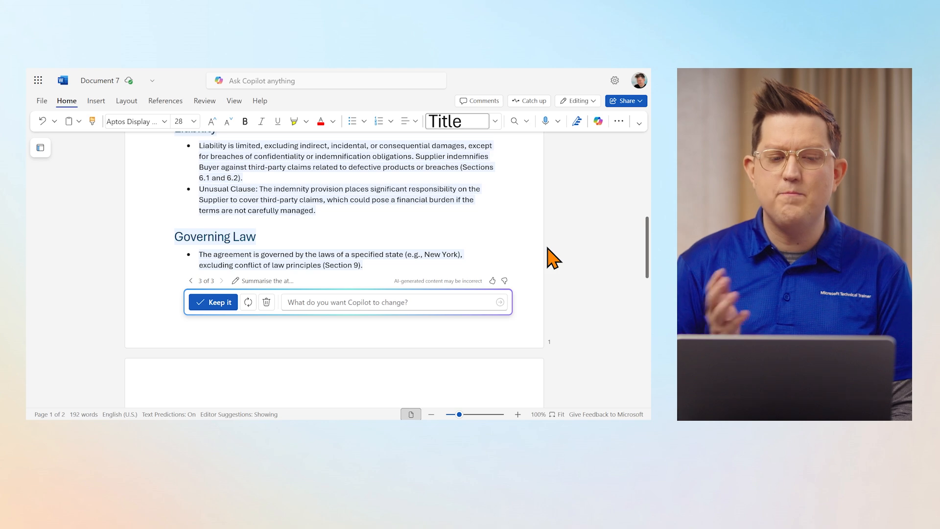
{"action": "left_click", "coordinate": [190, 281]}
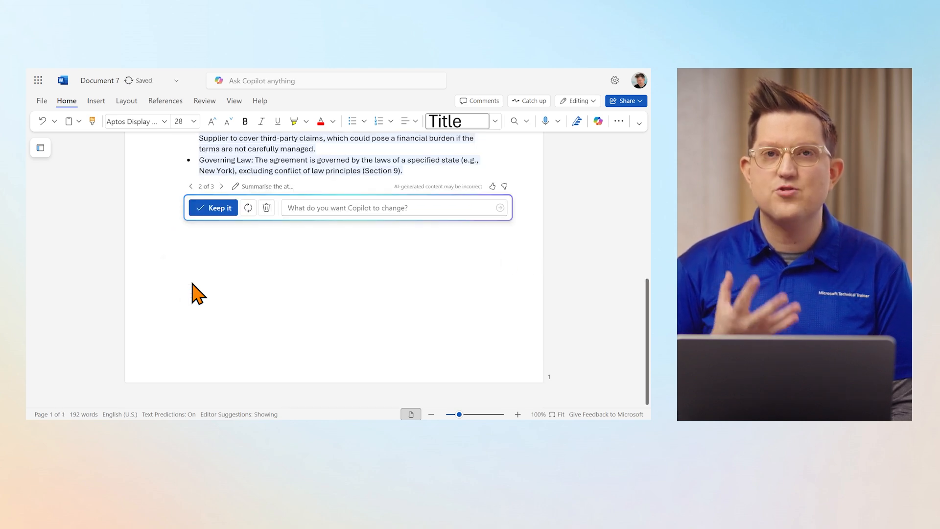
{"action": "scroll", "coordinate": [198, 294], "scroll_direction": "up", "scroll_amount": 2}
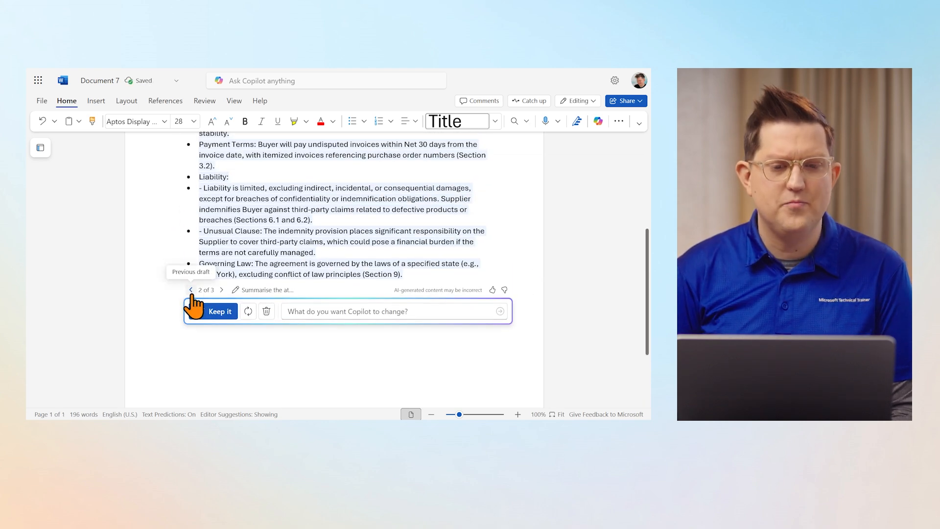
{"action": "left_click", "coordinate": [191, 290]}
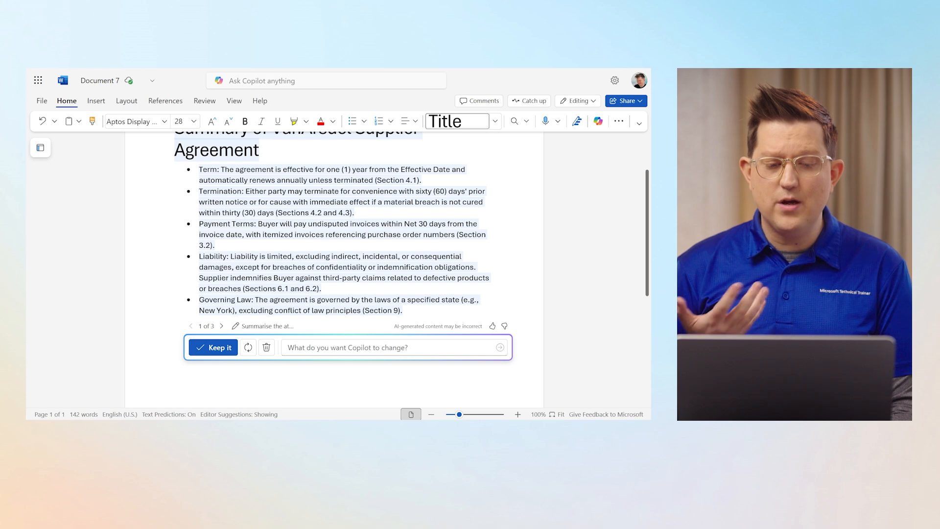
Step: Submit the change request "Add an additional section that covers red flags and unusual clauses in the Indemnity and Termination portion of the source document."
{"action": "left_click", "coordinate": [428, 349]}
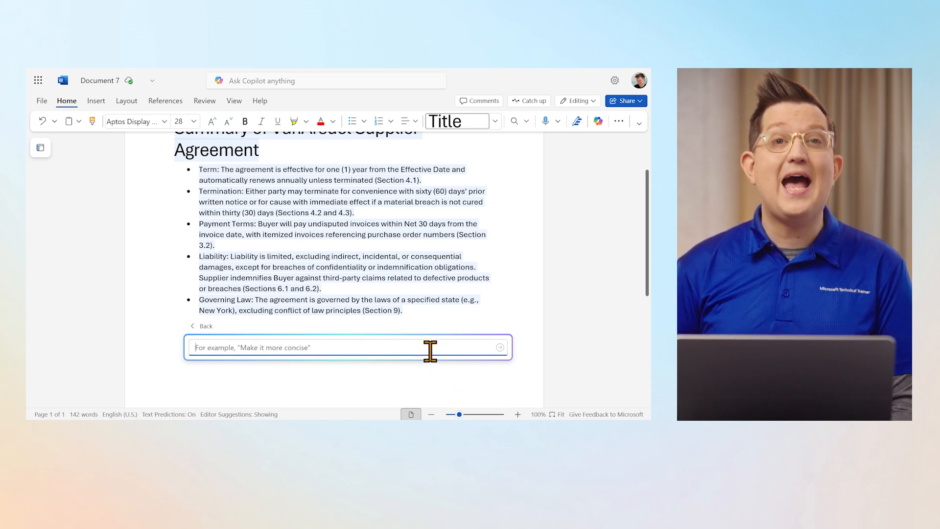
{"action": "type", "text": "Add an "}
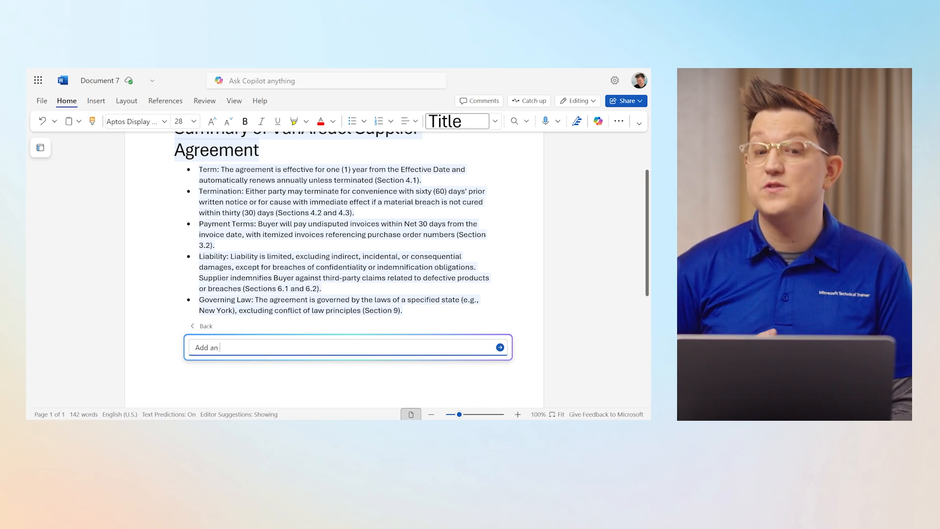
{"action": "type", "text": "additional section that covers red flags and unus"}
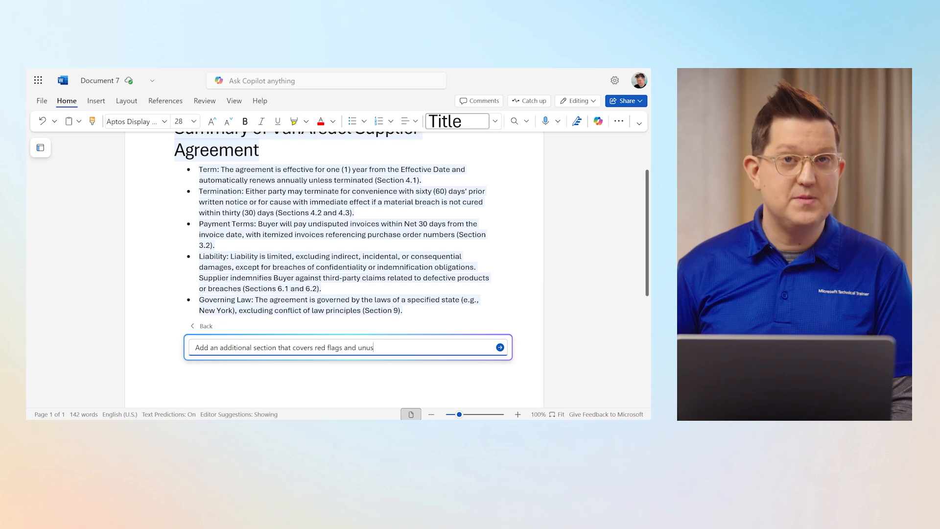
{"action": "type", "text": "ual clauses in the Indemnity and Termination portion of the source document."}
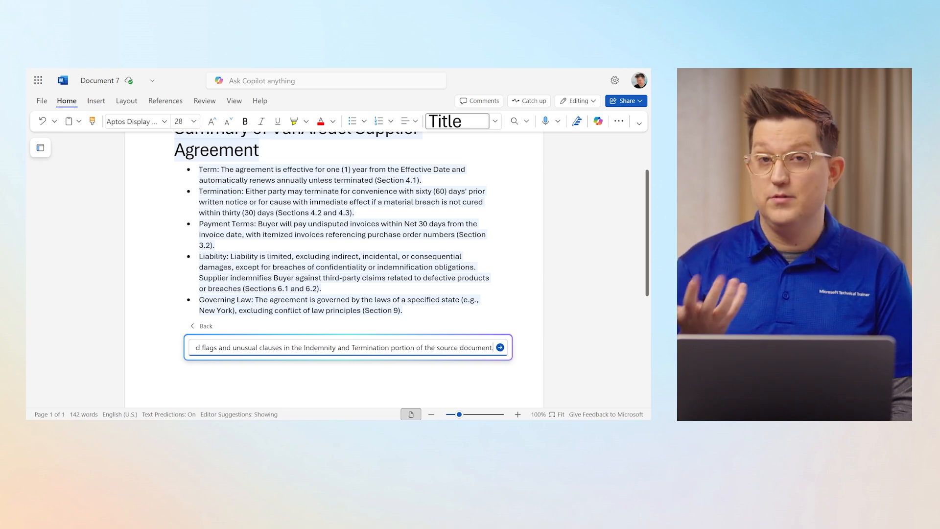
{"action": "key", "text": "Return"}
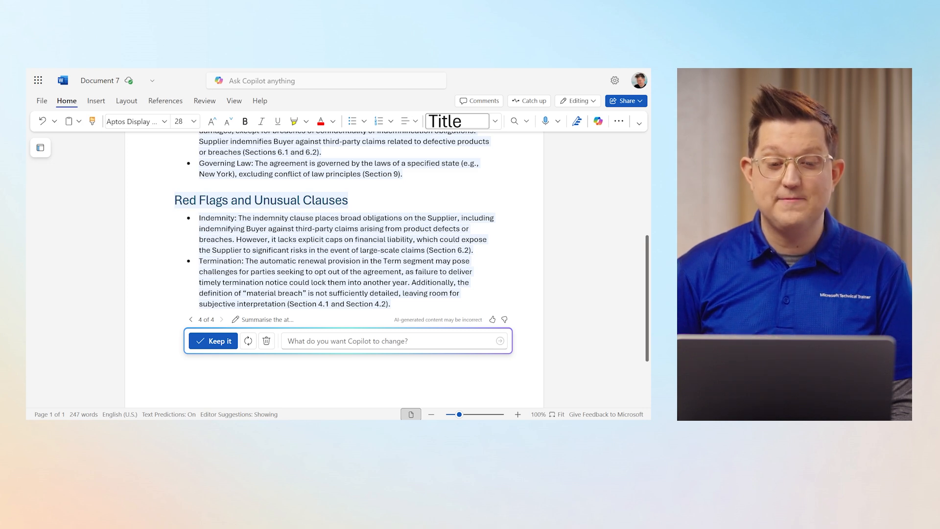
Step: Submit the change request "Suggest language to clarify the red flags and unusual clauses that you found"
{"action": "left_click", "coordinate": [411, 338]}
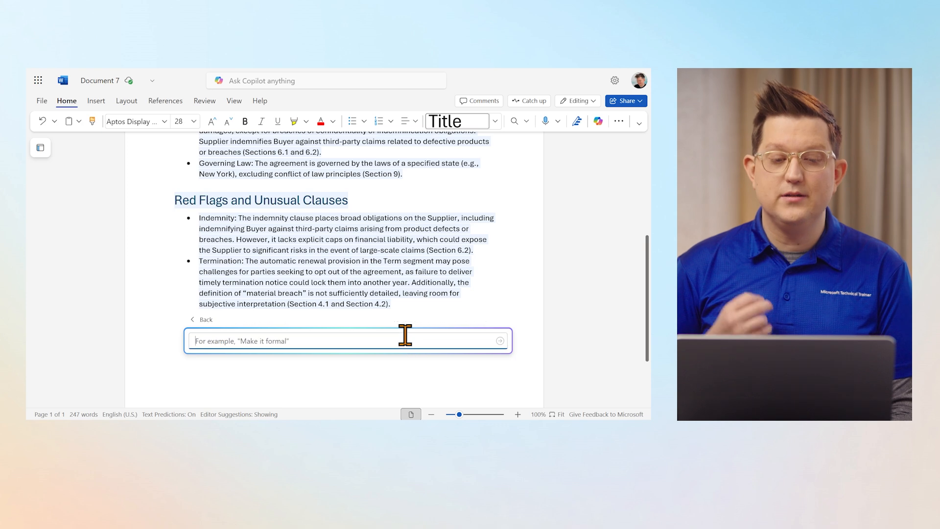
{"action": "type", "text": "Suggest "}
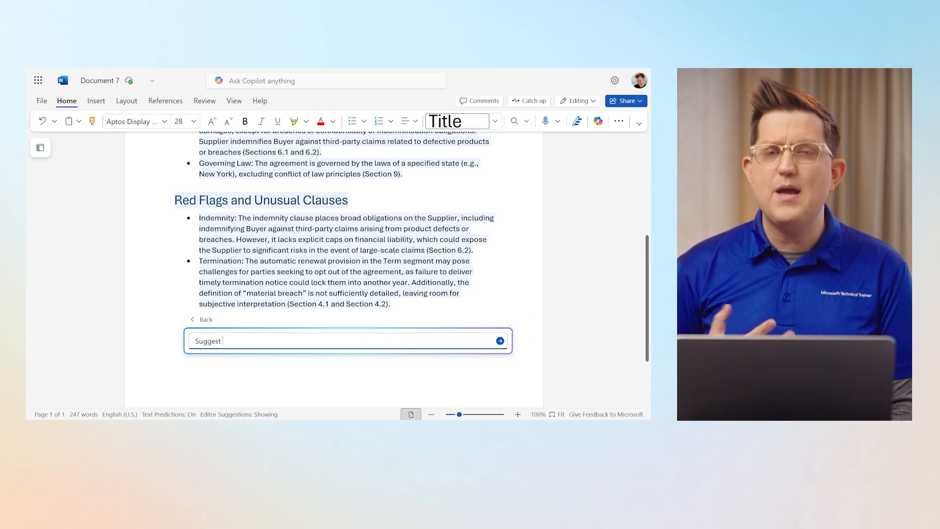
{"action": "type", "text": "language to clarify the re"}
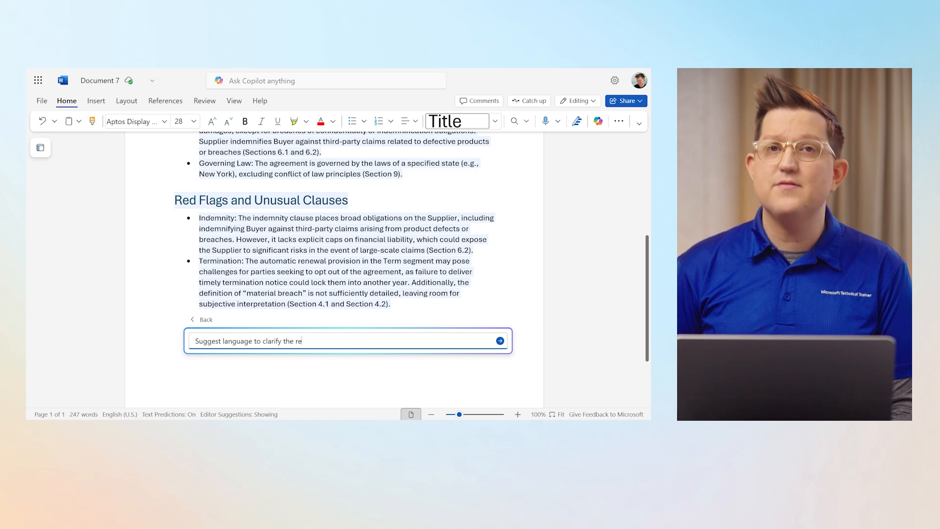
{"action": "type", "text": "fl"}
{"action": "type", "text": "lags and unusual cl"}
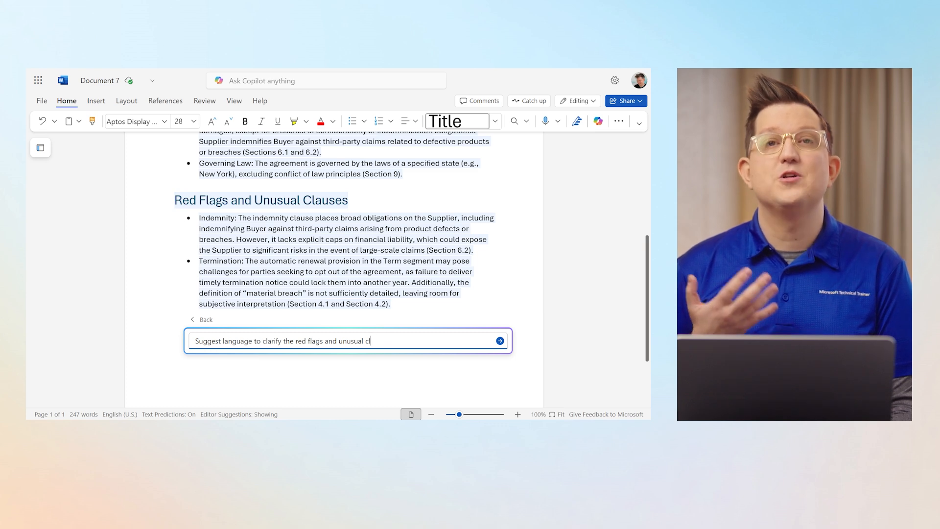
{"action": "type", "text": "asuses that you found"}
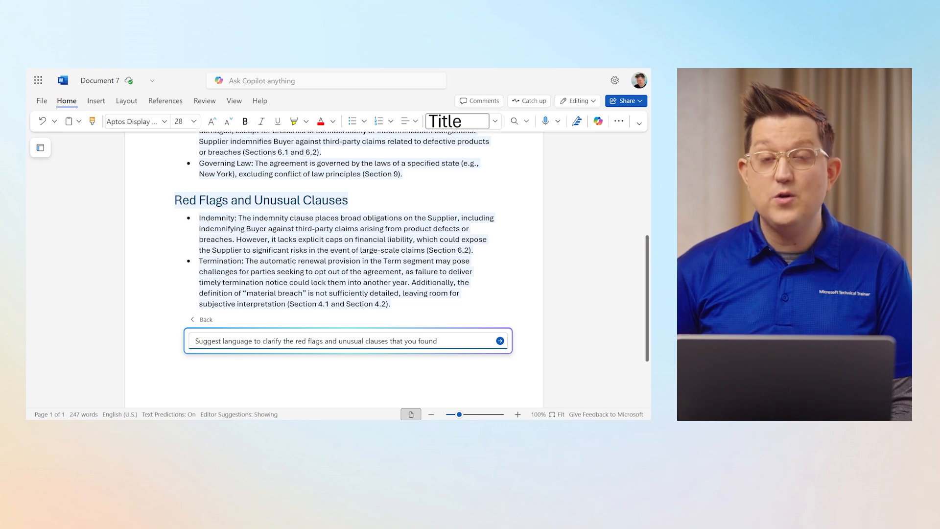
{"action": "type", "text": ". Displ"}
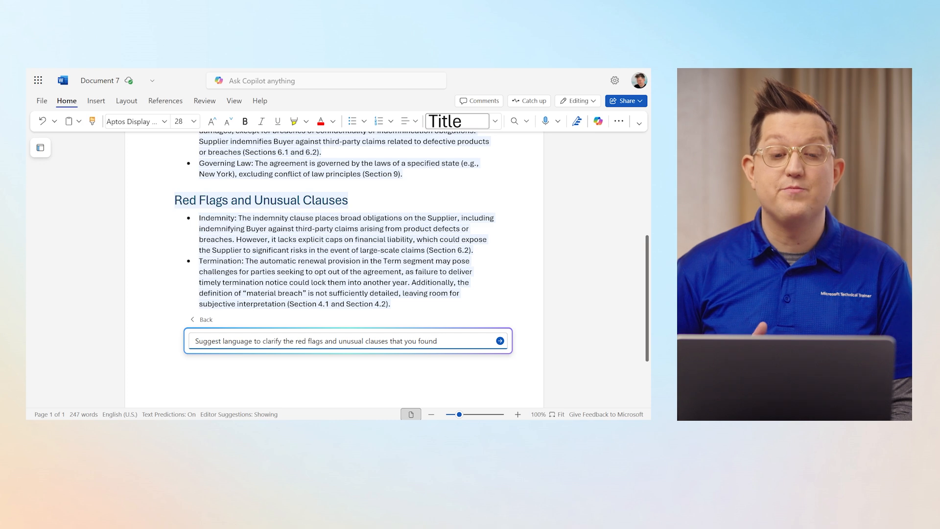
{"action": "key", "text": "Return"}
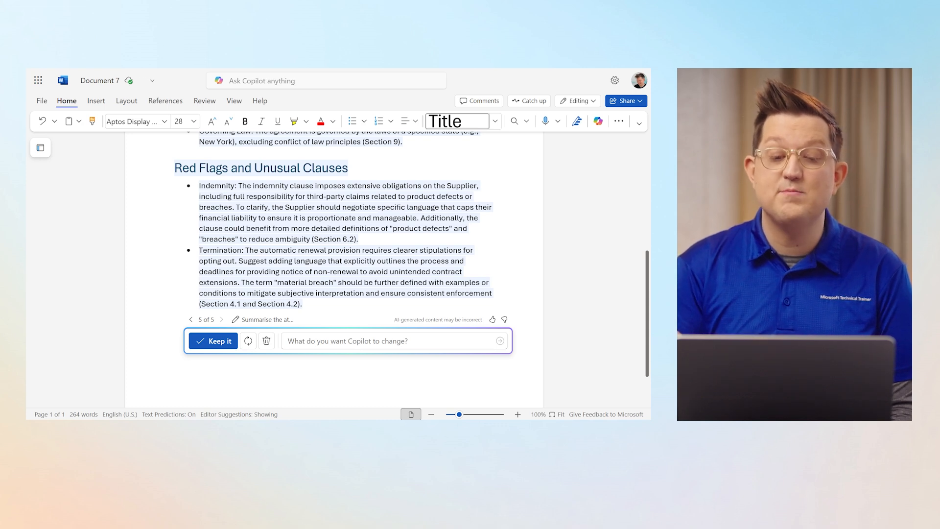
Step: Submit the change request "Add a new section that compares the payment terms in the supplier agreement with standard industry practices, highlighting obvious deviations."
{"action": "left_click", "coordinate": [419, 347]}
{"action": "type", "text": "Add a new sec"}
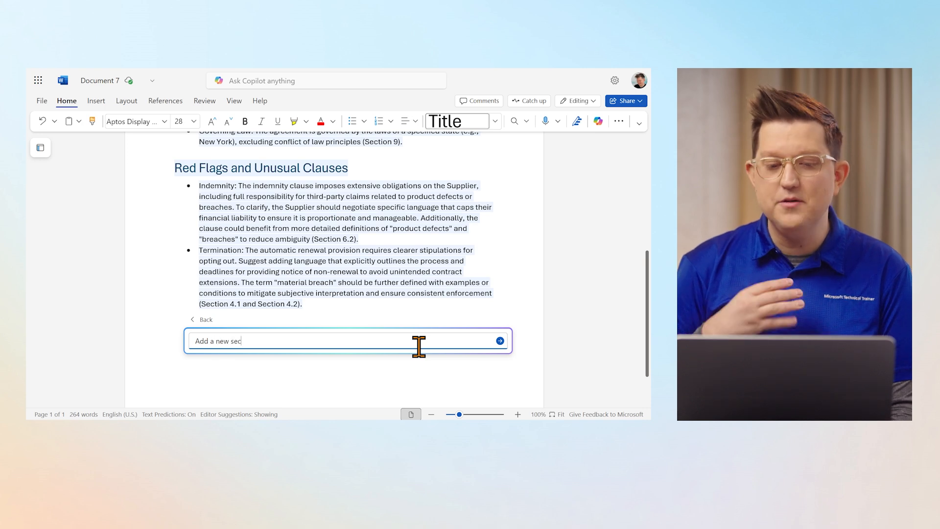
{"action": "type", "text": "tion that compares t"}
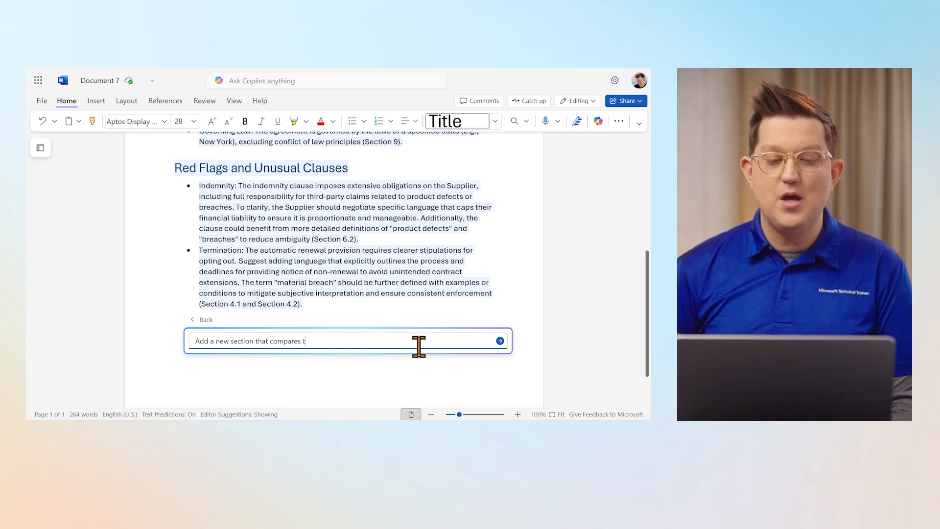
{"action": "type", "text": "he payment terms in the supplier agreement with sant"}
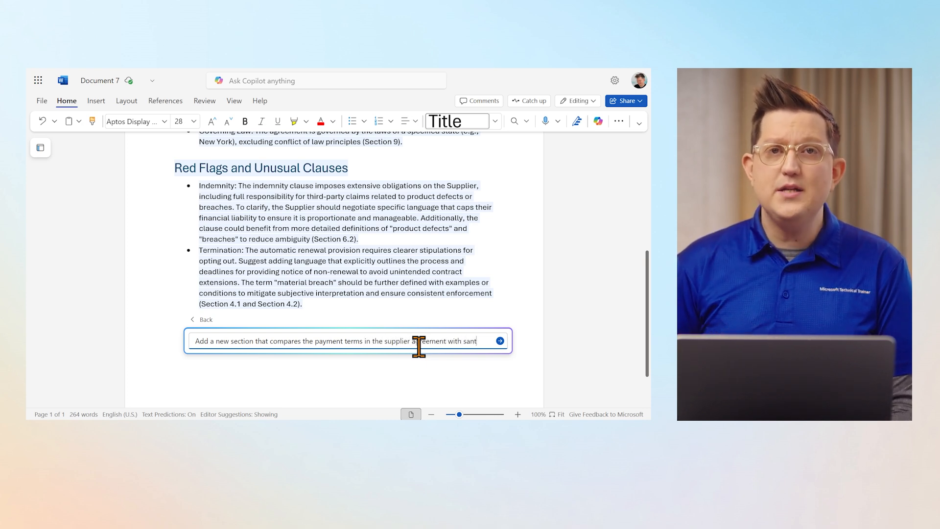
{"action": "key", "text": "BackSpace"}
{"action": "key", "text": "BackSpace"}
{"action": "key", "text": "BackSpace"}
{"action": "type", "text": "tandard"}
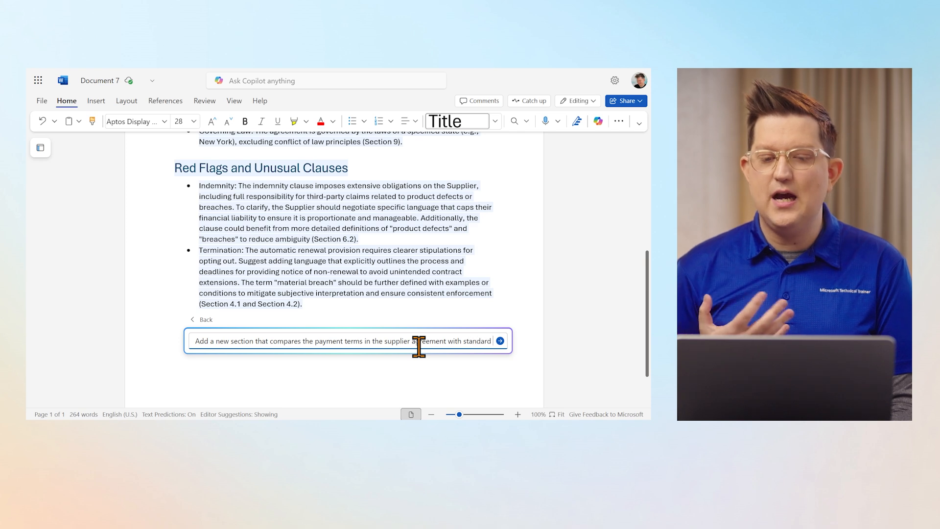
{"action": "type", "text": " industry practices, highlighting obvi"}
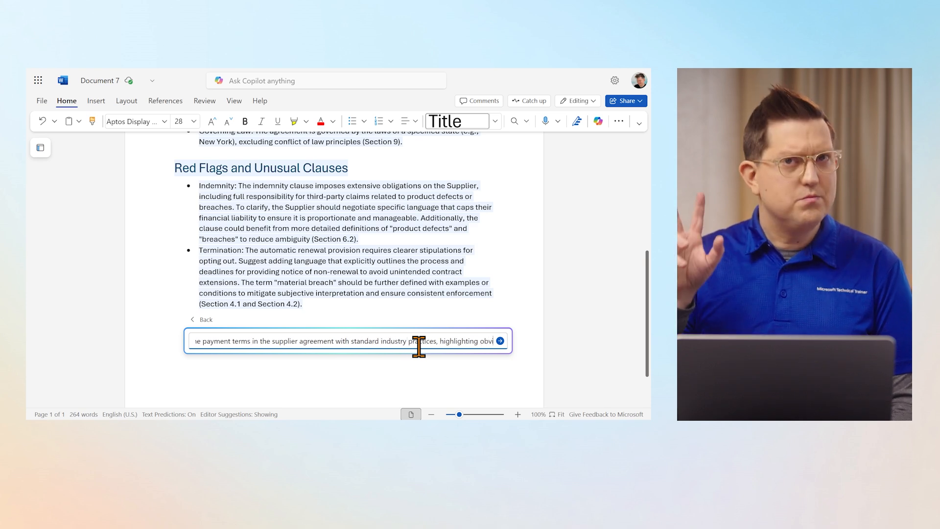
{"action": "type", "text": "ous deviatio"}
{"action": "type", "text": "ns"}
{"action": "type", "text": ","}
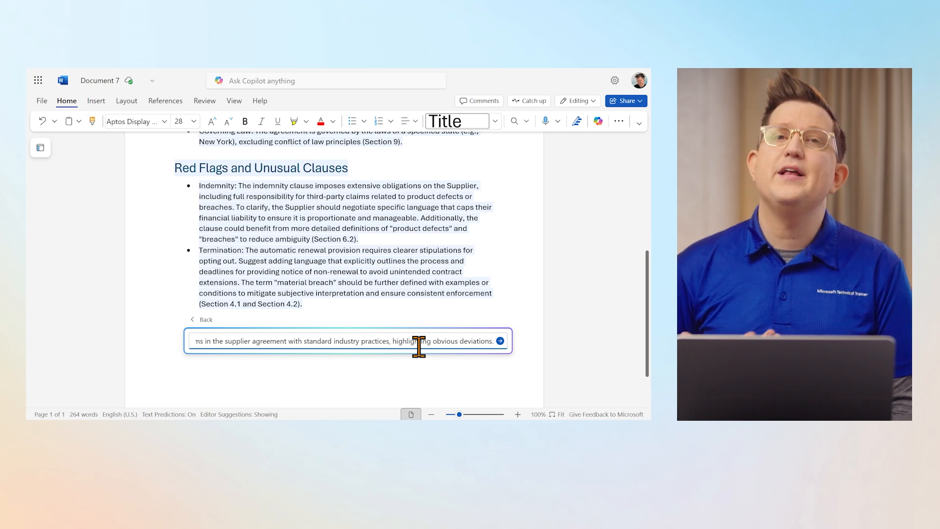
{"action": "key", "text": "Return"}
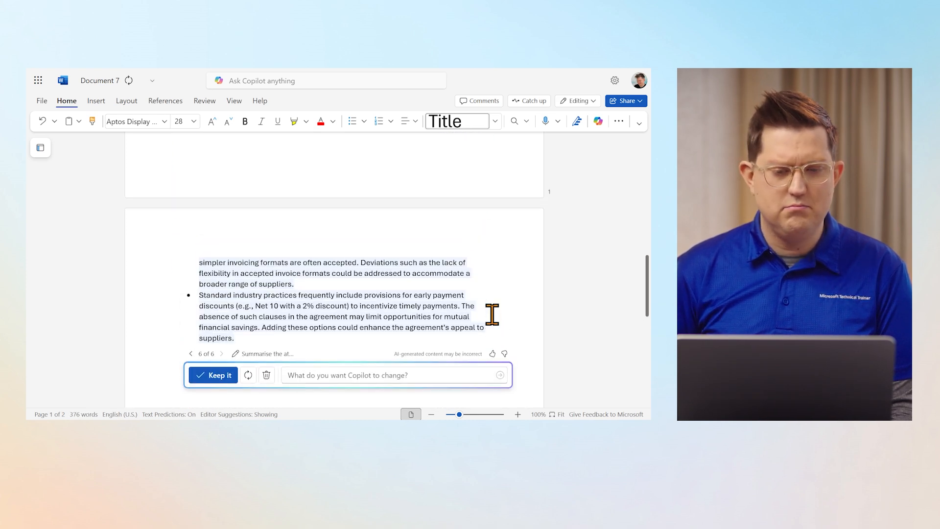
Step: Start a new change request for the draft, reading "Please refactor all the above content into 5 key dotpoints"
{"action": "scroll", "coordinate": [491, 314], "scroll_direction": "up", "scroll_amount": 2}
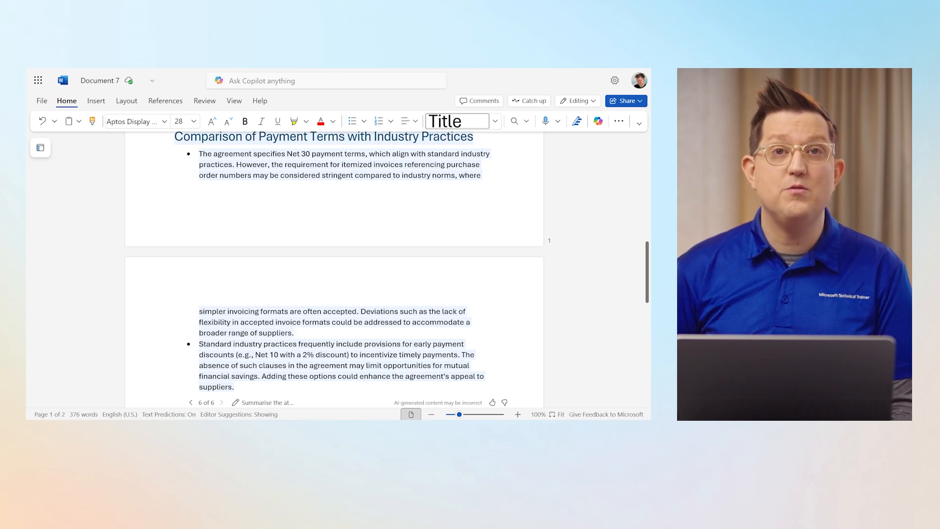
{"action": "scroll", "coordinate": [596, 354], "scroll_direction": "down", "scroll_amount": 3}
{"action": "left_click", "coordinate": [431, 298]}
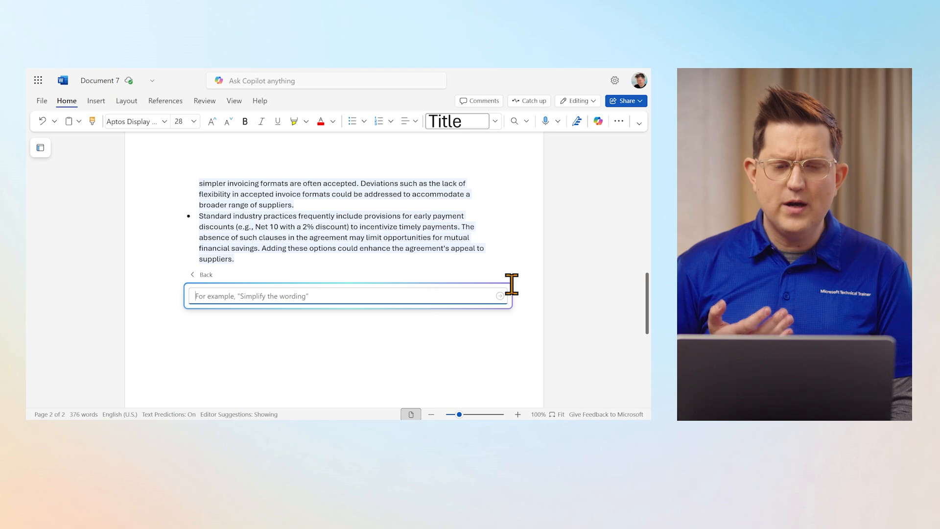
{"action": "type", "text": "Please refactor "}
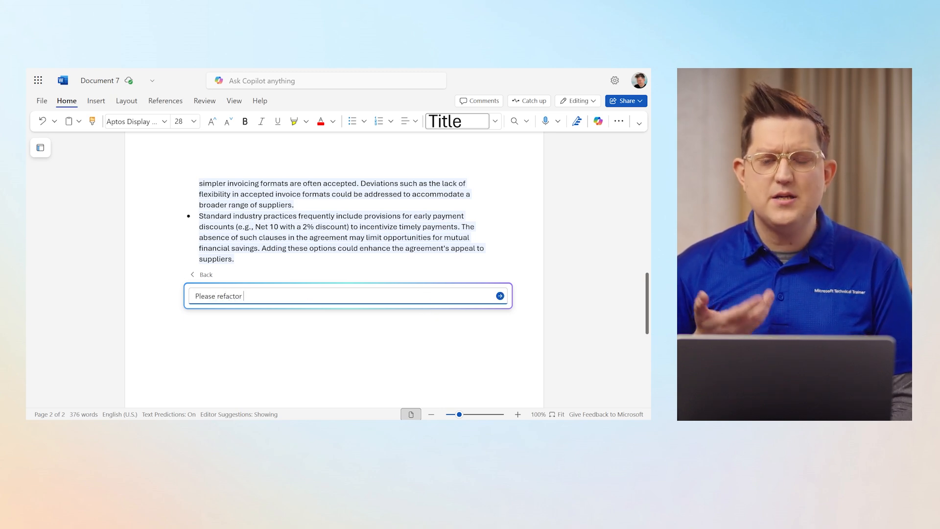
{"action": "type", "text": "all the above content into a "}
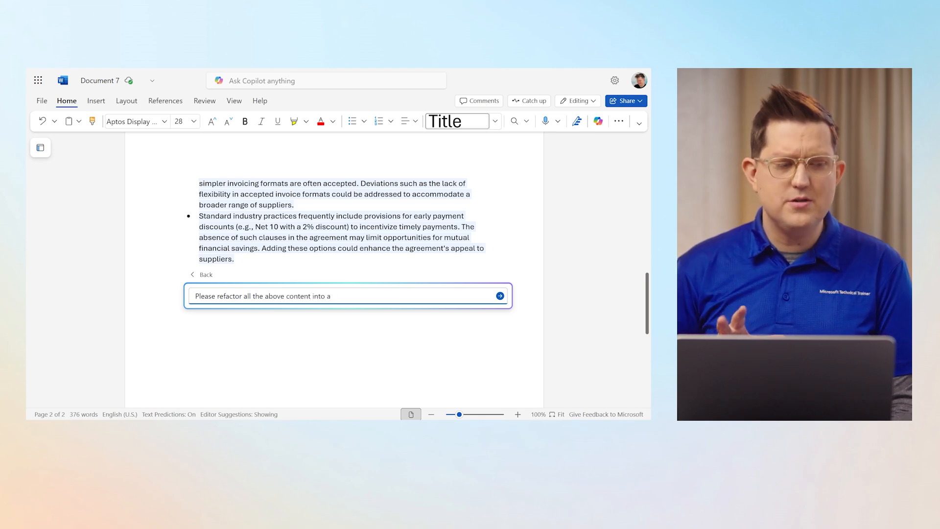
{"action": "key", "text": "BackSpace"}
{"action": "key", "text": "BackSpace"}
{"action": "type", "text": "5 key dotpoints"}
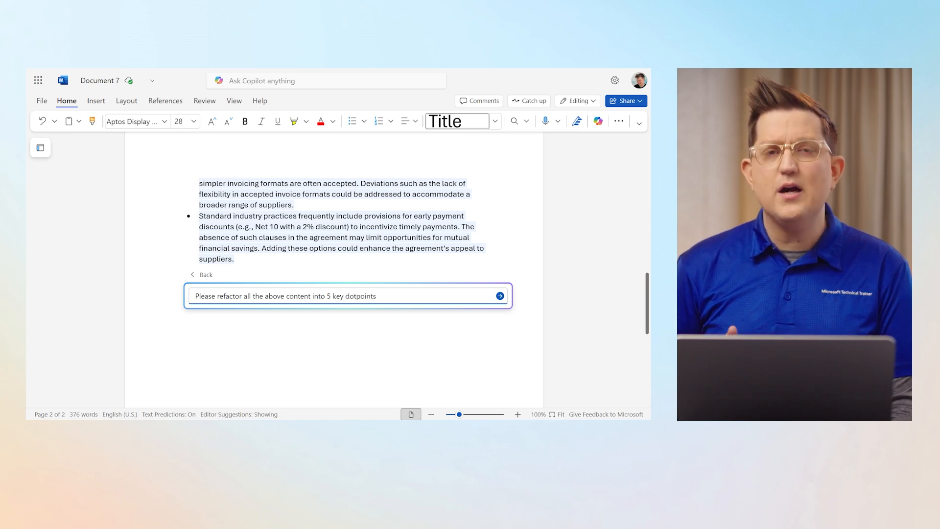
Step: Add "Ensure that any redflags or deviations are highlighted in red or are in a red font so they stand out" to the request and submit it
{"action": "type", "text": ". Ensure that "}
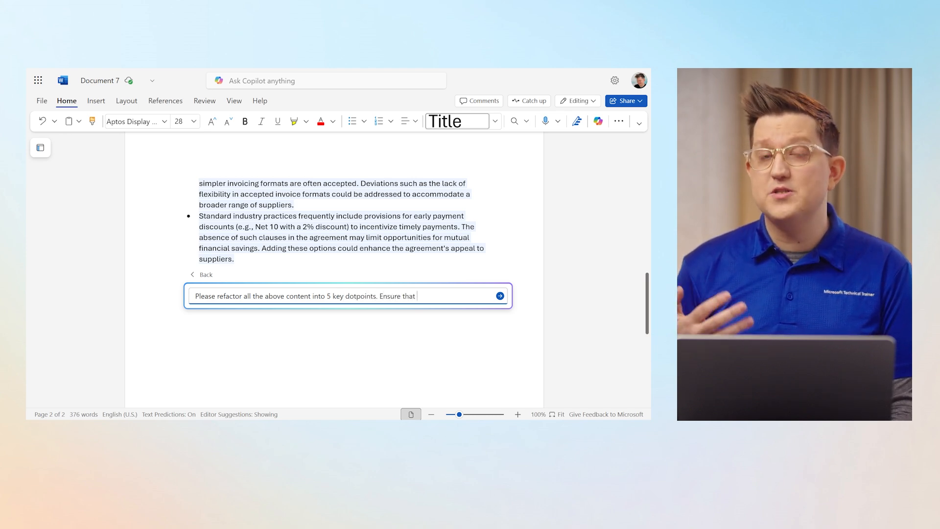
{"action": "type", "text": "any redflag"}
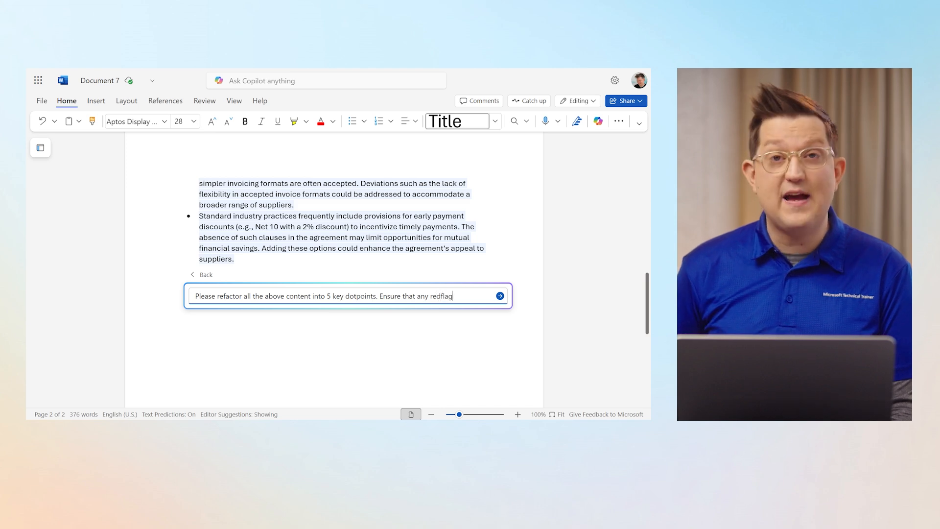
{"action": "type", "text": "s or deviations are"}
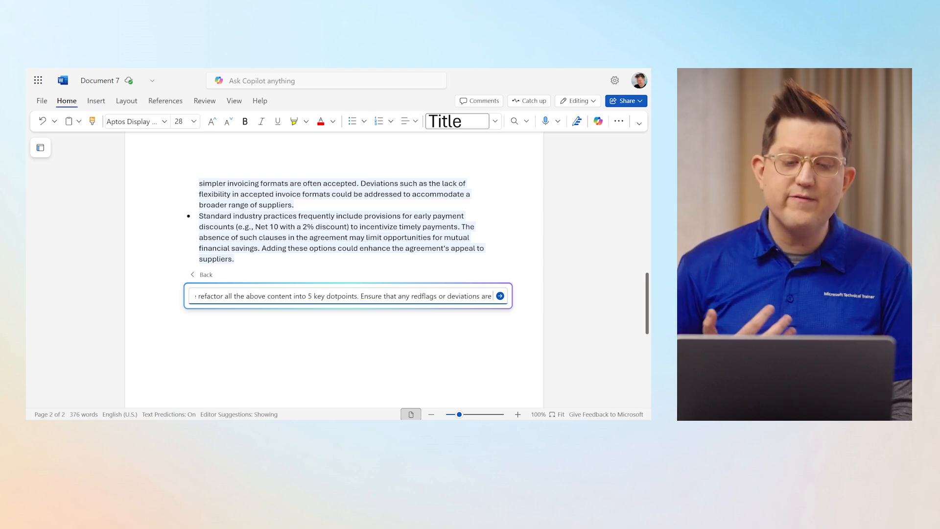
{"action": "type", "text": " highlighted in red"}
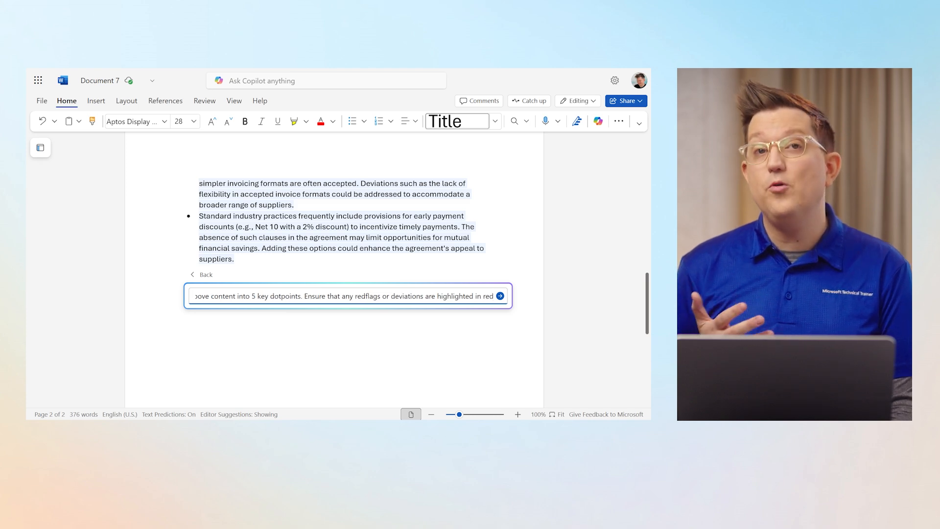
{"action": "type", "text": " or"}
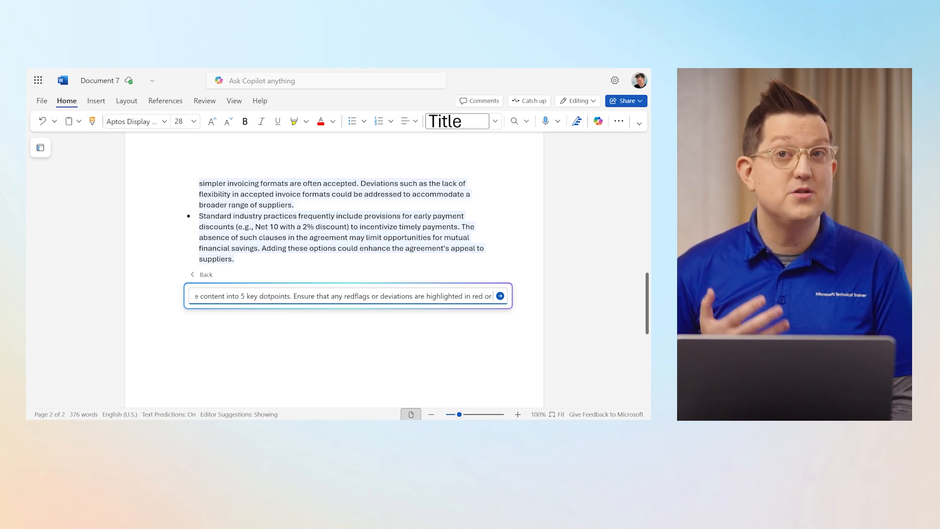
{"action": "type", "text": " are in a red f"}
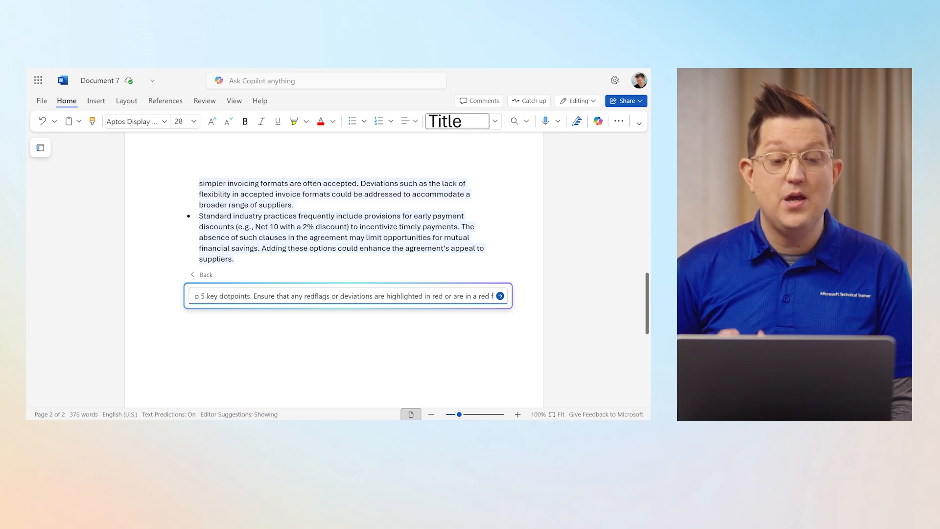
{"action": "type", "text": "ont so they stand out"}
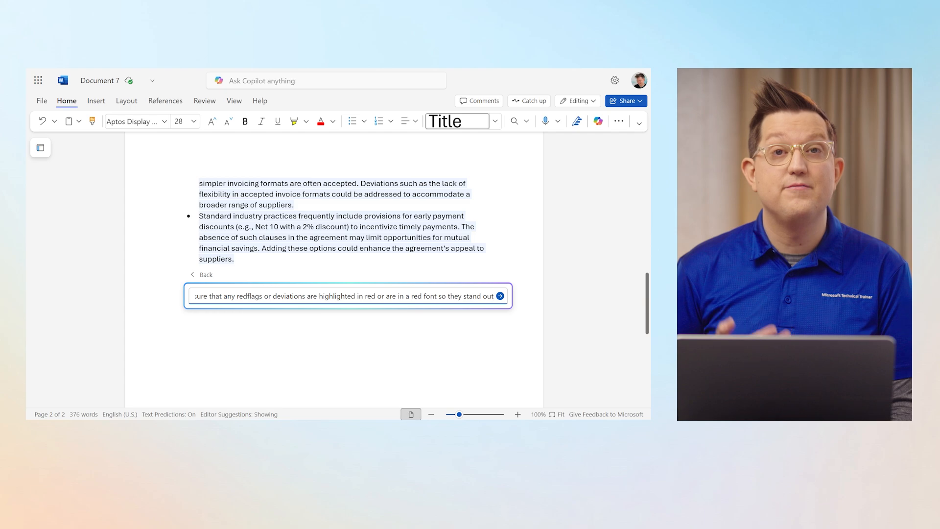
{"action": "key", "text": "Return"}
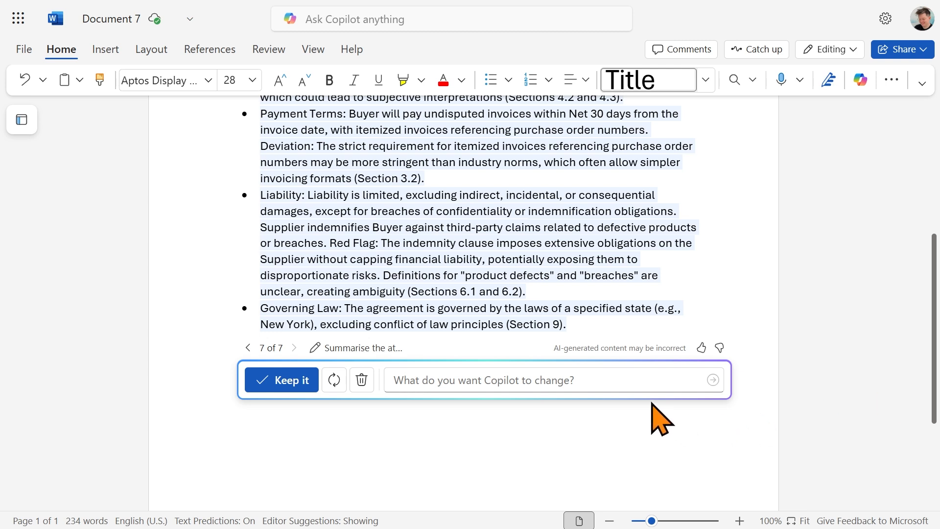
Step: Leave the empty change request and keep the refactored five-point summary in the document
{"action": "left_click", "coordinate": [631, 380]}
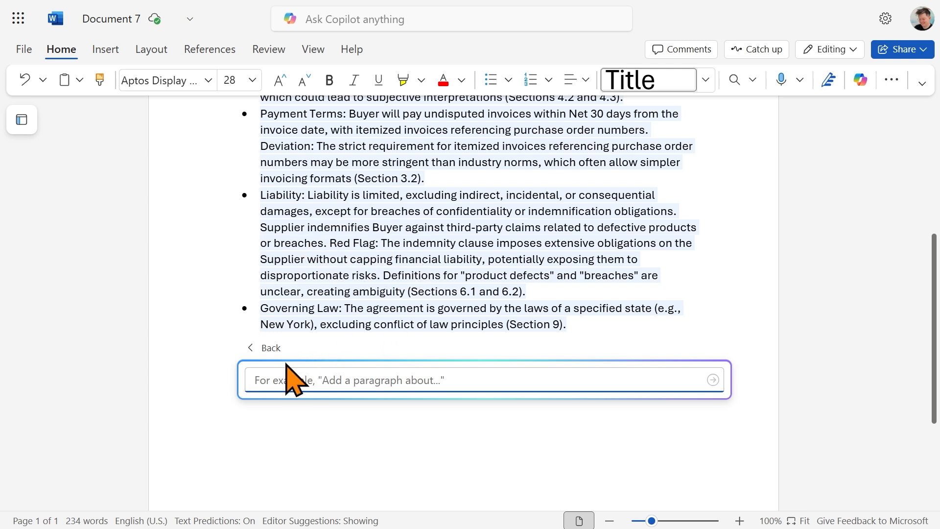
{"action": "left_click", "coordinate": [255, 349]}
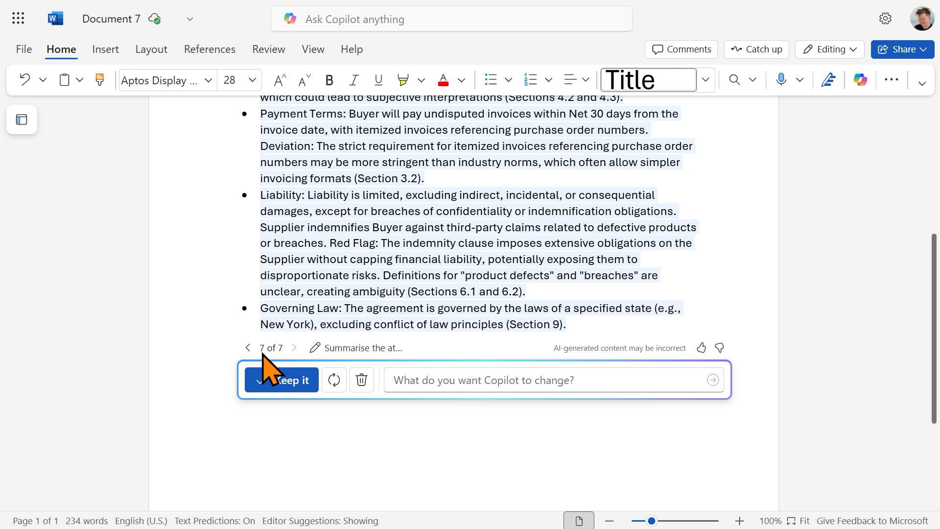
{"action": "left_click", "coordinate": [292, 381]}
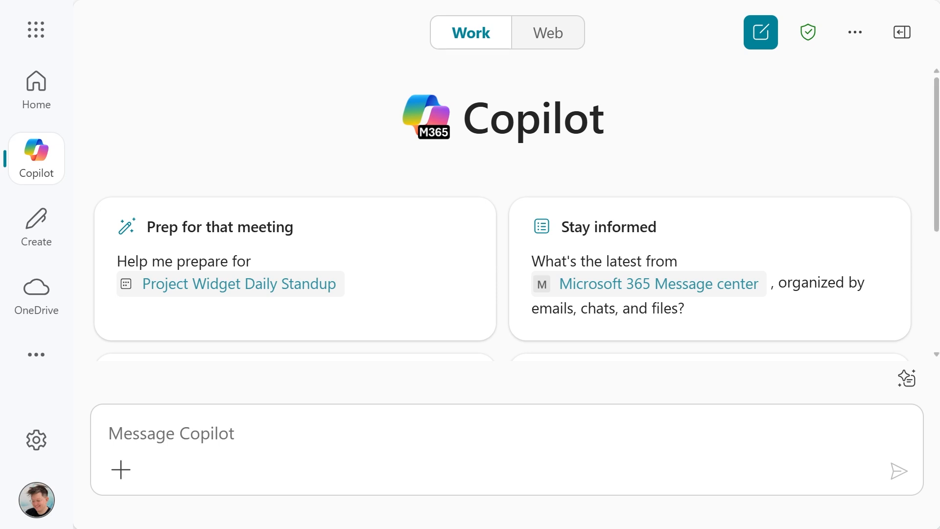
Step: Switch to Microsoft 365 Copilot Chat and check the web content setting available in Work mode
{"action": "mouse_move", "coordinate": [808, 32]}
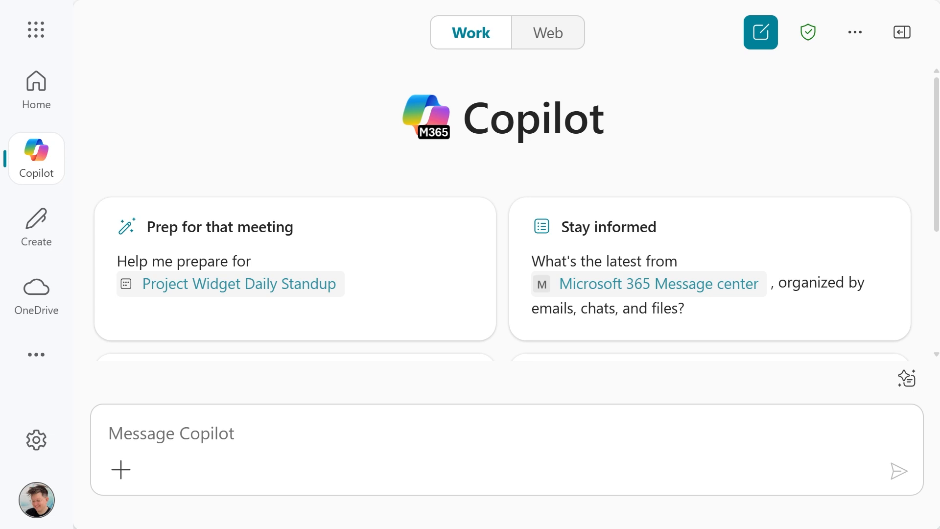
{"action": "left_click", "coordinate": [855, 32]}
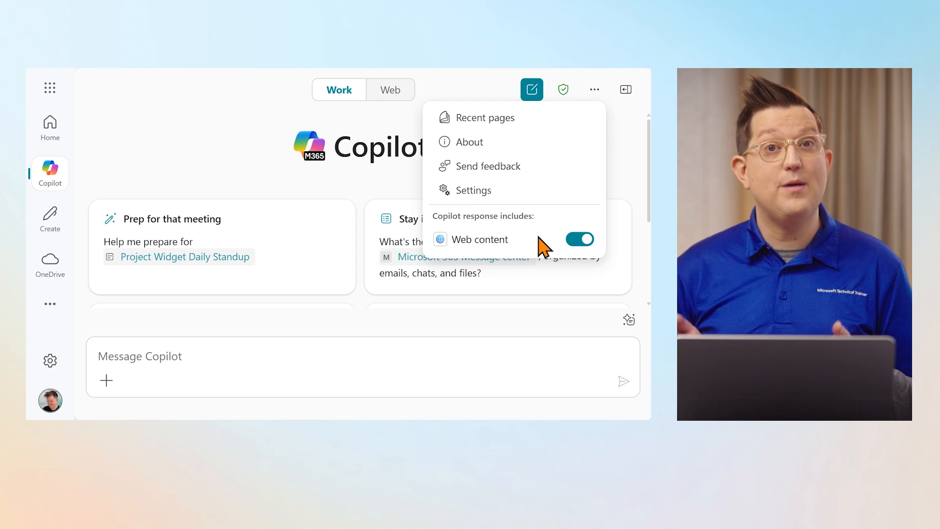
{"action": "left_click", "coordinate": [588, 94]}
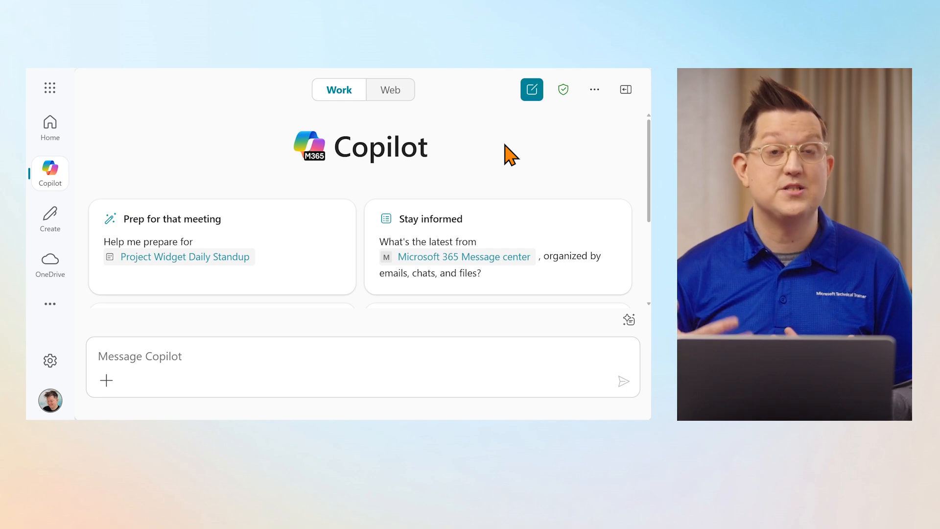
Step: Switch Copilot Chat to Web mode, collapse the chat history and check the additional options offered in this mode
{"action": "left_click", "coordinate": [398, 100]}
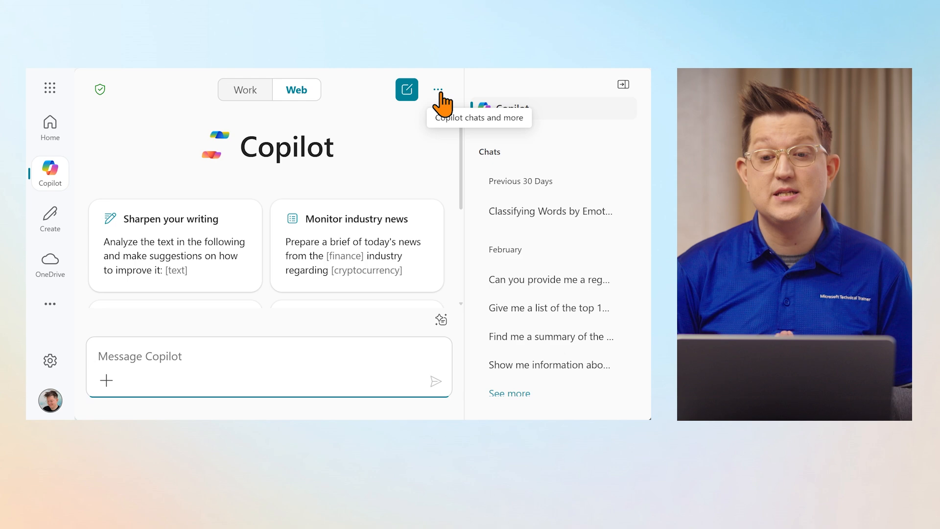
{"action": "left_click", "coordinate": [621, 86]}
{"action": "left_click", "coordinate": [595, 89]}
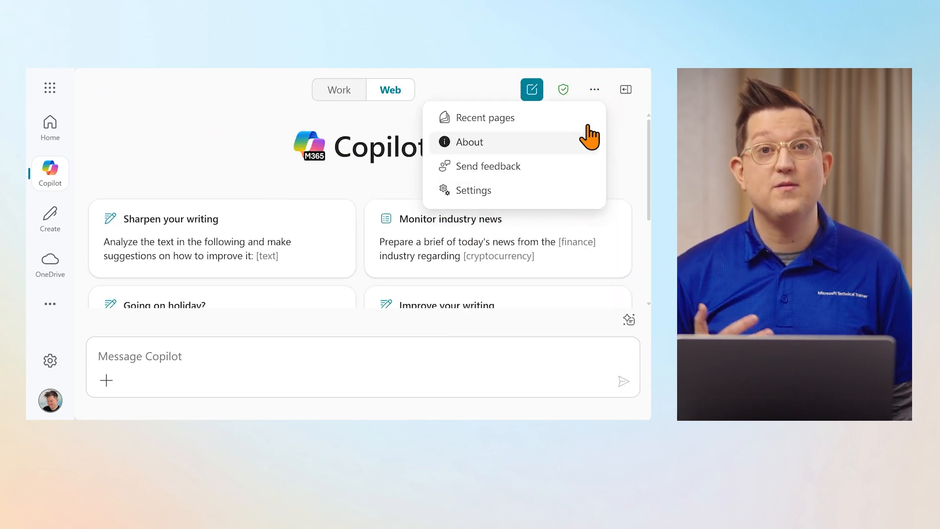
{"action": "left_click", "coordinate": [594, 96]}
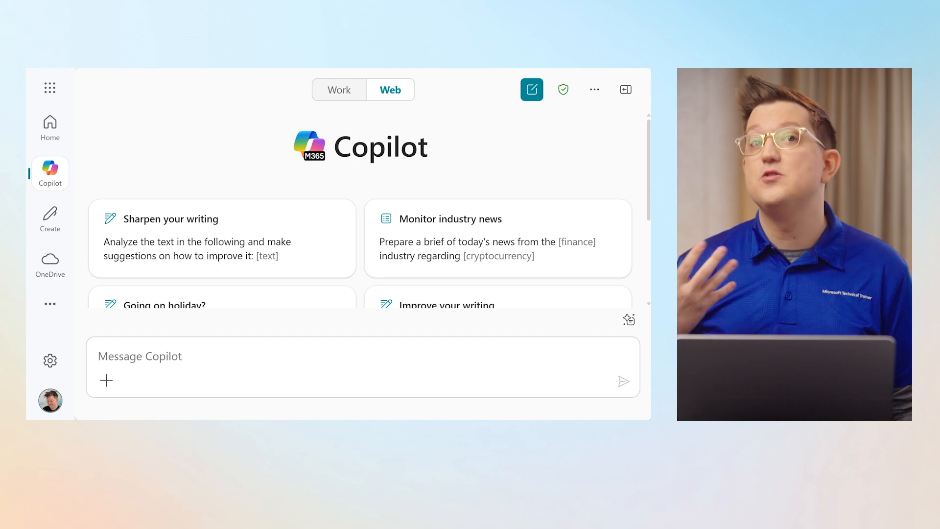
Step: Paste the prepared prompt requesting a summary document of CCPA and CPRA key provisions for Tailspin Toys' Legal department
{"action": "left_click", "coordinate": [99, 356]}
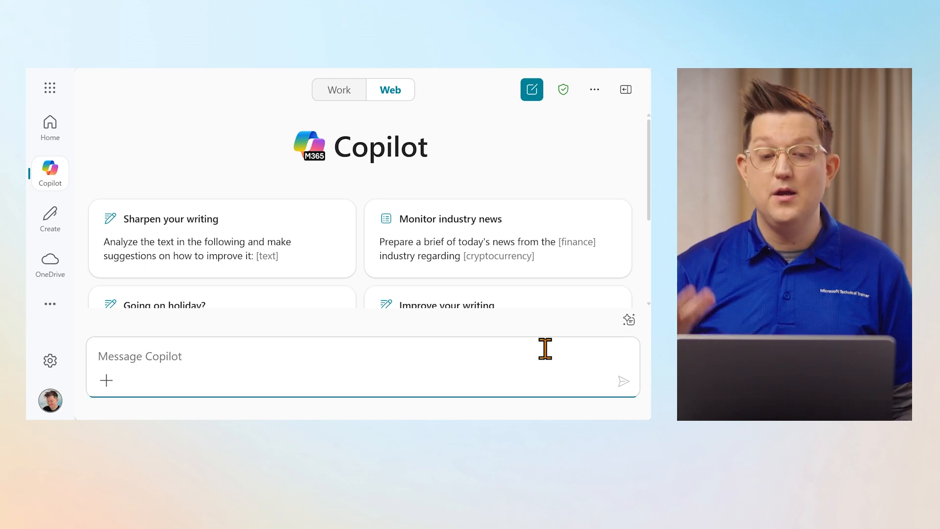
{"action": "key", "text": "ctrl+v"}
{"action": "scroll", "coordinate": [526, 341], "scroll_direction": "up", "scroll_amount": 2}
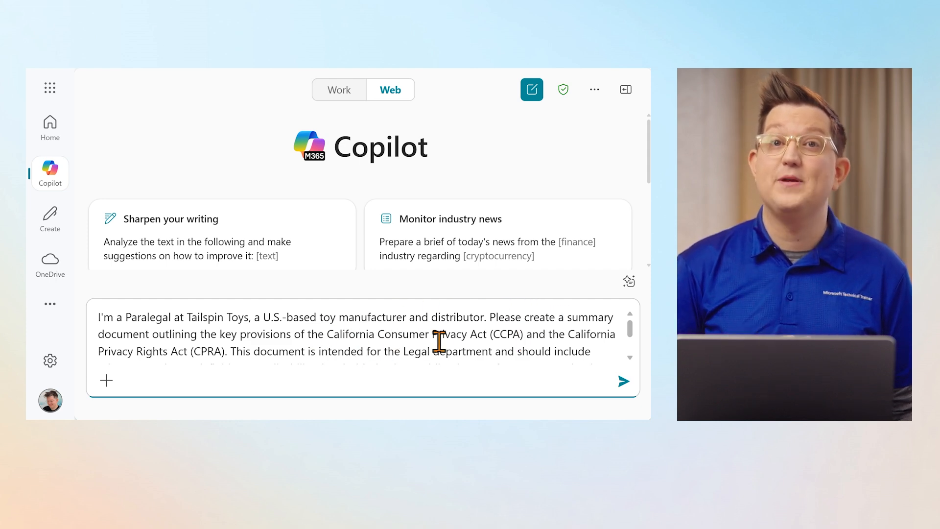
Step: Review the pasted prompt, examining the named California privacy laws, the requested contents and the closing sentence on the summary's focus
{"action": "left_click", "coordinate": [327, 334]}
{"action": "left_click", "coordinate": [525, 335], "text": "shift"}
{"action": "scroll", "coordinate": [519, 337], "scroll_direction": "down", "scroll_amount": 1}
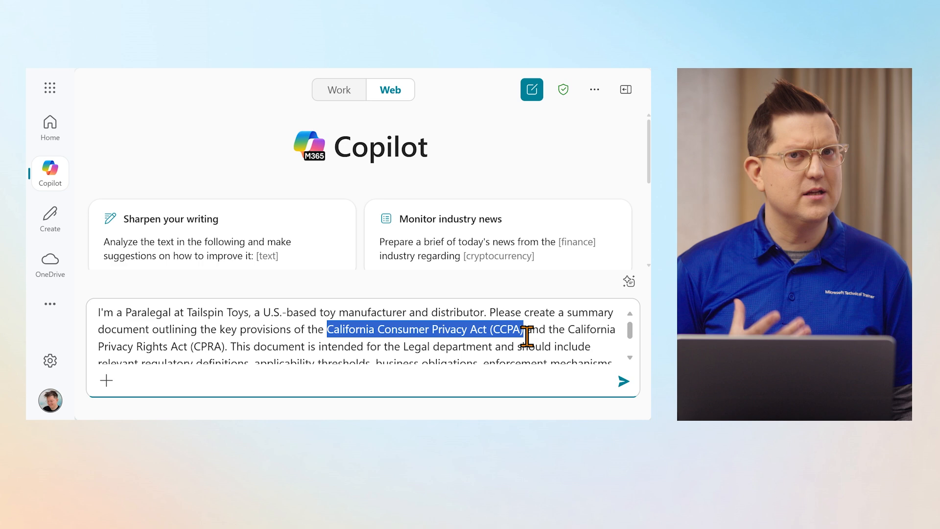
{"action": "left_click", "coordinate": [223, 342]}
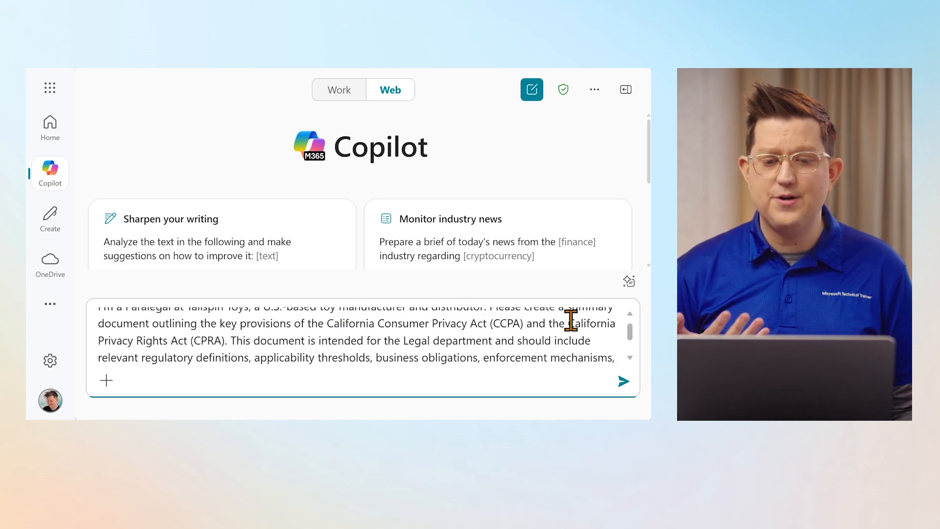
{"action": "left_click", "coordinate": [571, 322], "text": "shift"}
{"action": "left_click", "coordinate": [607, 348]}
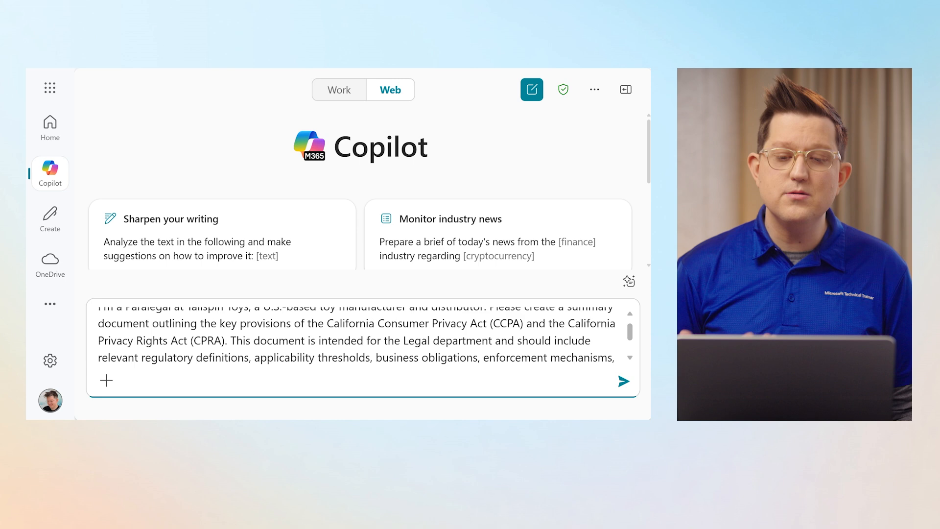
{"action": "scroll", "coordinate": [596, 355], "scroll_direction": "down", "scroll_amount": 2}
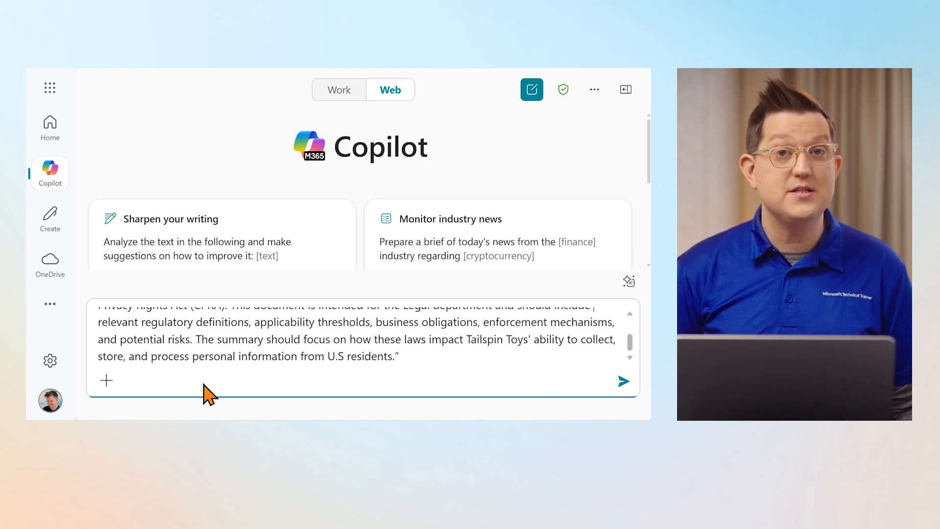
{"action": "left_click", "coordinate": [396, 358]}
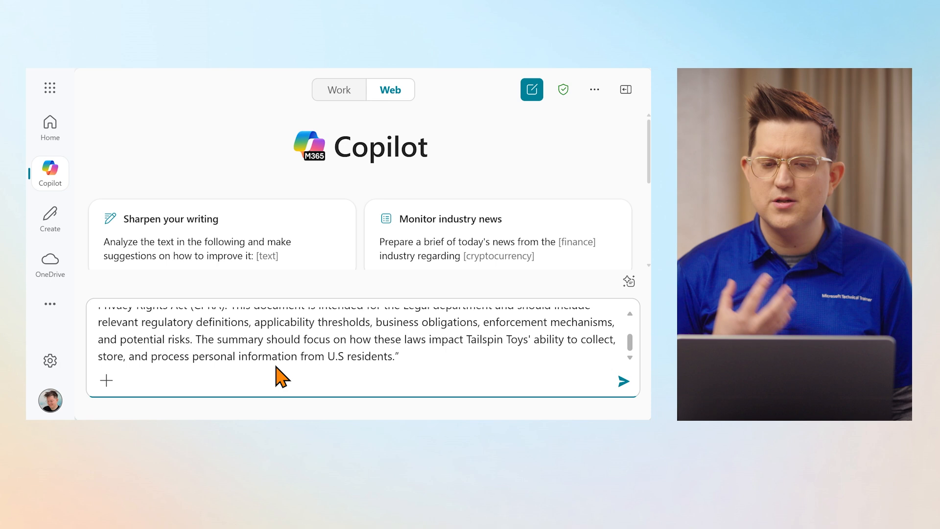
{"action": "left_click", "coordinate": [197, 340], "text": "shift"}
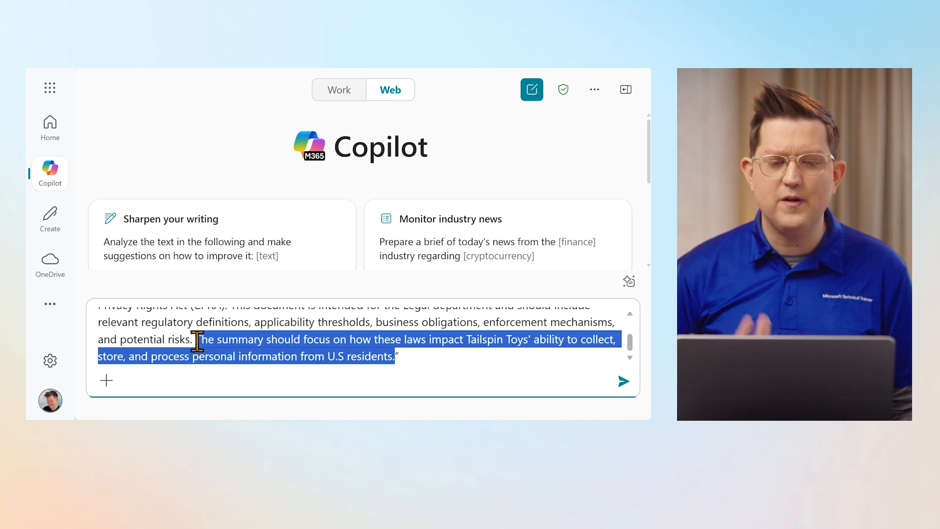
{"action": "left_click", "coordinate": [458, 361]}
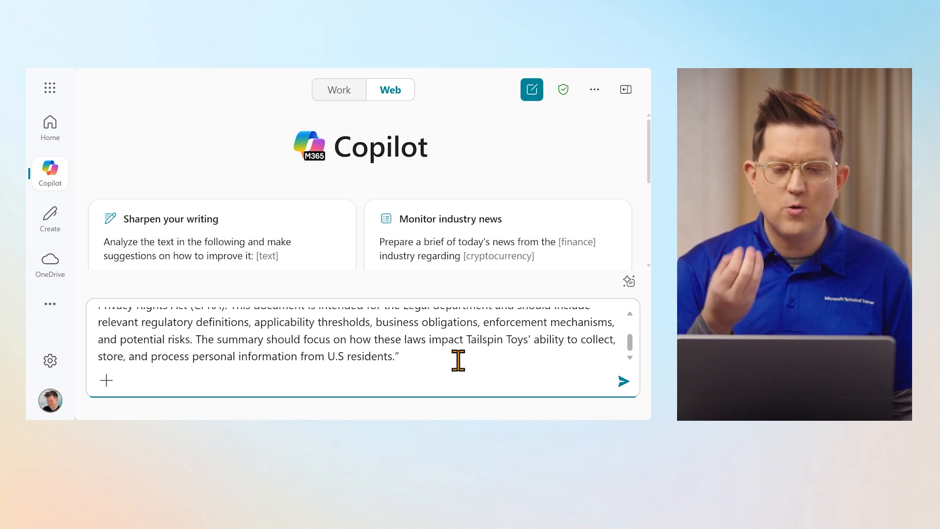
Step: Submit the CCPA and CPRA prompt and read the response's introduction and Overview section
{"action": "left_click", "coordinate": [624, 382]}
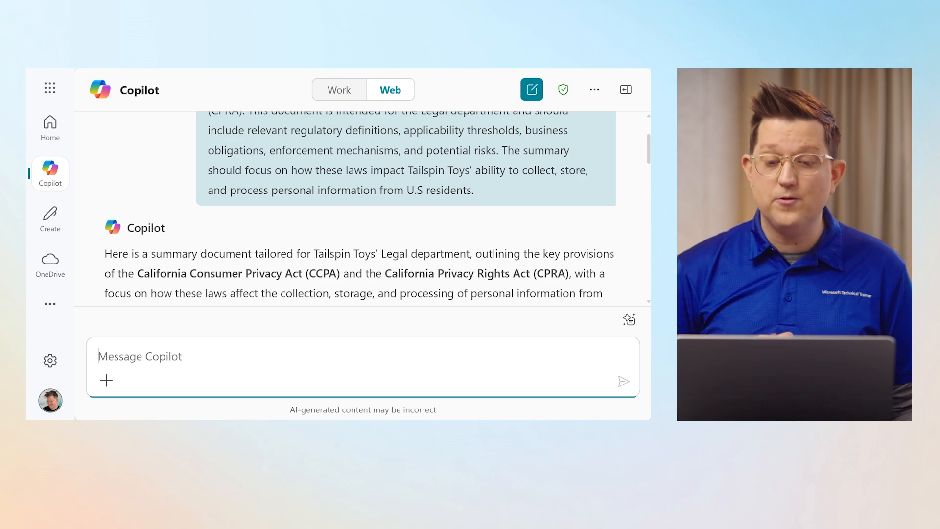
{"action": "scroll", "coordinate": [577, 240], "scroll_direction": "down", "scroll_amount": 2}
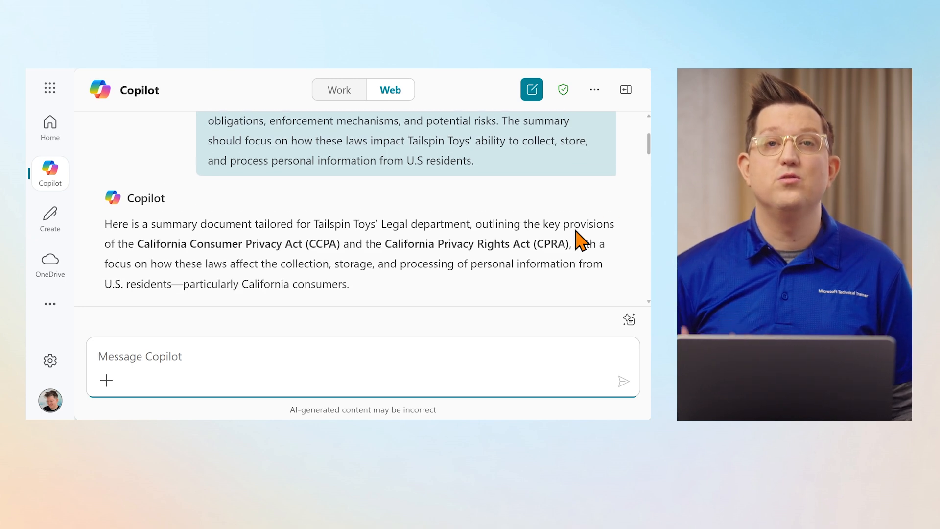
{"action": "scroll", "coordinate": [575, 229], "scroll_direction": "down", "scroll_amount": 3}
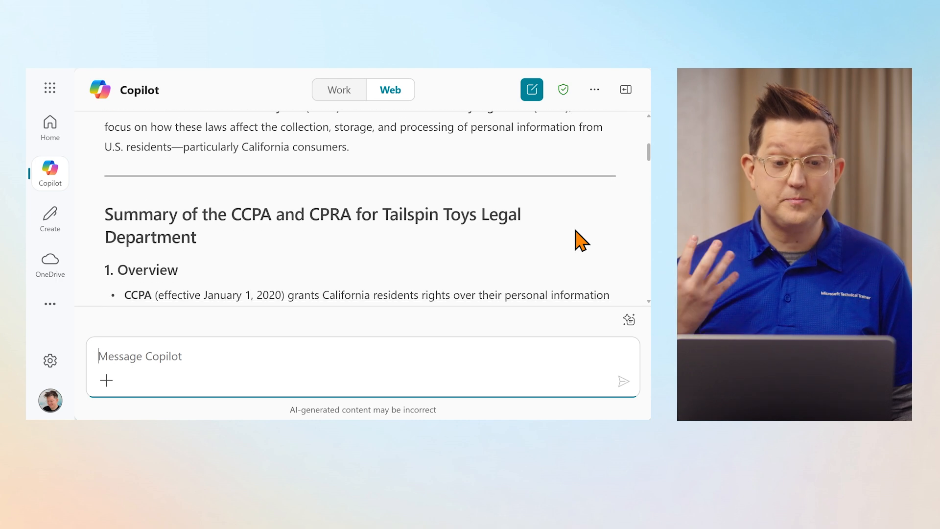
{"action": "scroll", "coordinate": [578, 240], "scroll_direction": "down", "scroll_amount": 2}
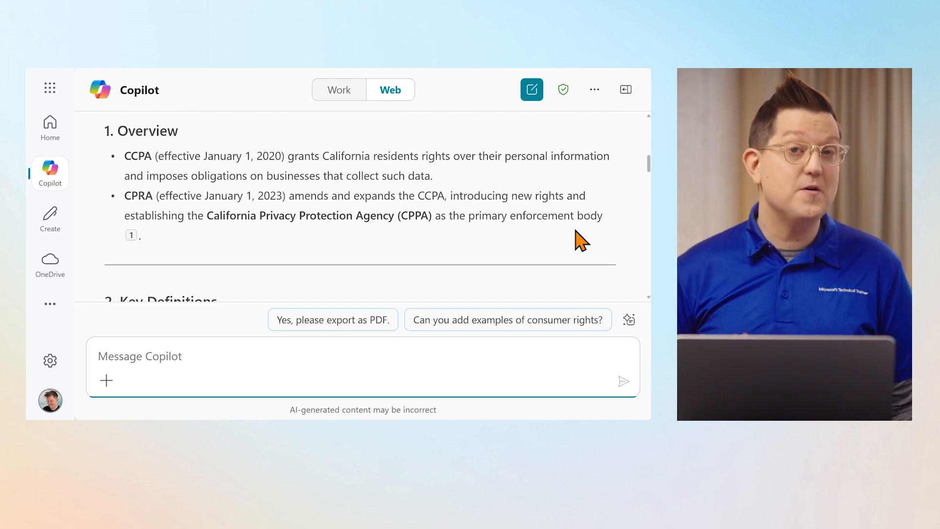
Step: Read the CCPA and CPRA summary from Key Definitions through Risks and Compliance Considerations, then check the cited California sources below it
{"action": "scroll", "coordinate": [569, 268], "scroll_direction": "down", "scroll_amount": 2}
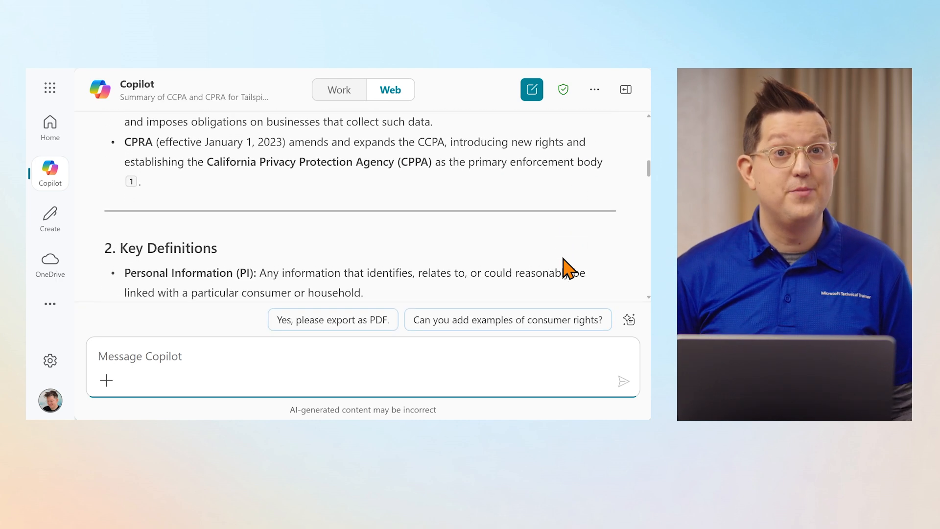
{"action": "scroll", "coordinate": [569, 268], "scroll_direction": "down", "scroll_amount": 2}
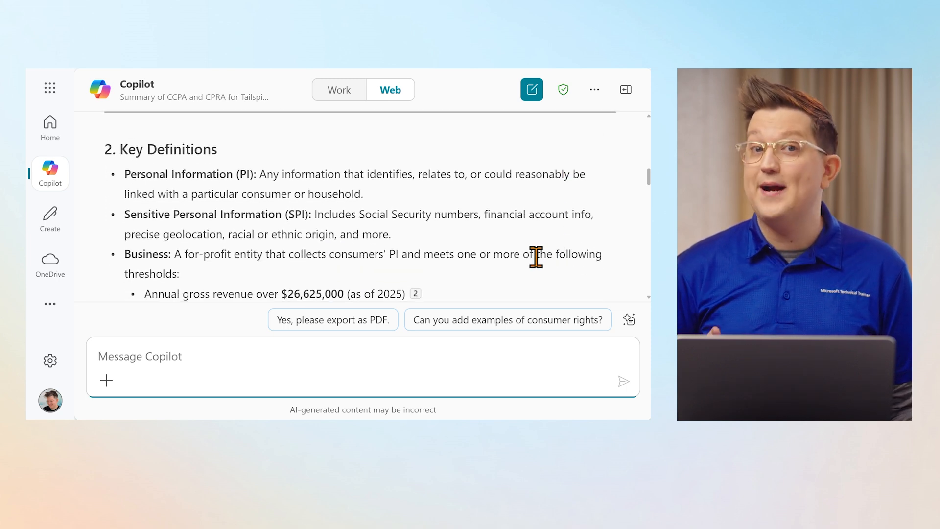
{"action": "scroll", "coordinate": [537, 257], "scroll_direction": "down", "scroll_amount": 3}
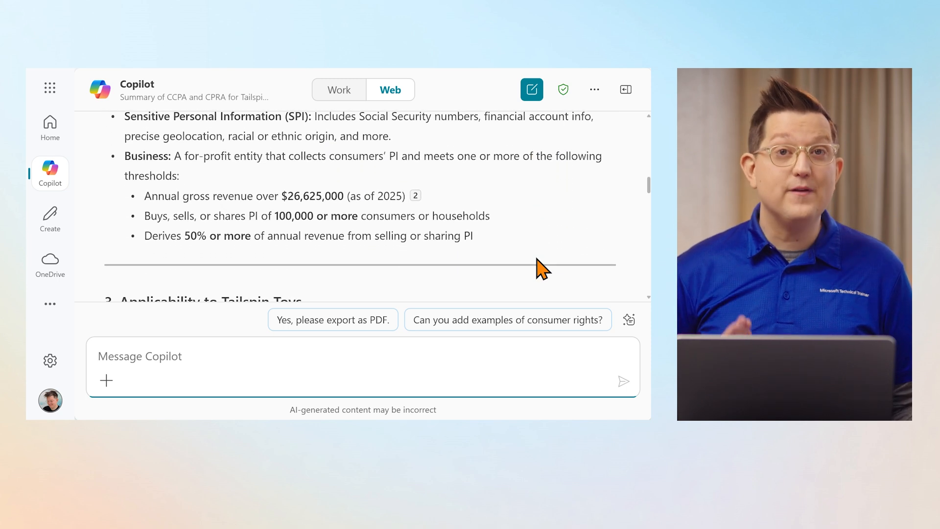
{"action": "scroll", "coordinate": [537, 258], "scroll_direction": "down", "scroll_amount": 5}
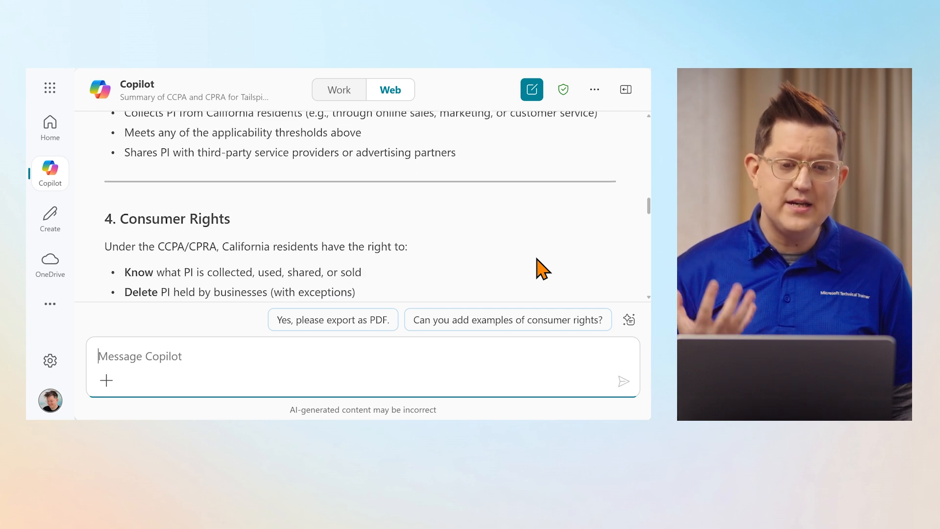
{"action": "scroll", "coordinate": [541, 268], "scroll_direction": "down", "scroll_amount": 7}
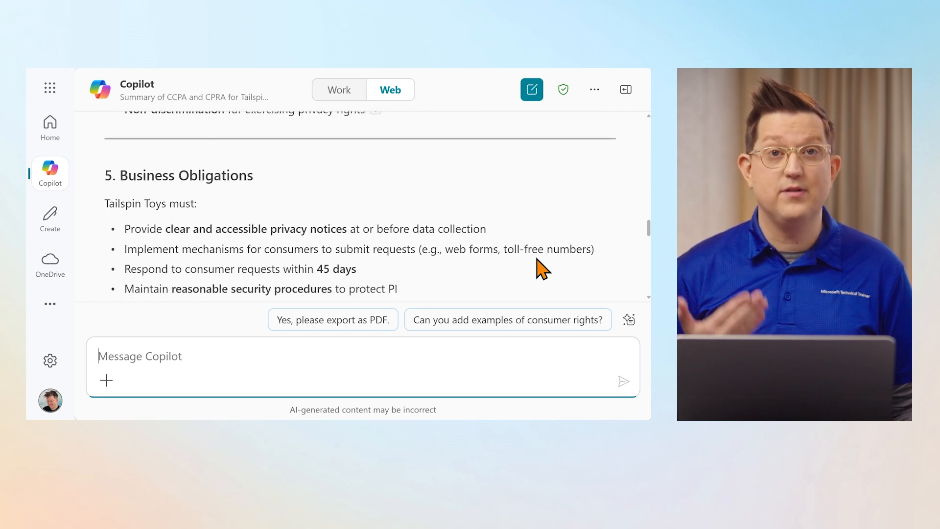
{"action": "scroll", "coordinate": [541, 266], "scroll_direction": "down", "scroll_amount": 1}
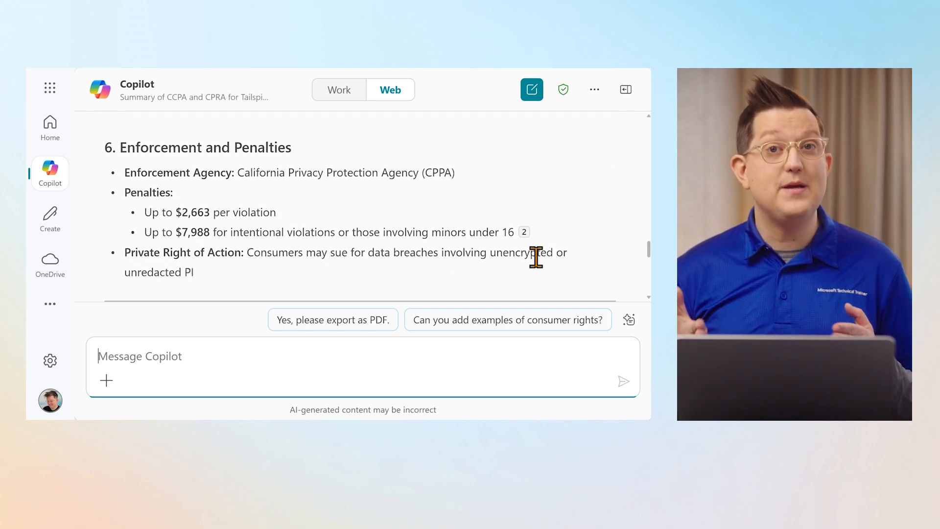
{"action": "scroll", "coordinate": [553, 248], "scroll_direction": "down", "scroll_amount": 5}
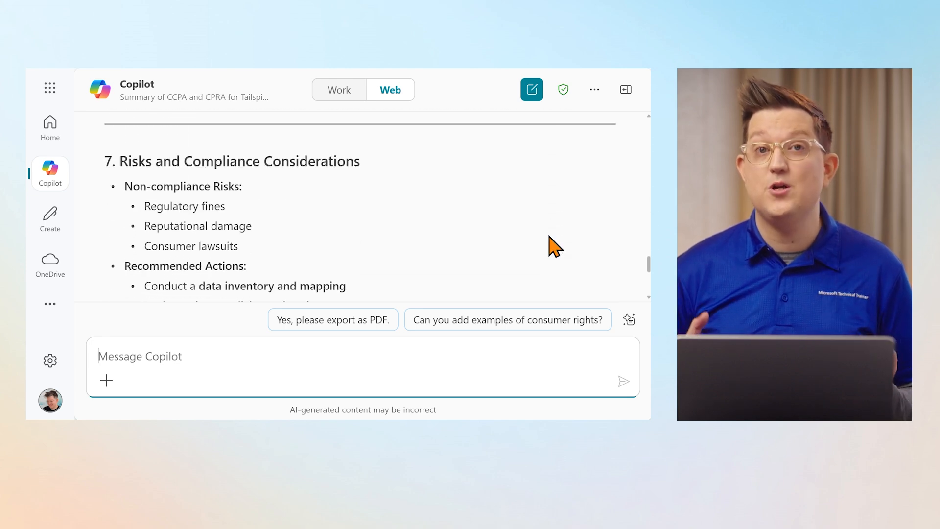
{"action": "scroll", "coordinate": [553, 247], "scroll_direction": "down", "scroll_amount": 1}
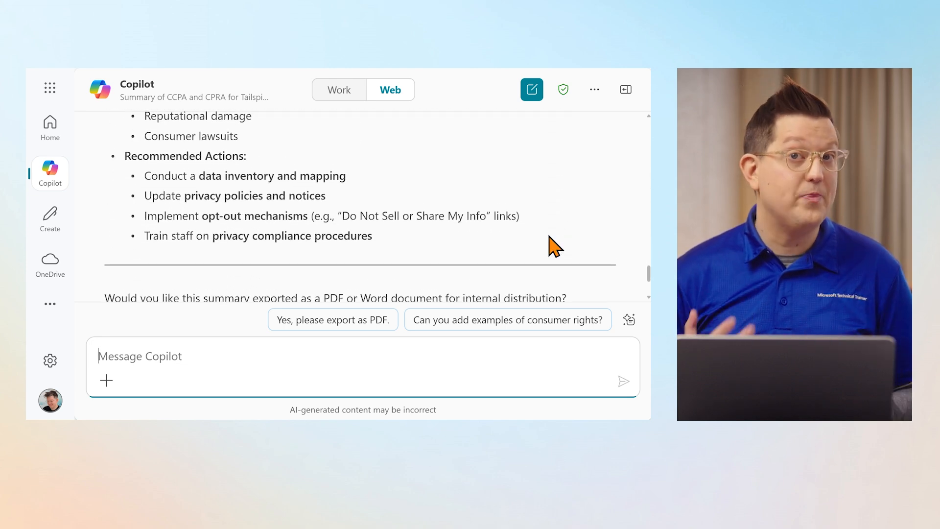
{"action": "scroll", "coordinate": [555, 247], "scroll_direction": "down", "scroll_amount": 2}
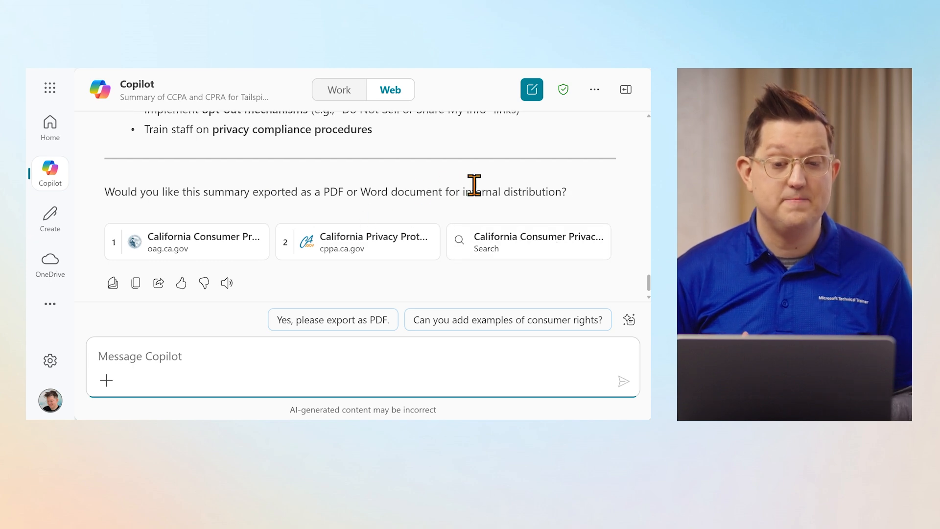
{"action": "scroll", "coordinate": [529, 192], "scroll_direction": "down", "scroll_amount": 1}
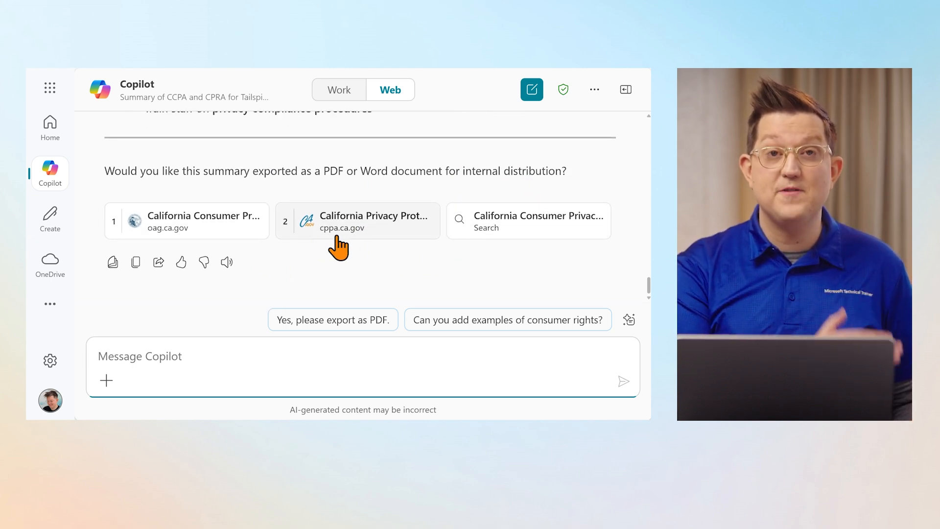
{"action": "mouse_move", "coordinate": [345, 234]}
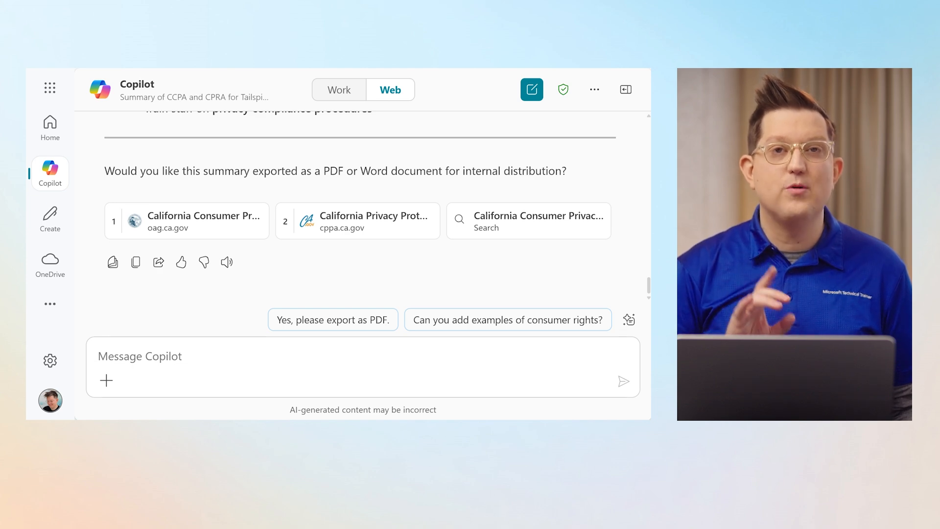
Step: Submit a follow-up prompt for a section on CCPA and CPRA's impact on Tailspin Toys' data retention and deletion policies, with compliance recommendations regarding user rights
{"action": "left_click", "coordinate": [409, 351]}
{"action": "type", "text": "Add another section that summarizes how CCPA and CPRA impact data retention and deletion policies at Tailspin Toys. Provide recommendations to ensure compliance, particularly regarding user rights like data deletion, correction, and access."}
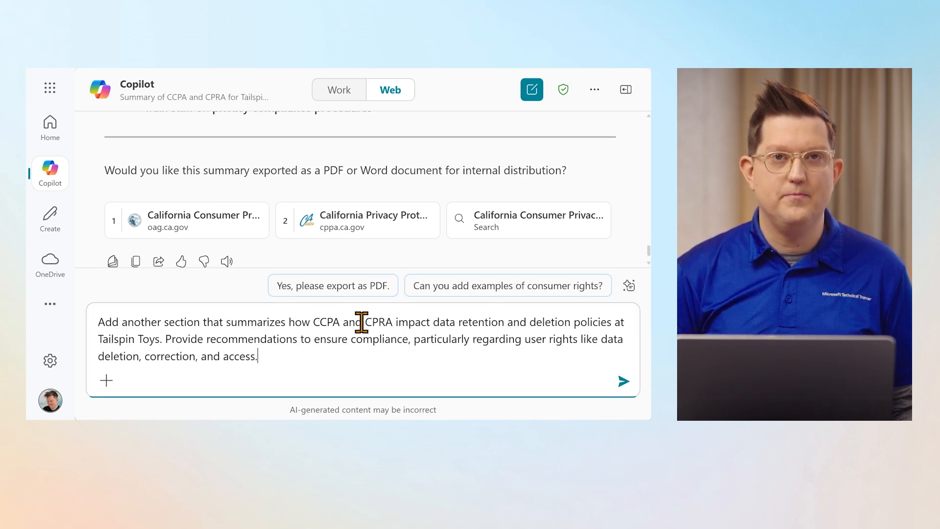
{"action": "left_click_drag", "start_coordinate": [394, 321], "coordinate": [506, 321]}
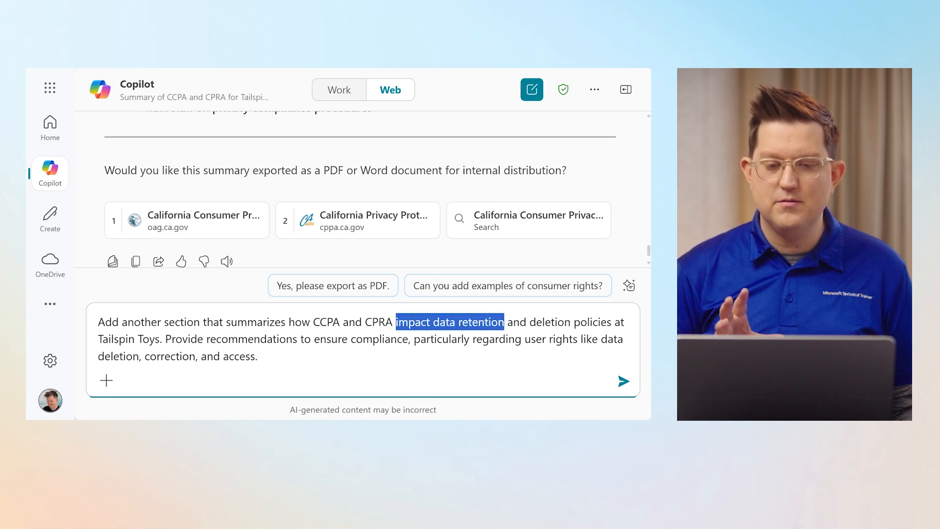
{"action": "left_click", "coordinate": [466, 367]}
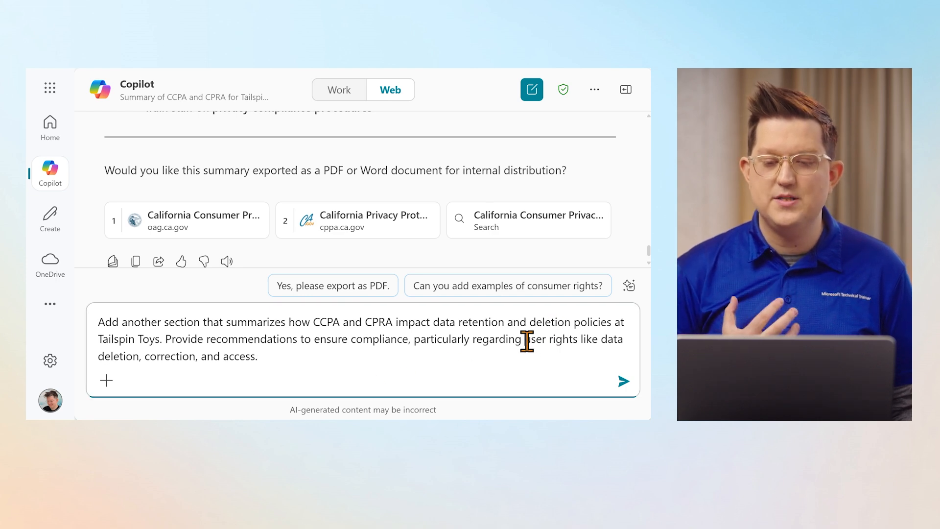
{"action": "left_click_drag", "start_coordinate": [525, 341], "coordinate": [580, 341]}
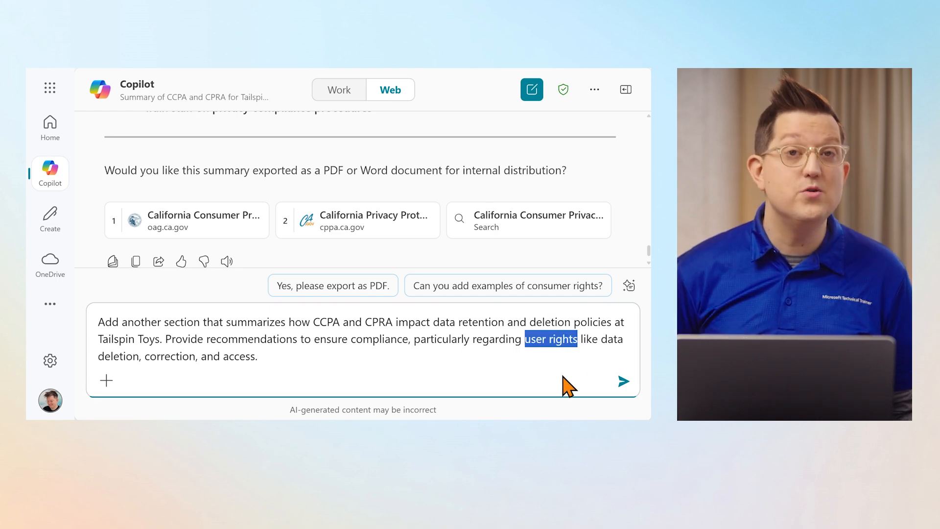
{"action": "left_click", "coordinate": [547, 360]}
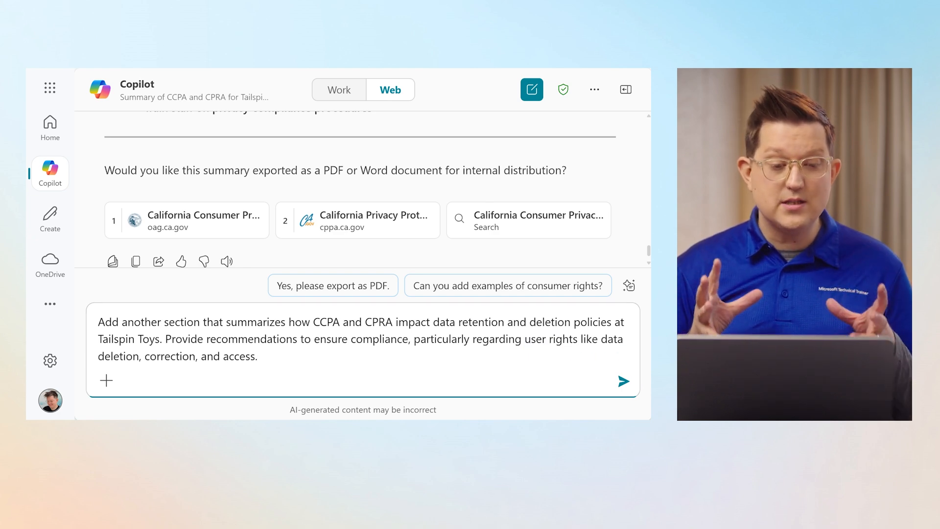
{"action": "left_click", "coordinate": [623, 381]}
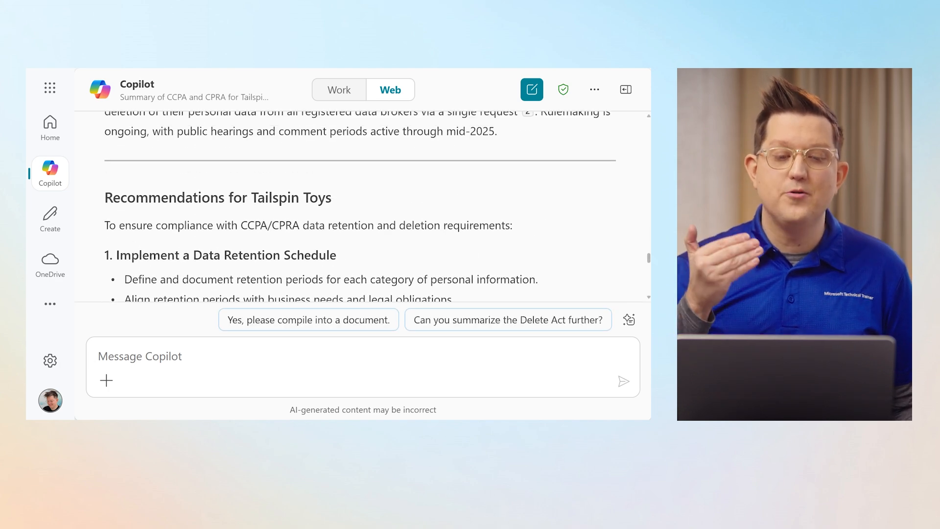
Step: Read the Recommendations for Tailspin Toys, from the data retention schedule to staff training and contract review, and the sources that follow
{"action": "scroll", "coordinate": [363, 207], "scroll_direction": "down", "scroll_amount": 1}
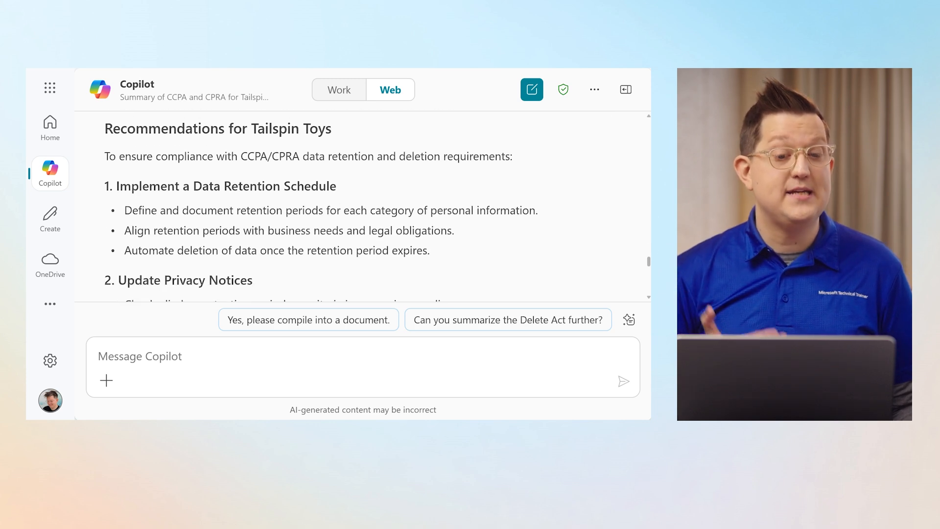
{"action": "scroll", "coordinate": [362, 206], "scroll_direction": "down", "scroll_amount": 2}
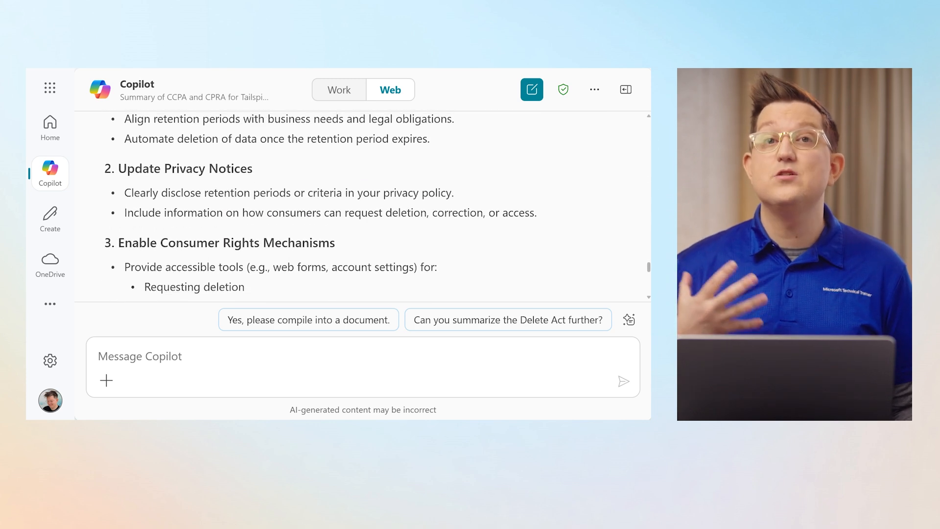
{"action": "scroll", "coordinate": [363, 207], "scroll_direction": "down", "scroll_amount": 2}
{"action": "scroll", "coordinate": [363, 206], "scroll_direction": "down", "scroll_amount": 2}
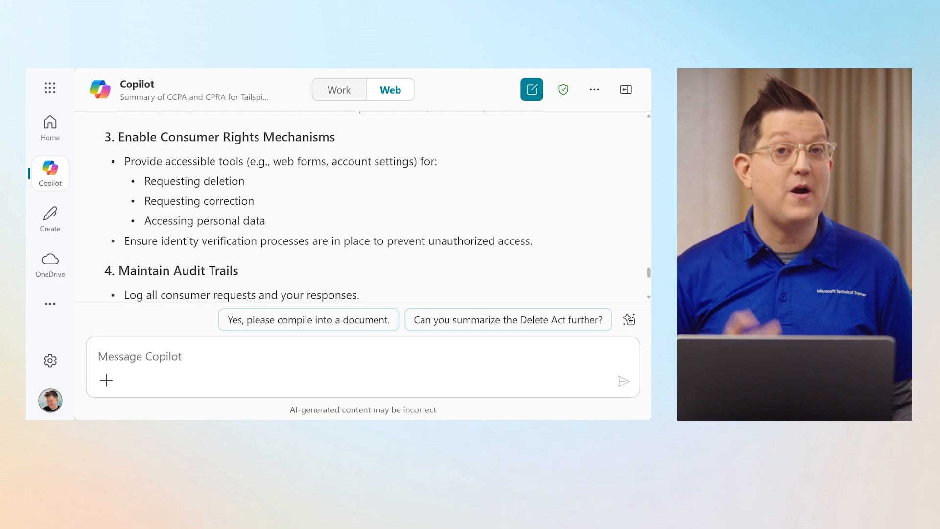
{"action": "scroll", "coordinate": [363, 206], "scroll_direction": "down", "scroll_amount": 3}
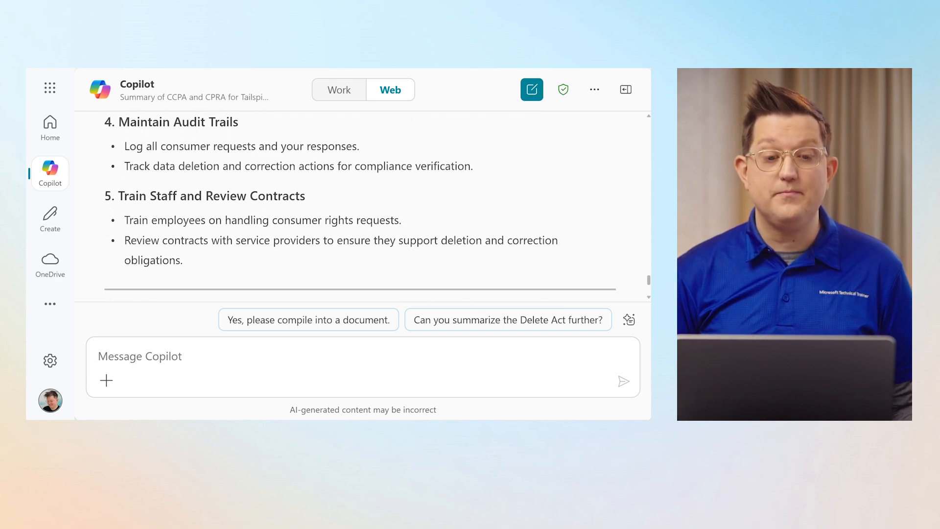
{"action": "scroll", "coordinate": [363, 206], "scroll_direction": "down", "scroll_amount": 1}
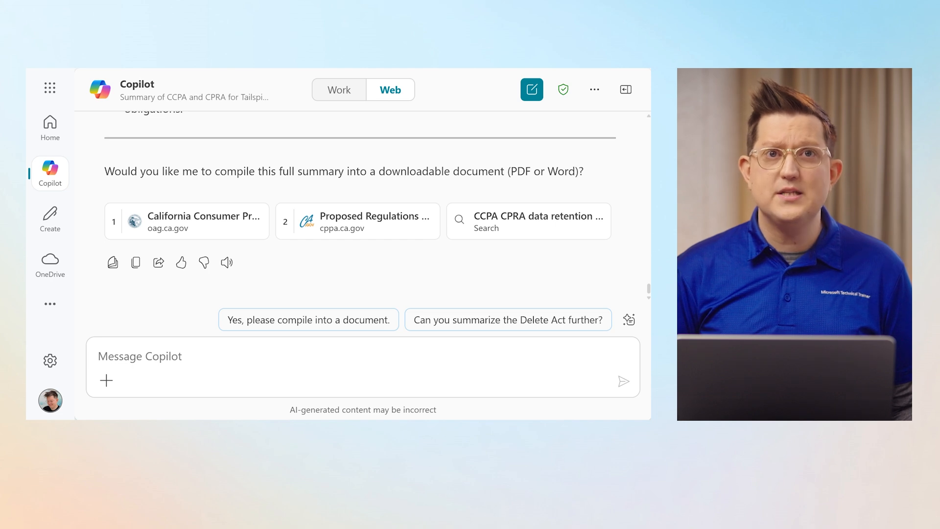
Step: Submit a prompt for another section with a Product Development action plan ensuring Tailspin Toys' new digital products comply with CCPA and CPRA from launch
{"action": "left_click", "coordinate": [580, 356]}
{"action": "type", "text": "Add another section that provides an action plan for the Product Development team at Tailspin Toys to help ensure new digital products are compliant with CCPA and CPRA from launch.\""}
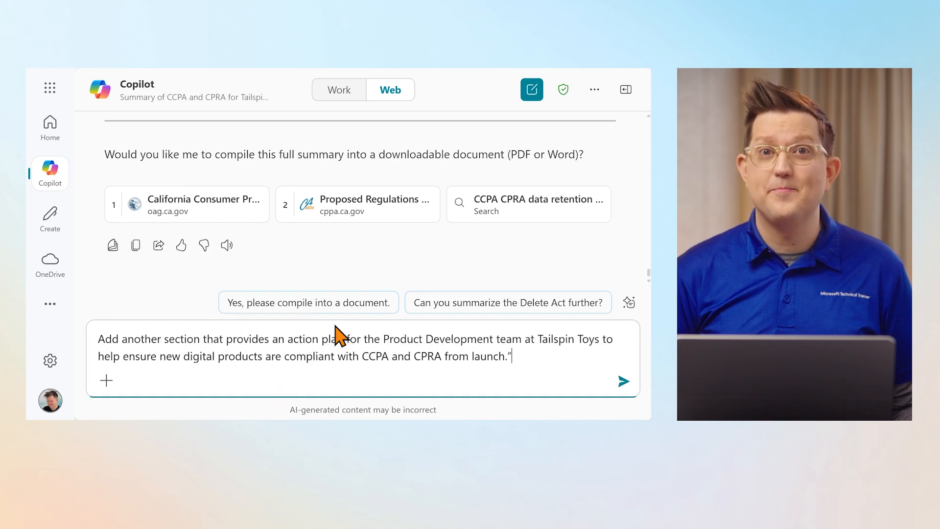
{"action": "left_click_drag", "start_coordinate": [308, 334], "coordinate": [345, 334]}
{"action": "left_click", "coordinate": [558, 360]}
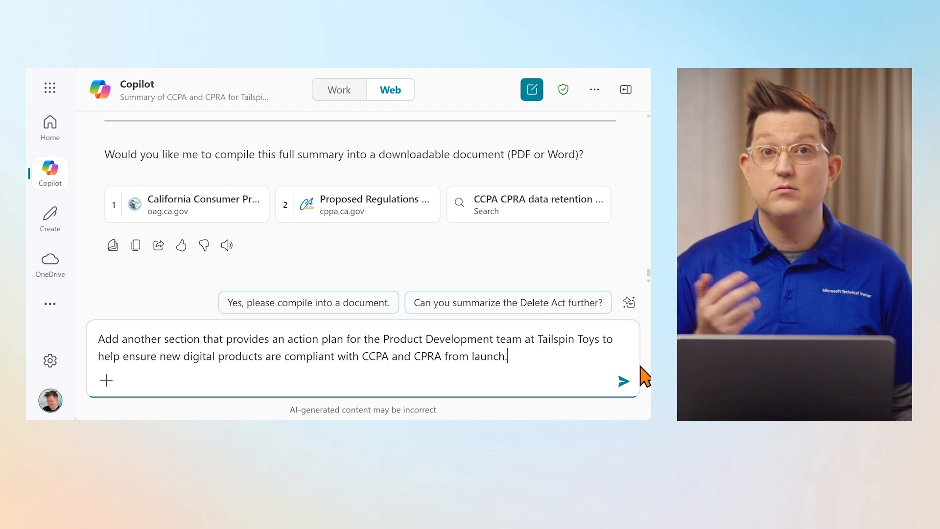
{"action": "left_click", "coordinate": [625, 384]}
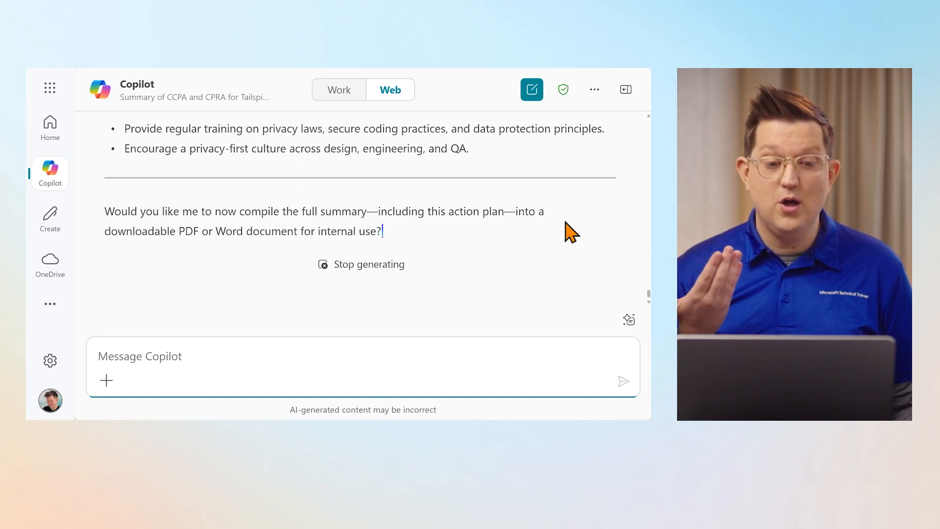
Step: Review the Product Development action plan from its objective and Privacy Impact Assessments through to training product teams and the closing question
{"action": "scroll", "coordinate": [570, 232], "scroll_direction": "up", "scroll_amount": 15}
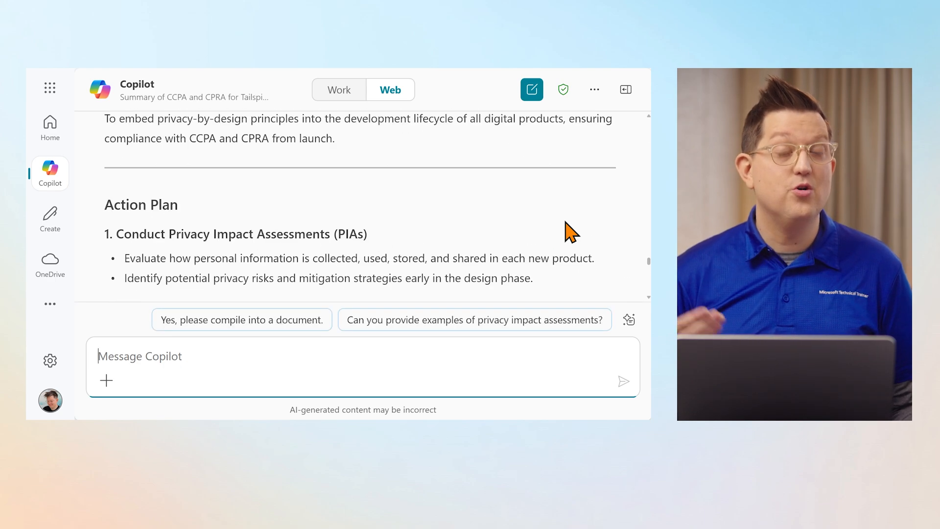
{"action": "scroll", "coordinate": [571, 232], "scroll_direction": "up", "scroll_amount": 3}
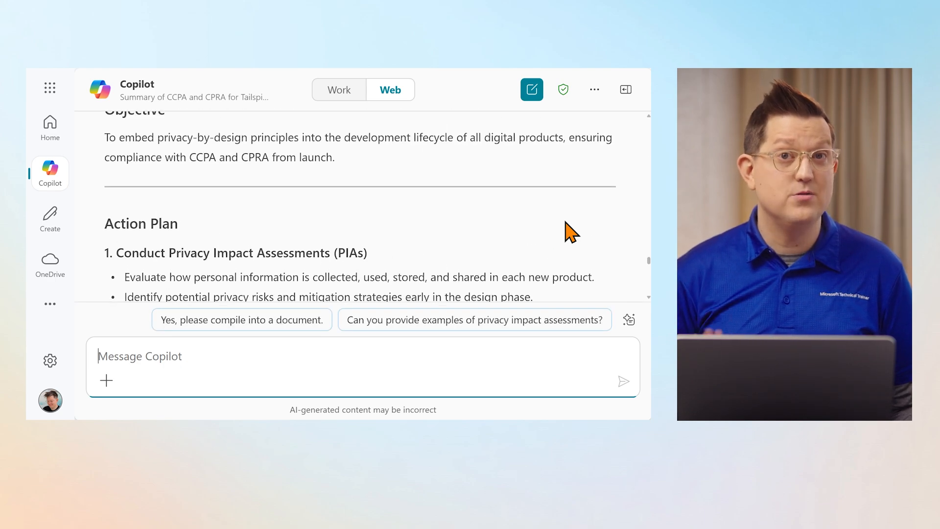
{"action": "scroll", "coordinate": [571, 231], "scroll_direction": "down", "scroll_amount": 6}
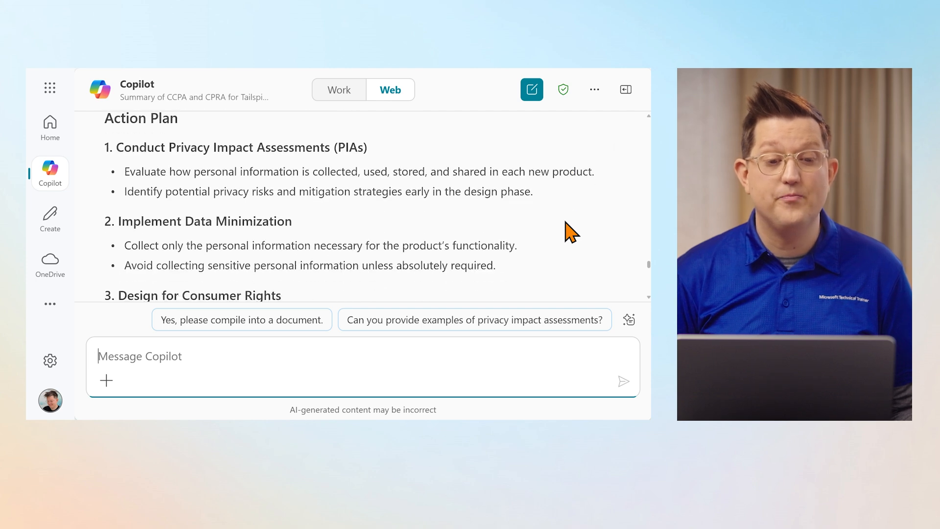
{"action": "scroll", "coordinate": [571, 231], "scroll_direction": "down", "scroll_amount": 5}
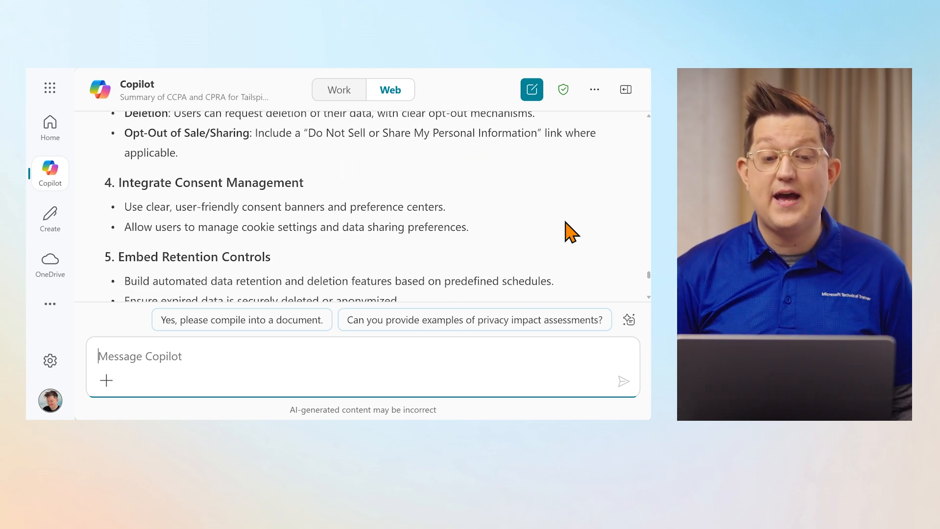
{"action": "scroll", "coordinate": [570, 231], "scroll_direction": "down", "scroll_amount": 4}
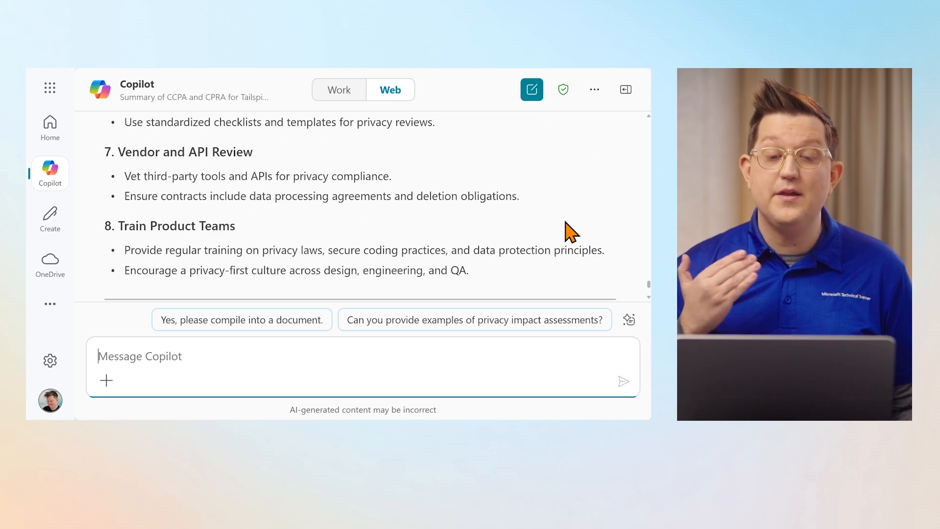
{"action": "scroll", "coordinate": [571, 231], "scroll_direction": "down", "scroll_amount": 3}
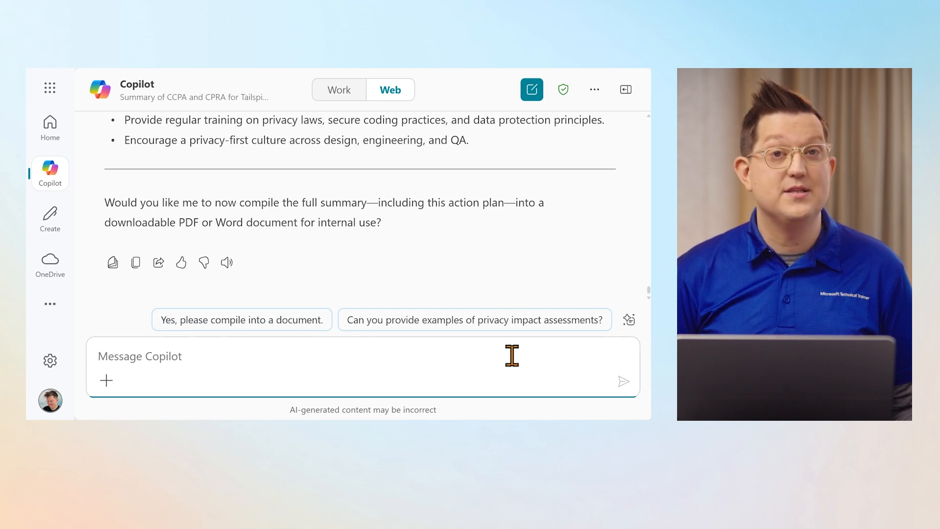
Step: Submit a prompt for a table comparing the CCPA and CPRA provisions side by side, highlighting any new or expanded obligations
{"action": "type", "text": "Create "}
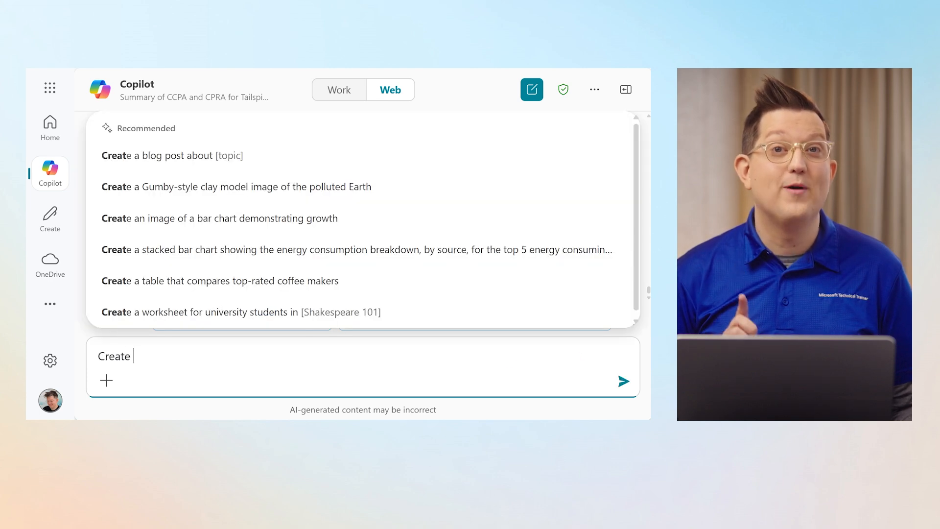
{"action": "type", "text": "a table that doe"}
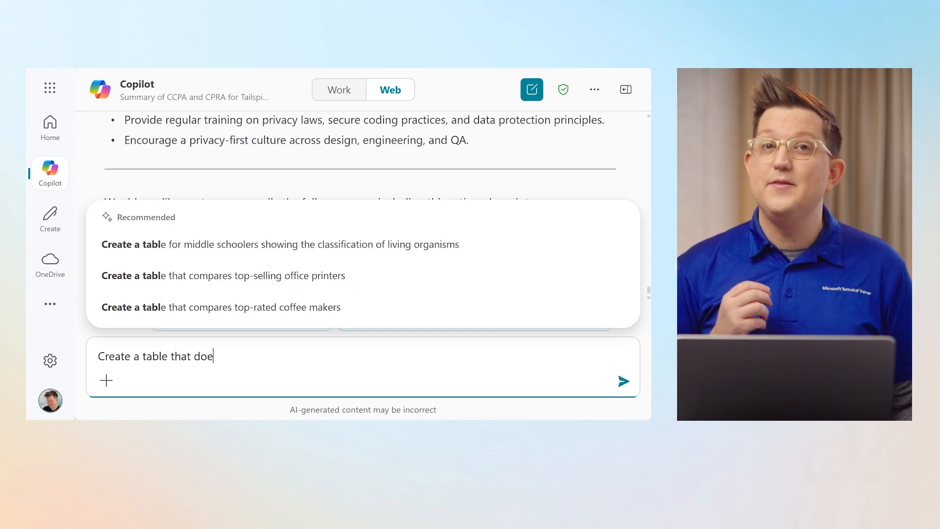
{"action": "type", "text": "s a side-by-side"}
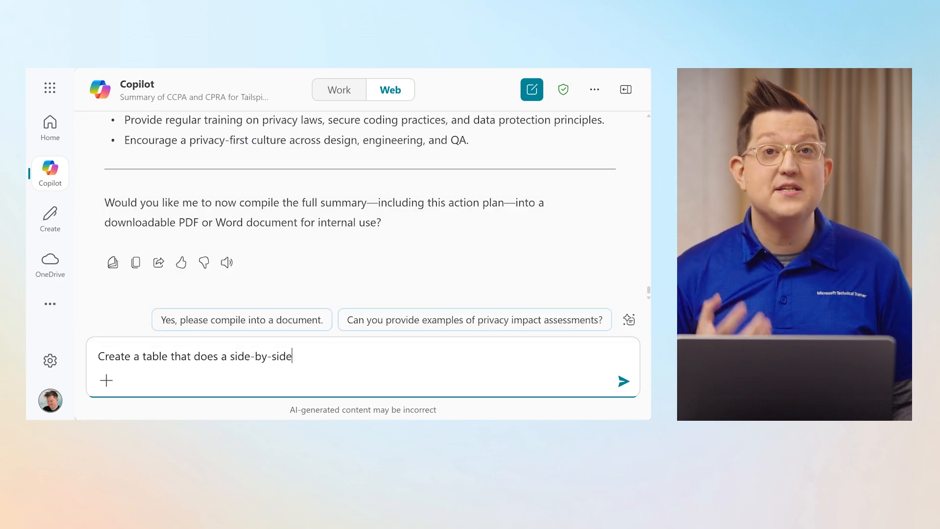
{"action": "type", "text": " comparison"}
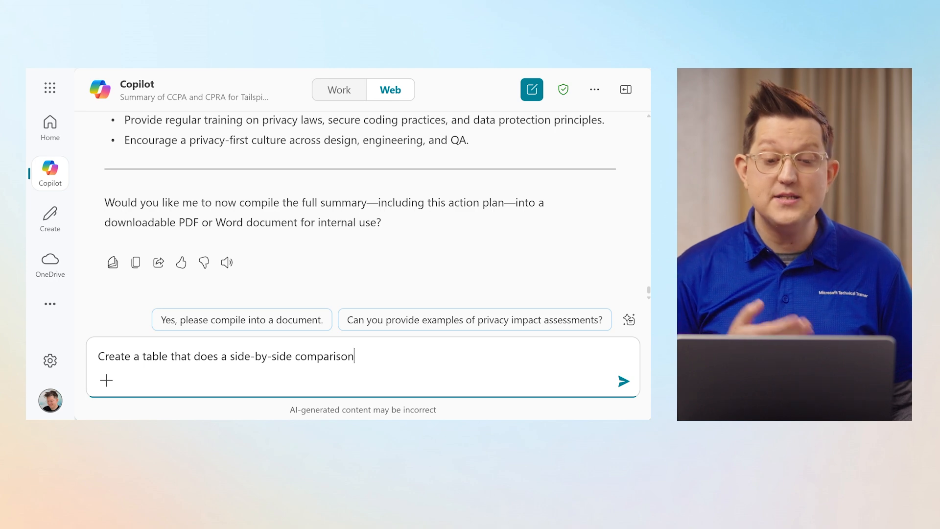
{"action": "type", "text": " of the provi"}
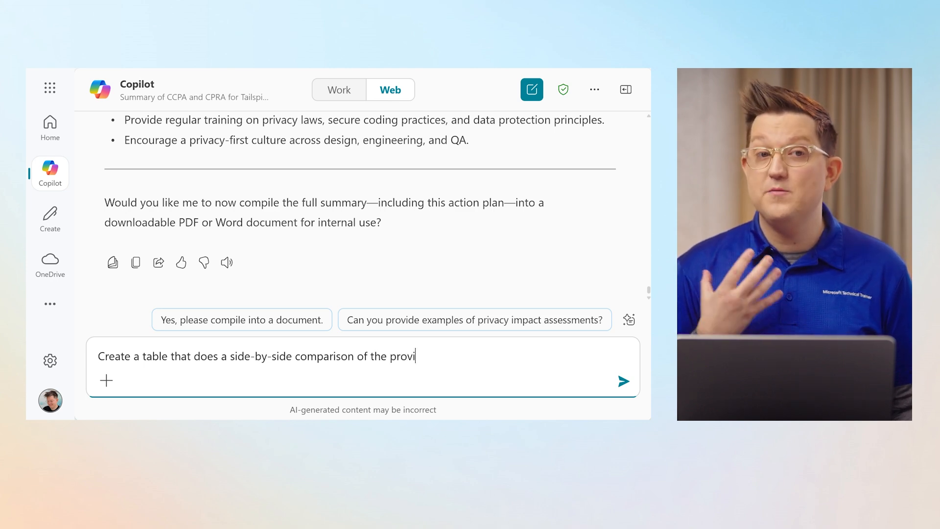
{"action": "type", "text": "sions within the C"}
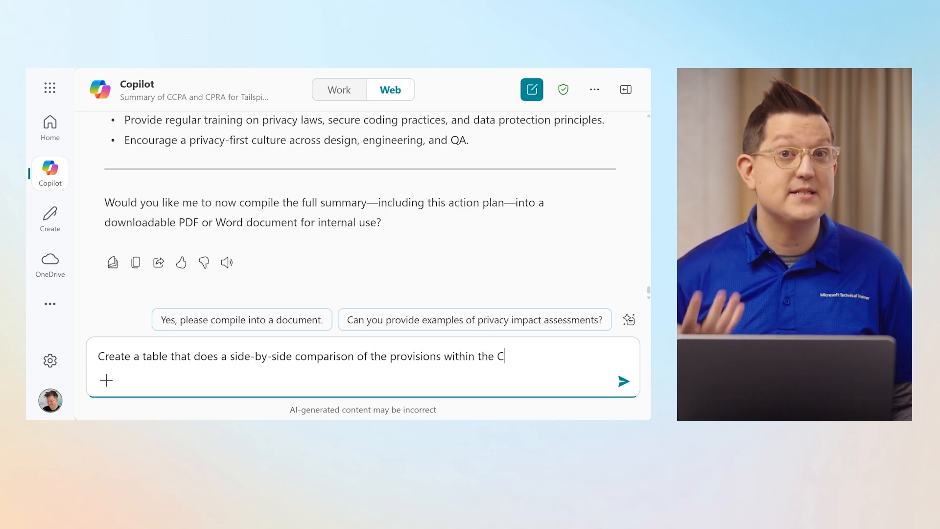
{"action": "type", "text": "CPA and the CPRA, highlighting and"}
{"action": "key", "text": "BackSpace"}
{"action": "type", "text": "y new or expande"}
{"action": "type", "text": "d ob"}
{"action": "key", "text": "BackSpace"}
{"action": "type", "text": "bligations."}
{"action": "key", "text": "Return"}
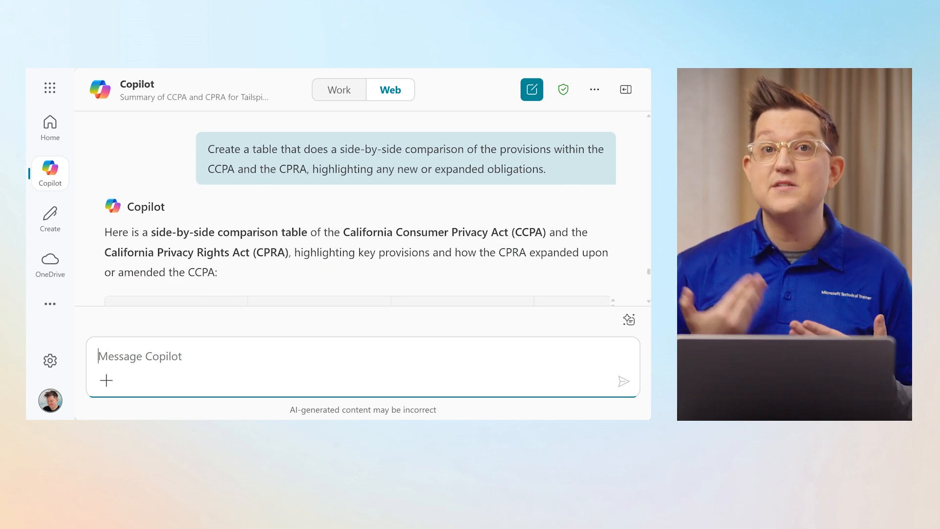
Step: Review the comparison table across its CCPA, CPRA and CPRA Enhancements columns, from Scope to Global Privacy Control and the closing question
{"action": "scroll", "coordinate": [544, 250], "scroll_direction": "down", "scroll_amount": 3}
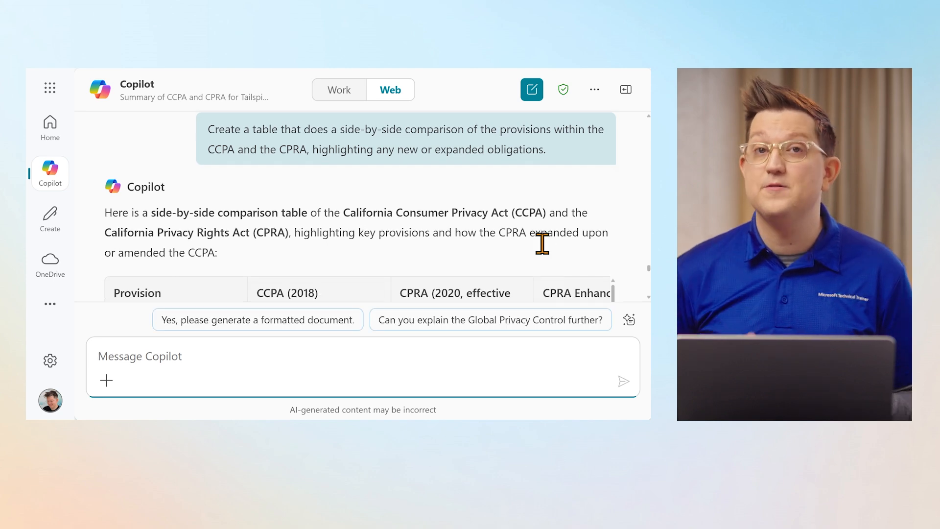
{"action": "scroll", "coordinate": [363, 232], "scroll_direction": "down", "scroll_amount": 1}
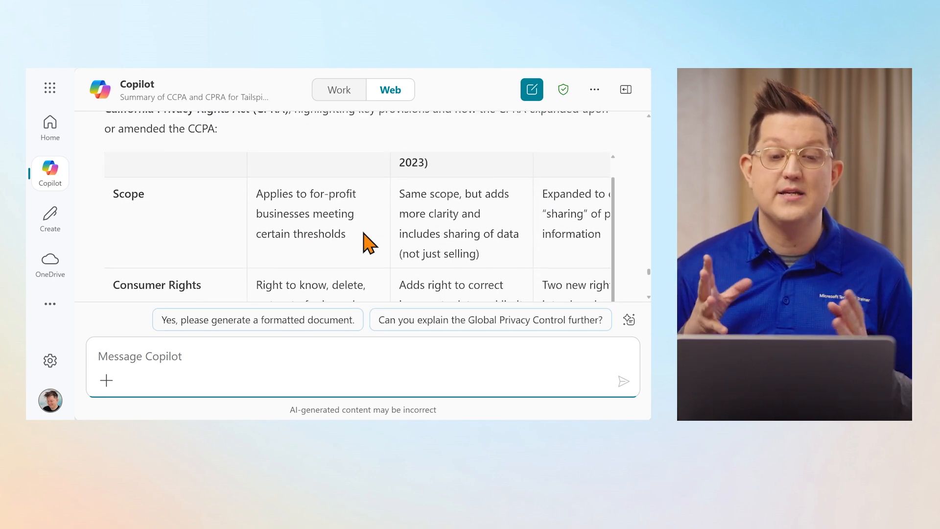
{"action": "scroll", "coordinate": [364, 231], "scroll_direction": "up", "scroll_amount": 1}
{"action": "scroll", "coordinate": [495, 193], "scroll_direction": "right", "scroll_amount": 3}
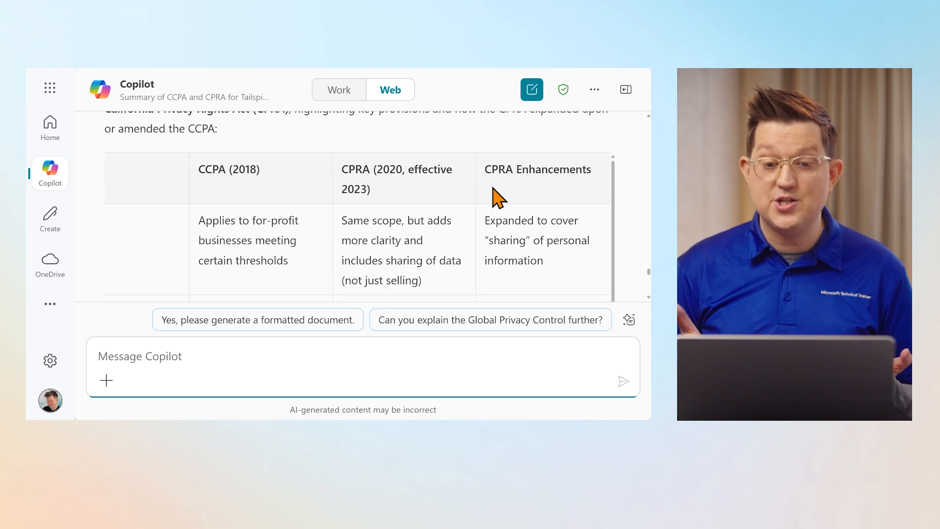
{"action": "scroll", "coordinate": [494, 191], "scroll_direction": "left", "scroll_amount": 3}
{"action": "scroll", "coordinate": [495, 193], "scroll_direction": "down", "scroll_amount": 10}
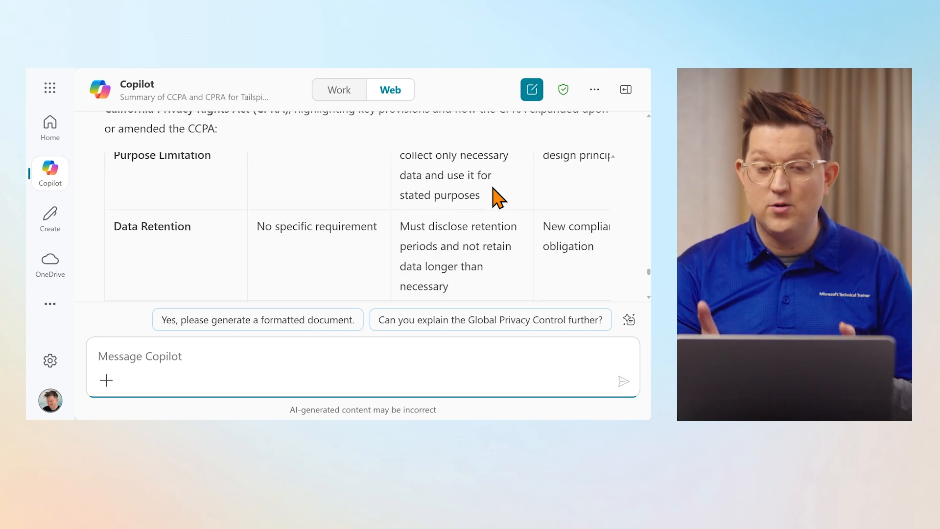
{"action": "scroll", "coordinate": [495, 193], "scroll_direction": "down", "scroll_amount": 10}
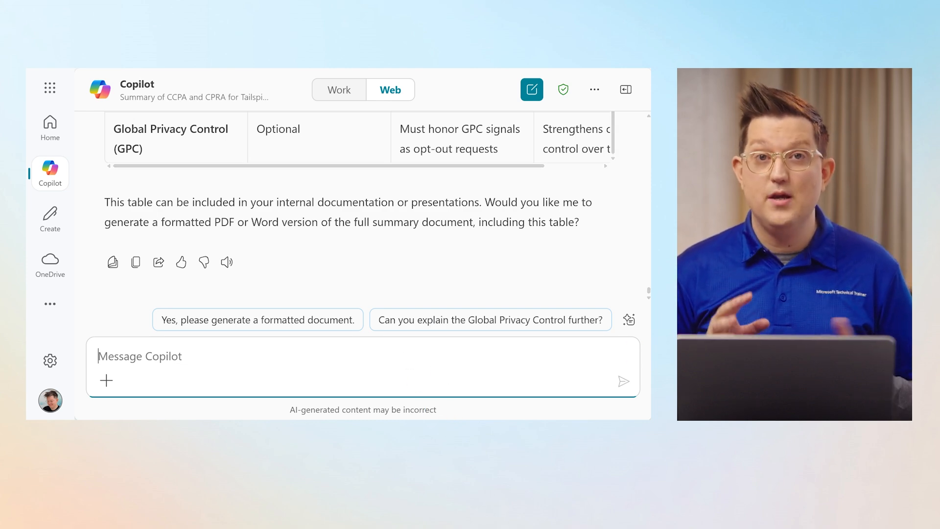
Step: Submit a prompt to combine all synthesised information into a single downloadable document that includes the comparison table
{"action": "type", "text": "Can you "}
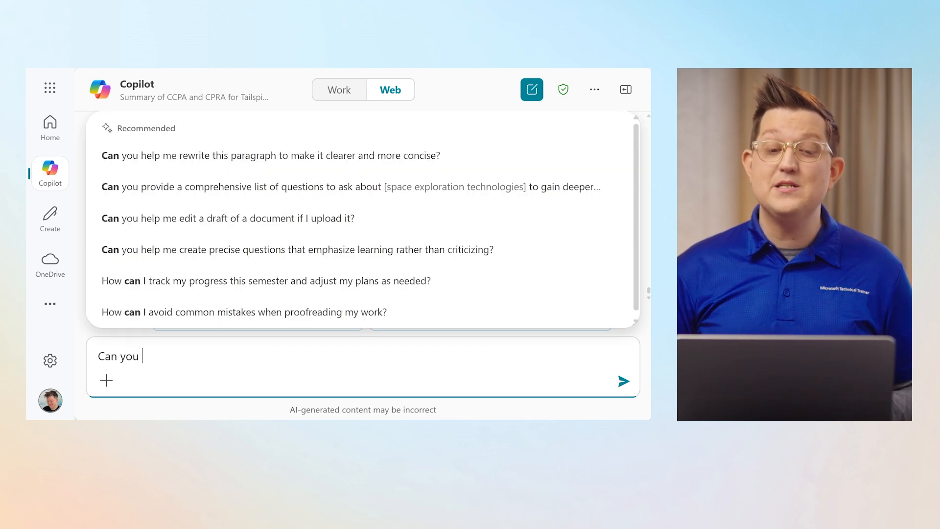
{"action": "type", "text": "finally combine"}
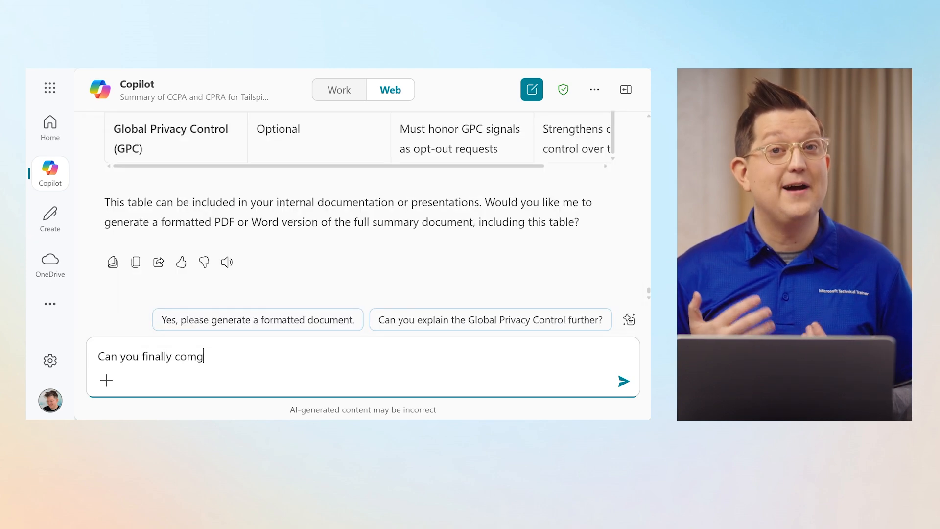
{"action": "type", "text": " all syn"}
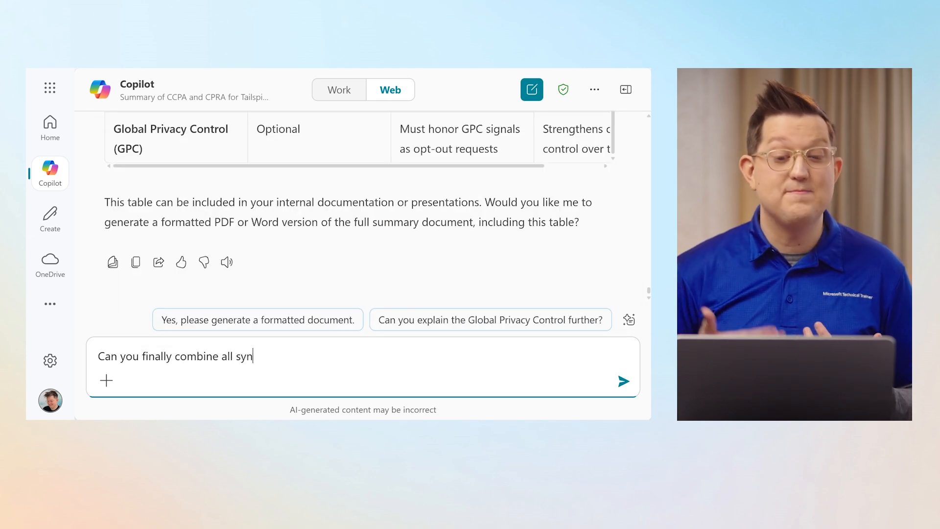
{"action": "type", "text": "thesised inform"}
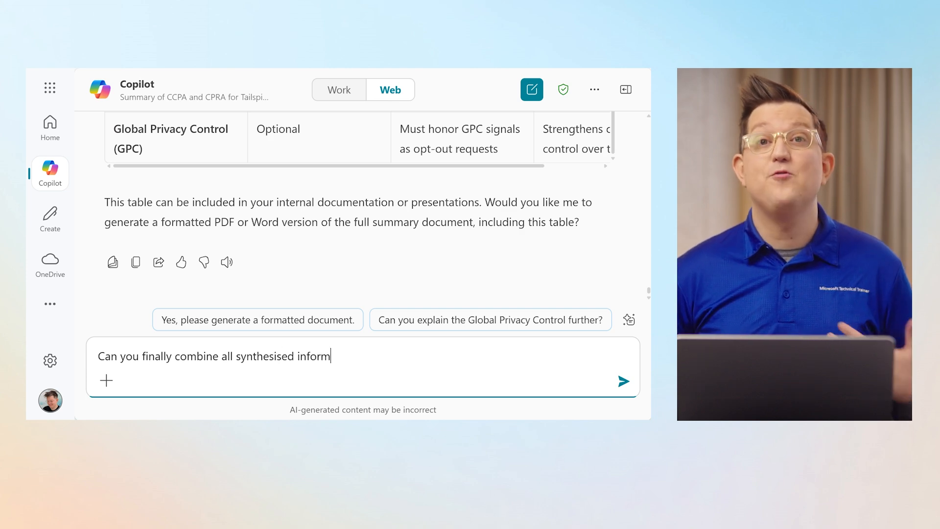
{"action": "type", "text": "ation together into a single doum"}
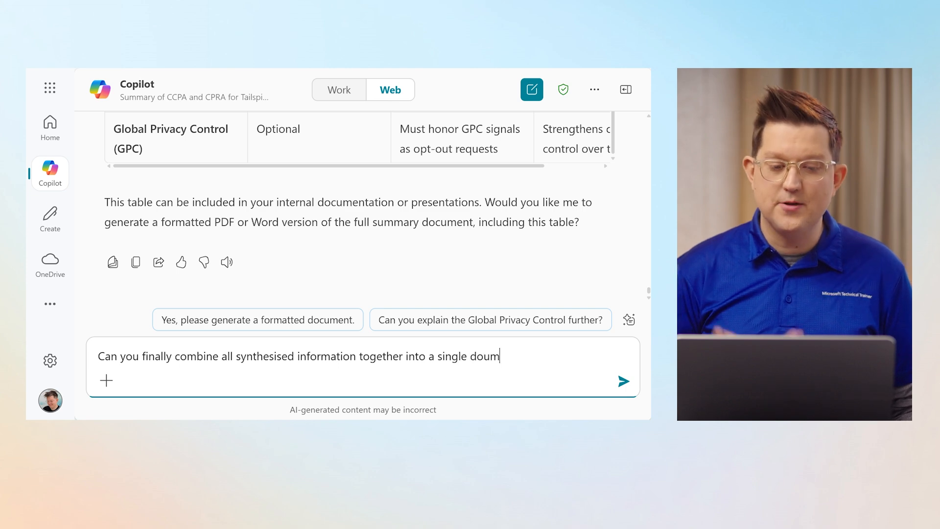
{"action": "key", "text": "BackSpace"}
{"action": "type", "text": "cument "}
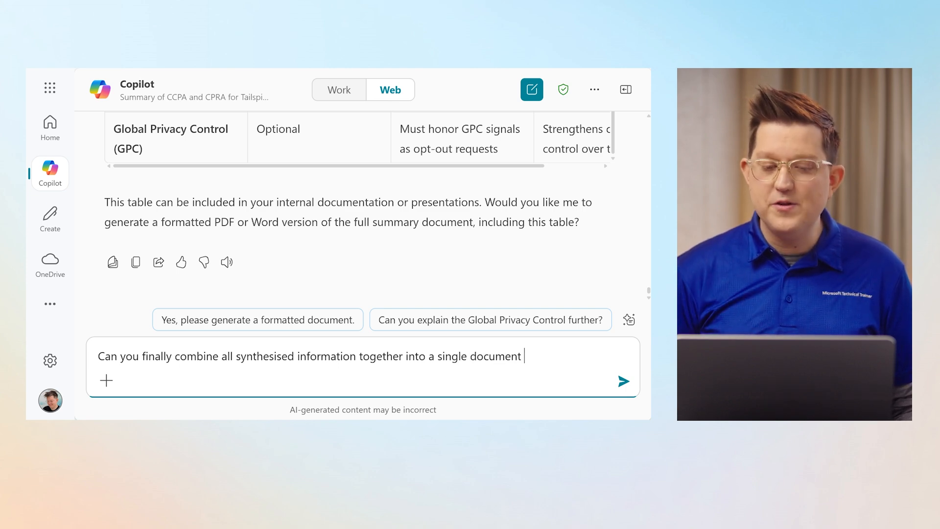
{"action": "type", "text": "that I can downloa"}
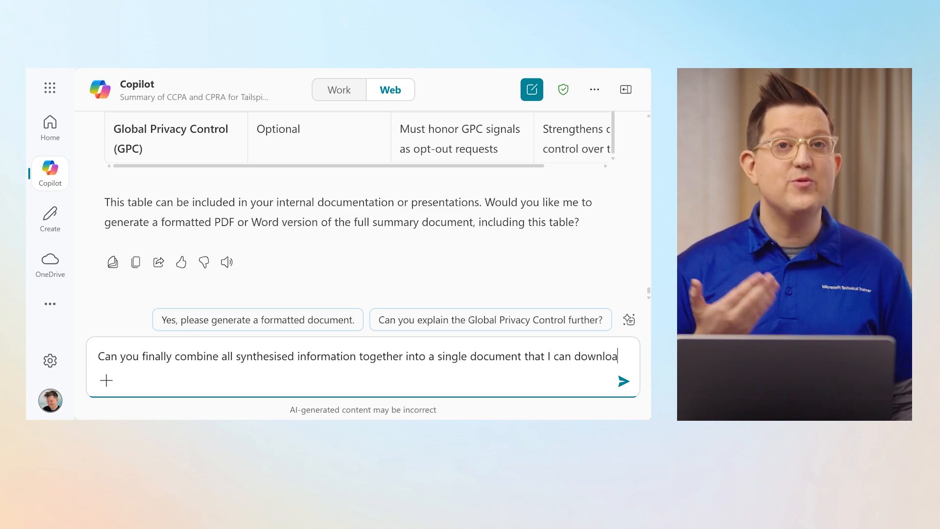
{"action": "type", "text": "d? Please include hte"}
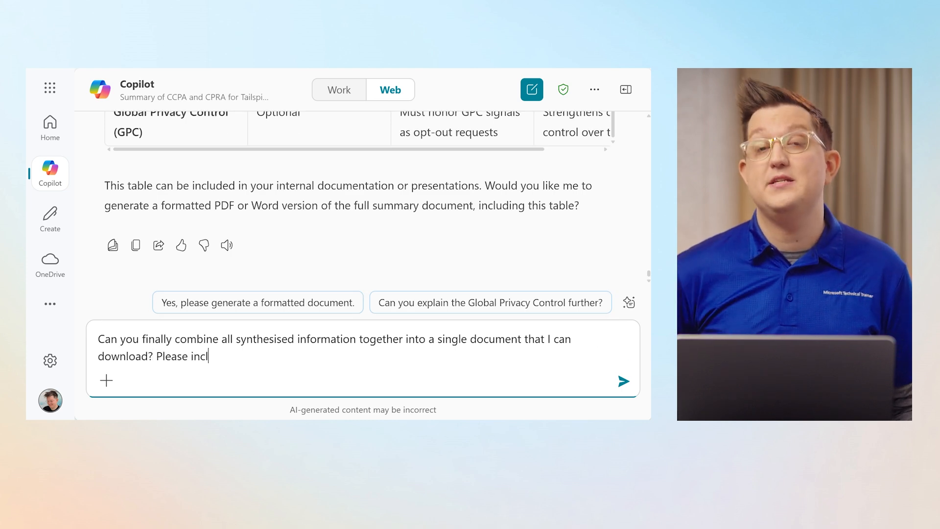
{"action": "key", "text": "BackSpace"}
{"action": "key", "text": "BackSpace"}
{"action": "key", "text": "BackSpace"}
{"action": "key", "text": "BackSpace"}
{"action": "type", "text": "the"}
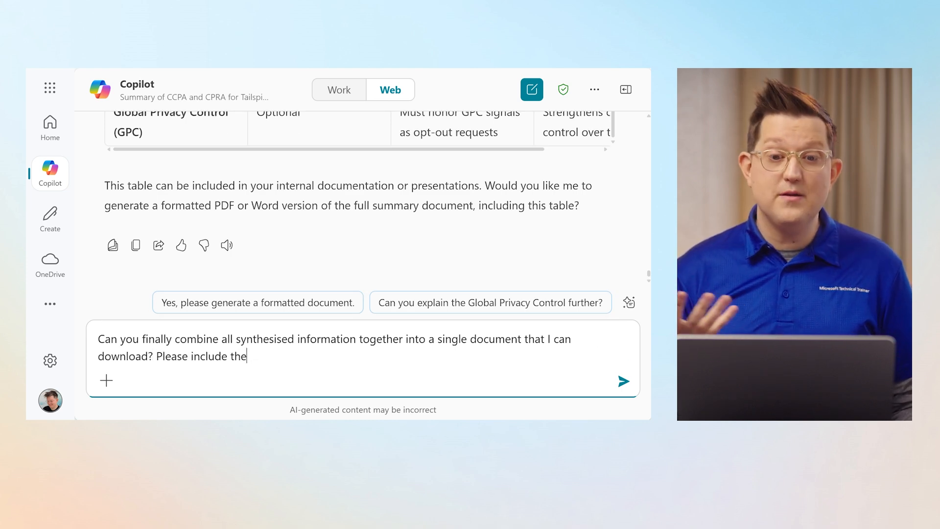
{"action": "type", "text": " comparison "}
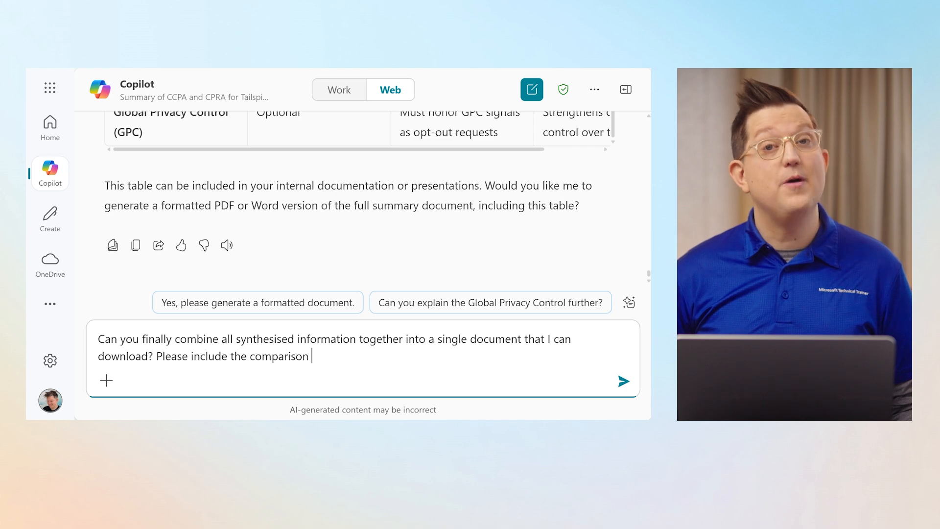
{"action": "type", "text": "table as well."}
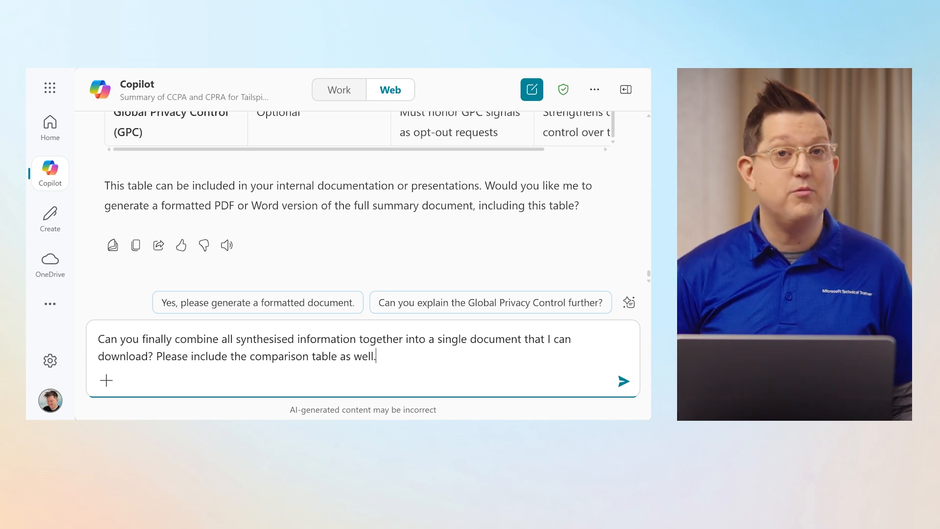
{"action": "key", "text": "Return"}
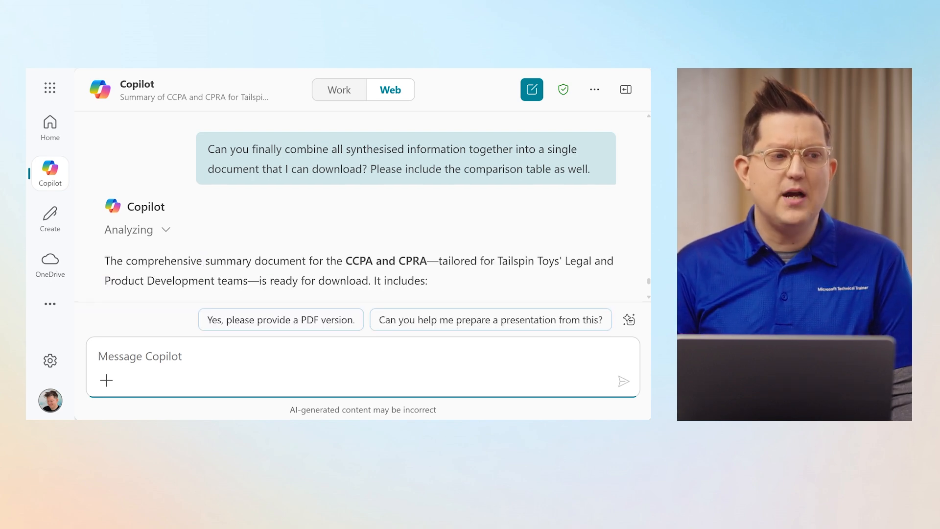
Step: Review the list of contents in the reply and download the CCPA & CPRA Summary Document in Word format
{"action": "scroll", "coordinate": [494, 219], "scroll_direction": "down", "scroll_amount": 2}
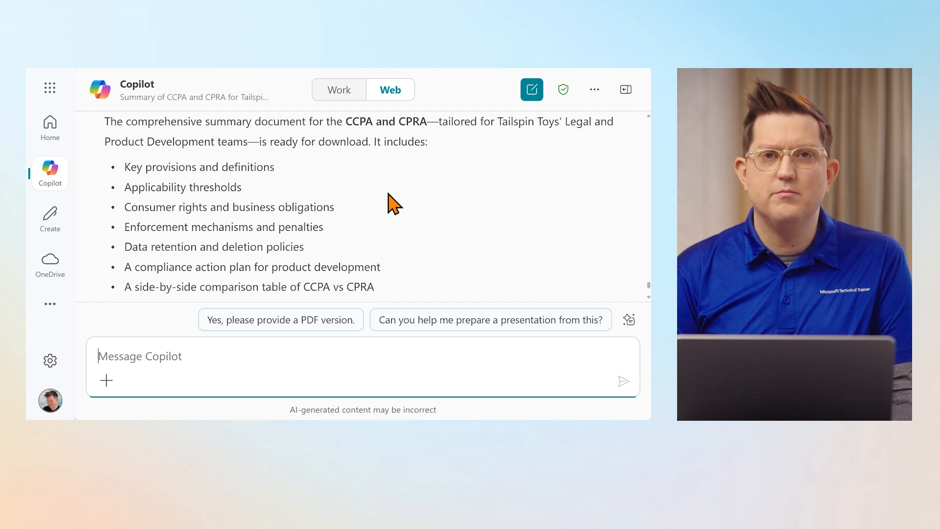
{"action": "scroll", "coordinate": [426, 189], "scroll_direction": "down", "scroll_amount": 1}
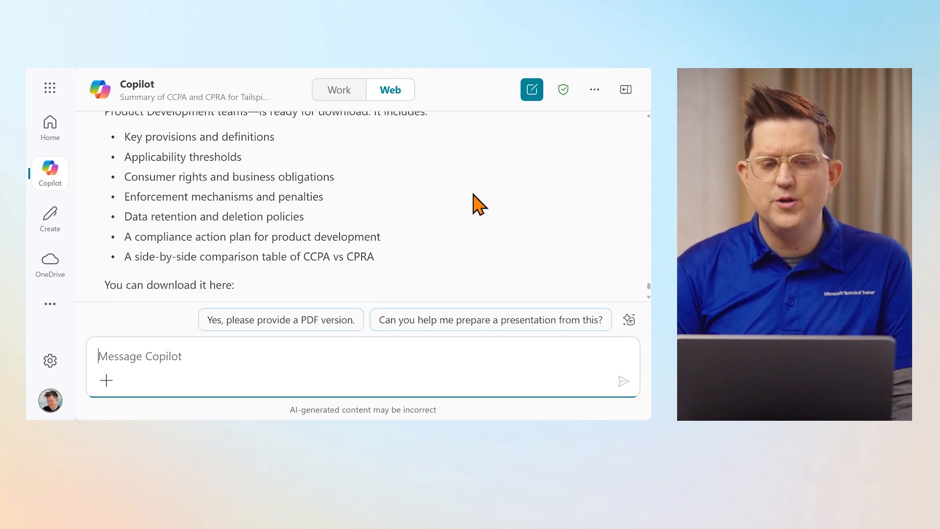
{"action": "scroll", "coordinate": [477, 204], "scroll_direction": "down", "scroll_amount": 3}
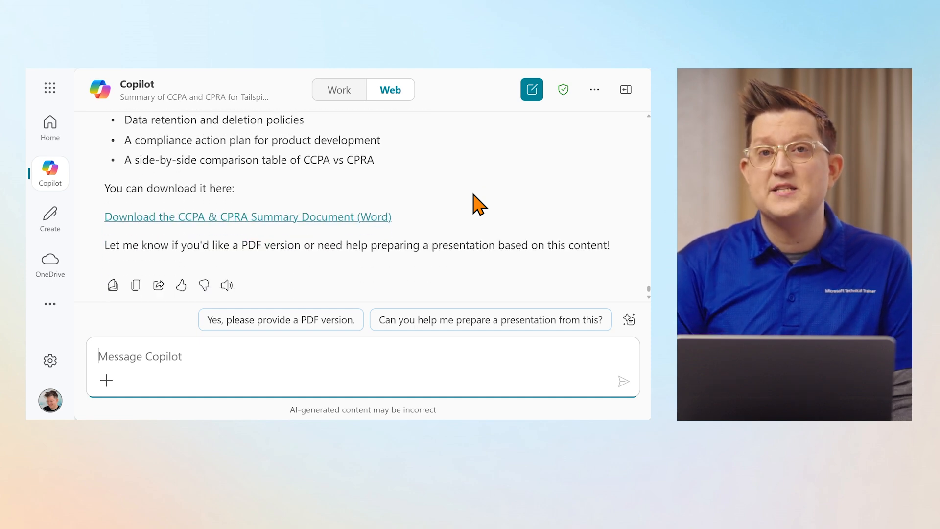
{"action": "left_click", "coordinate": [322, 195]}
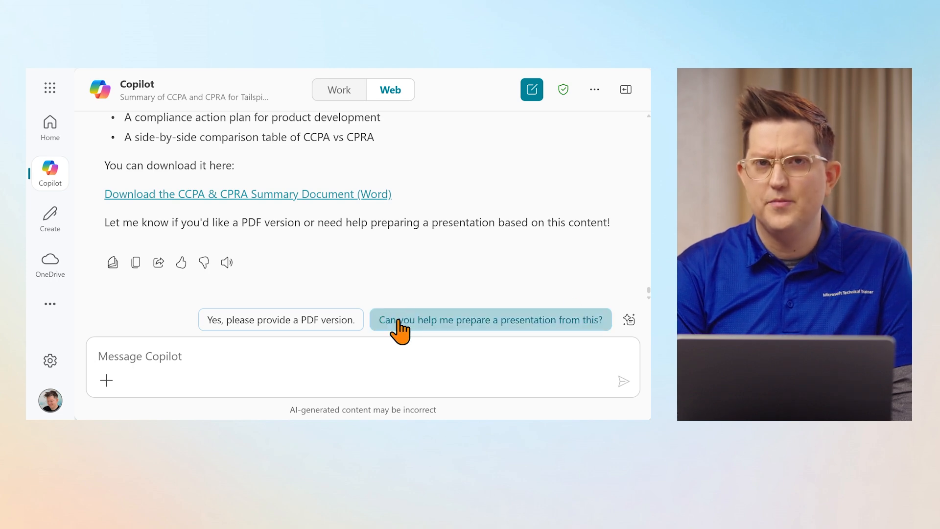
Step: Submit a prompt to outline next steps as a legal brief in plain, accessible language, avoiding legal jargon so non-legal stakeholders understand responsibilities
{"action": "left_click", "coordinate": [363, 351]}
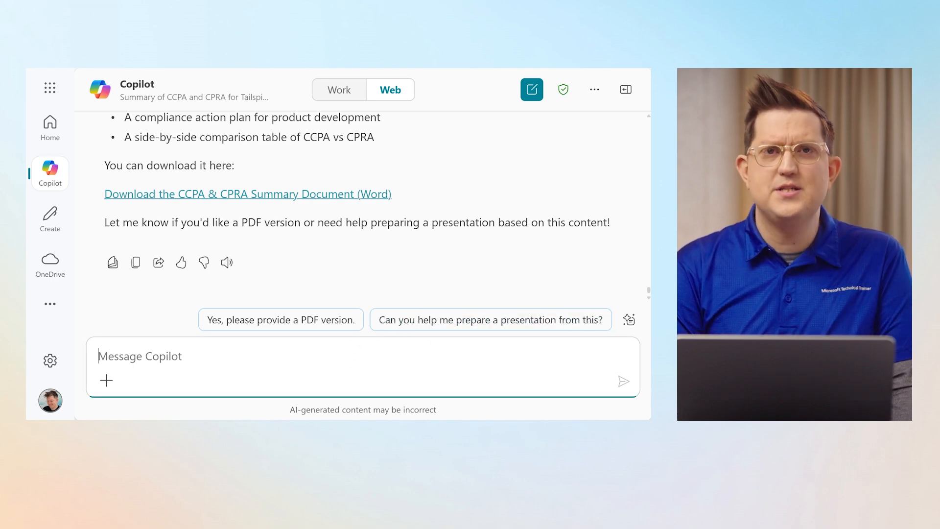
{"action": "type", "text": "Lastly"}
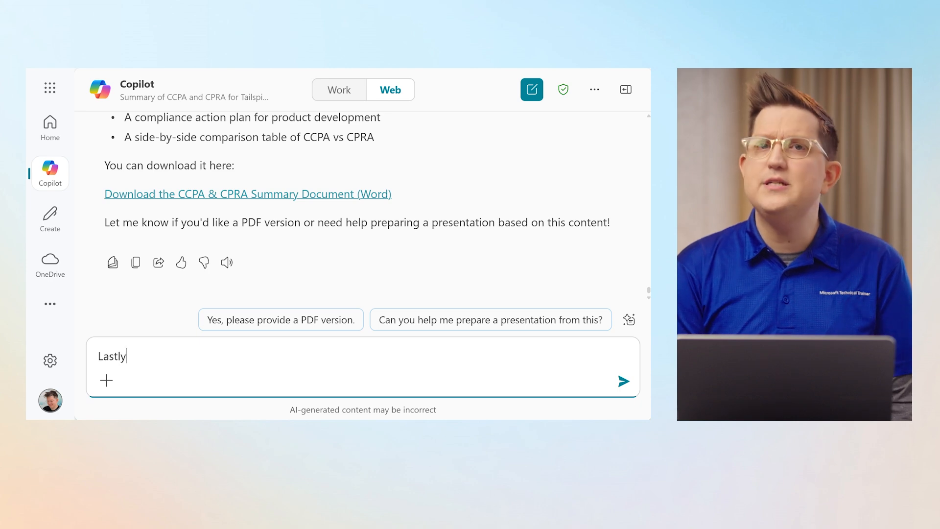
{"action": "type", "text": ", please outlin"}
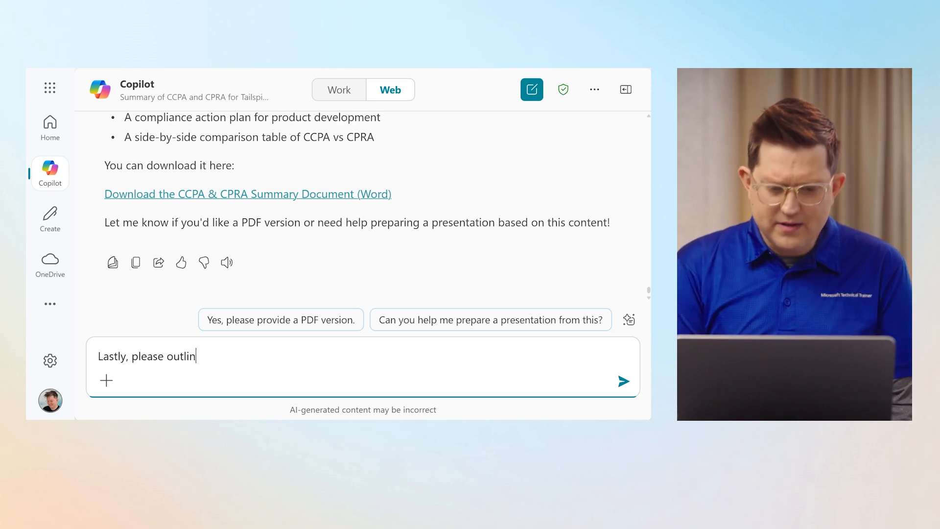
{"action": "type", "text": "e next st"}
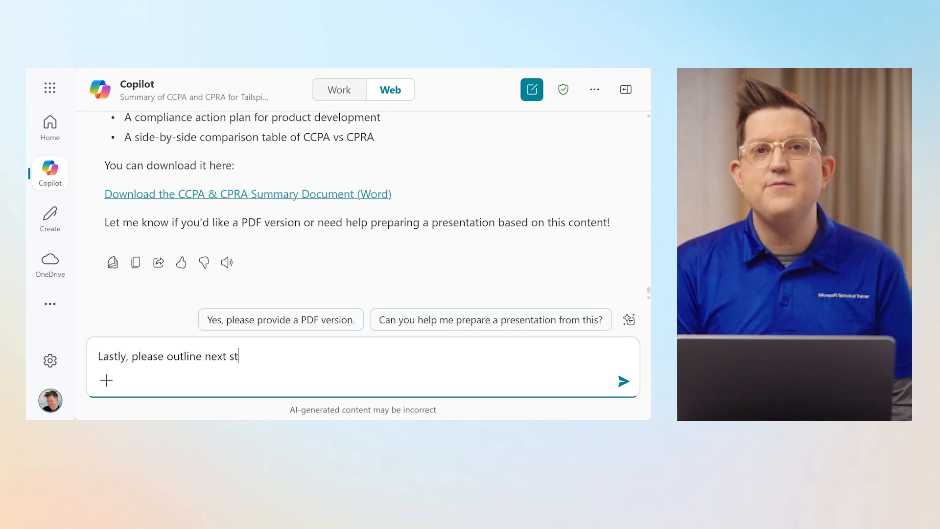
{"action": "type", "text": "eps in the for"}
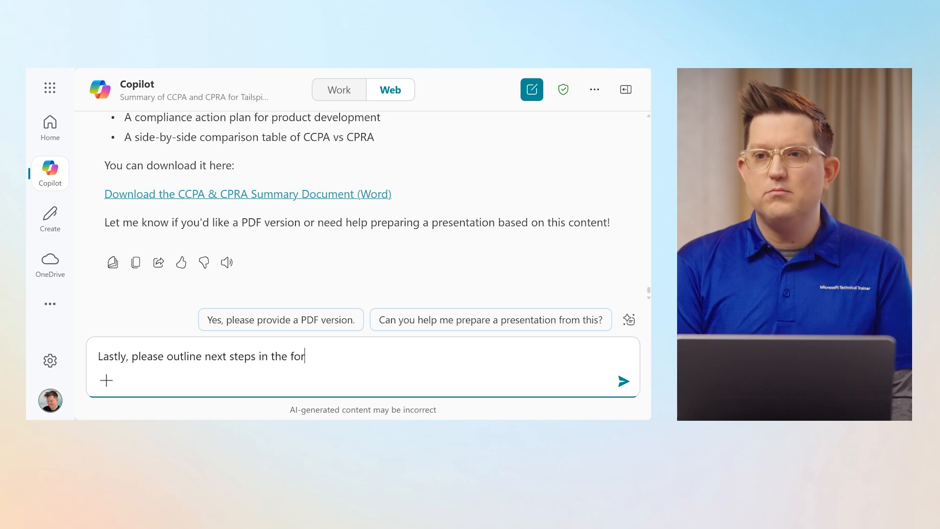
{"action": "type", "text": "m of a legal brief"}
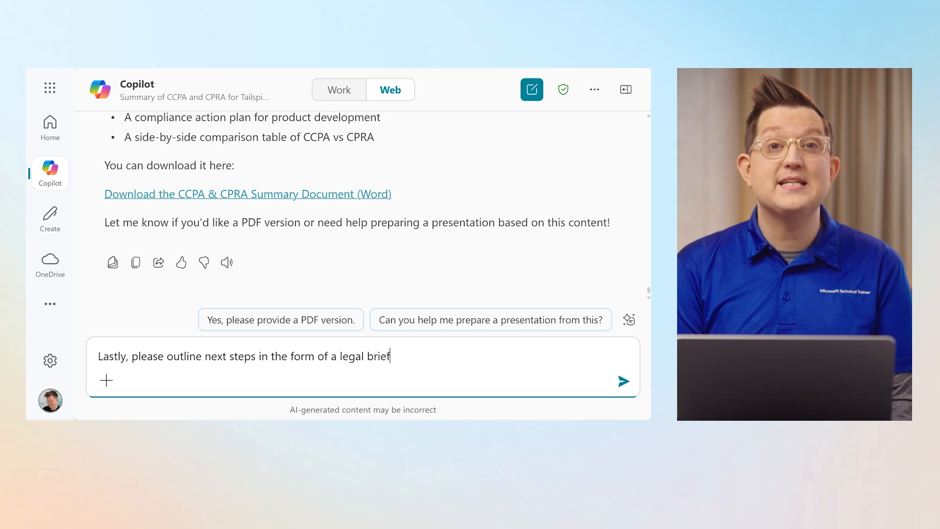
{"action": "type", "text": ". Use pl"}
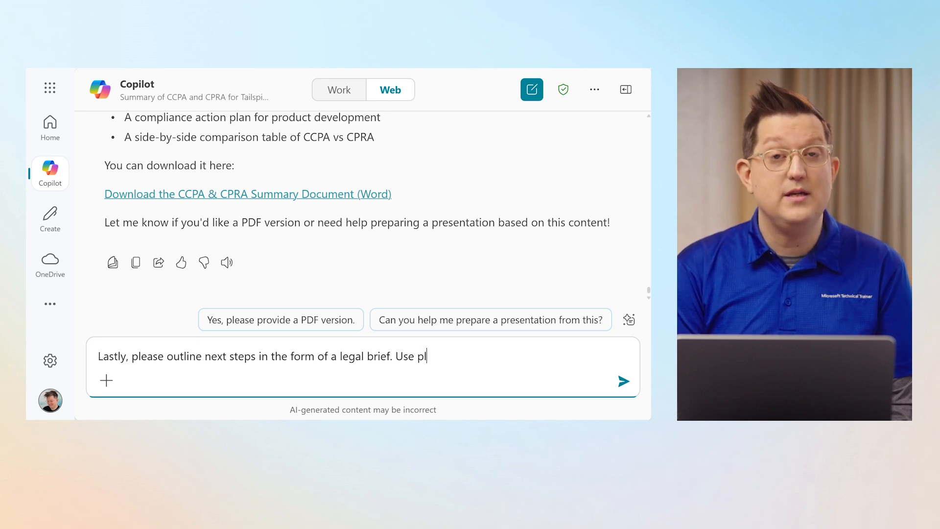
{"action": "type", "text": "ain, accessible "}
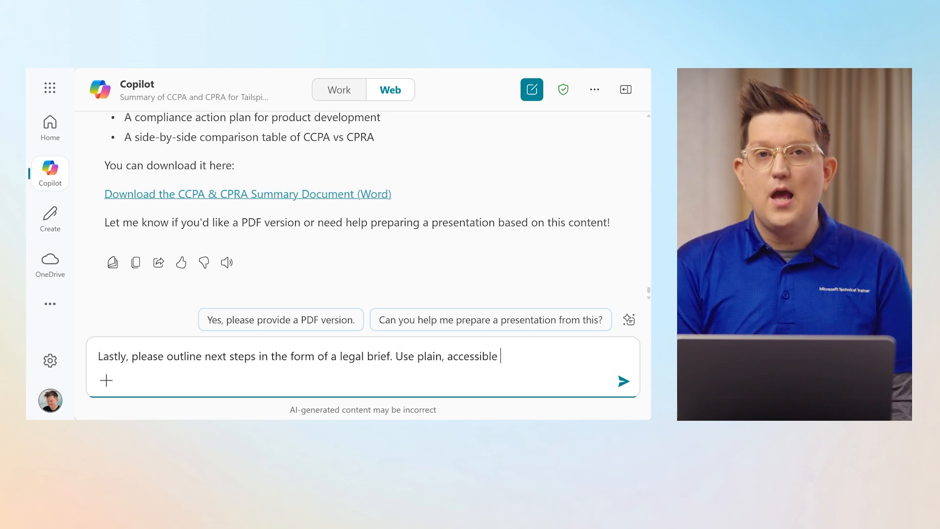
{"action": "type", "text": "language and avo"}
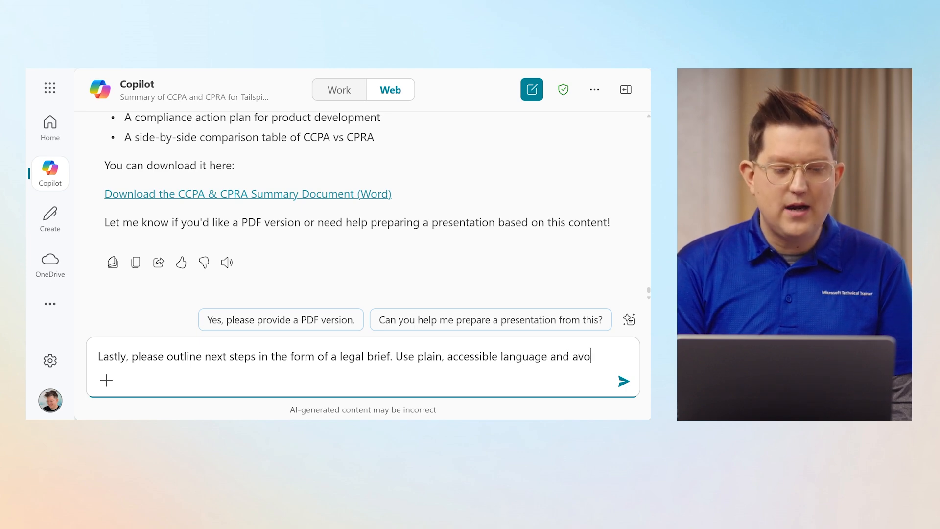
{"action": "type", "text": "id legal jar"}
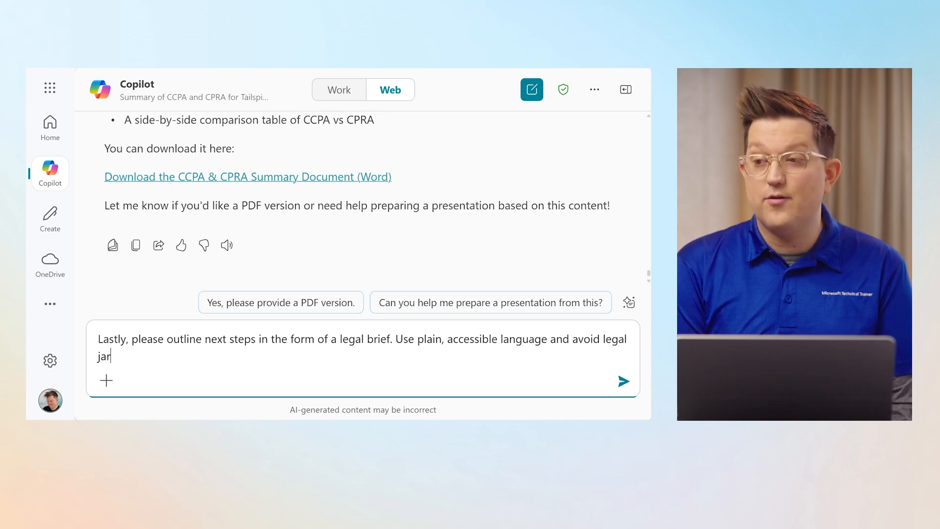
{"action": "type", "text": "gon for non-"}
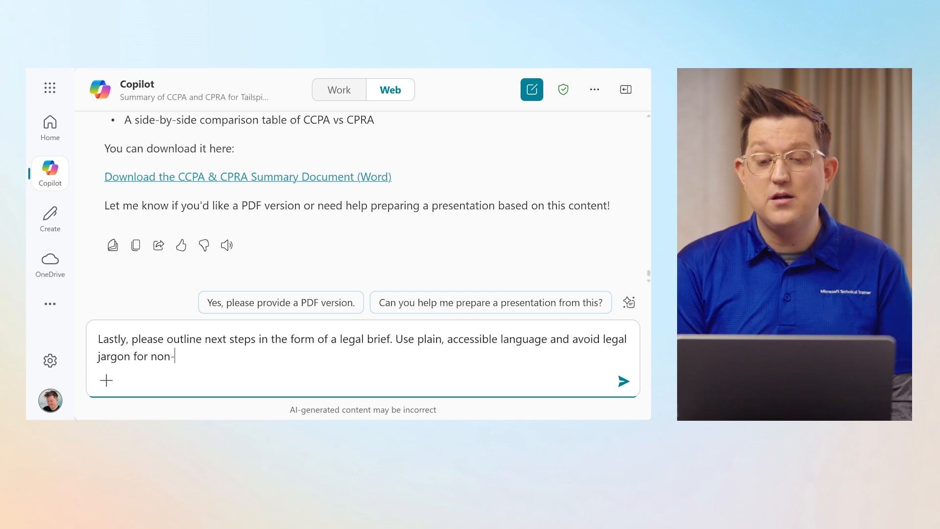
{"action": "type", "text": "legal stakeh"}
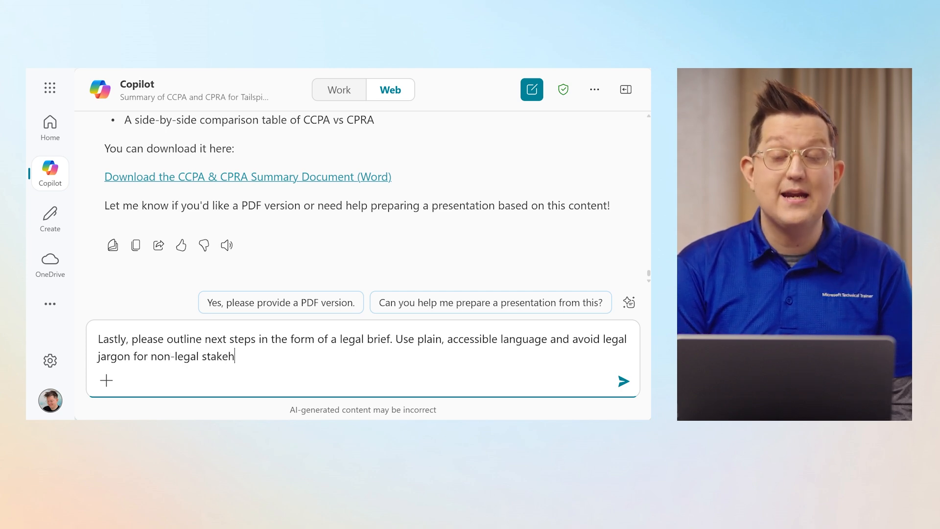
{"action": "type", "text": "olders understanding of rep"}
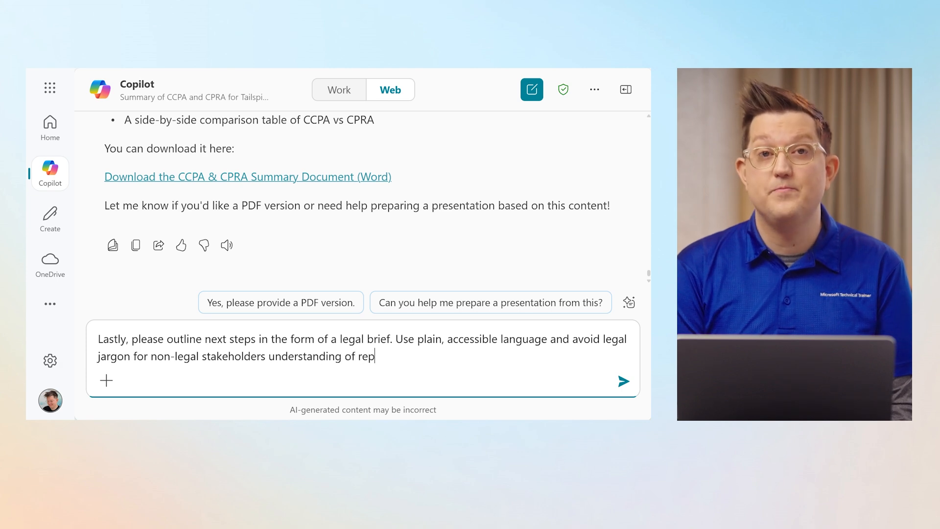
{"action": "key", "text": "BackSpace"}
{"action": "type", "text": "sponsibilities."}
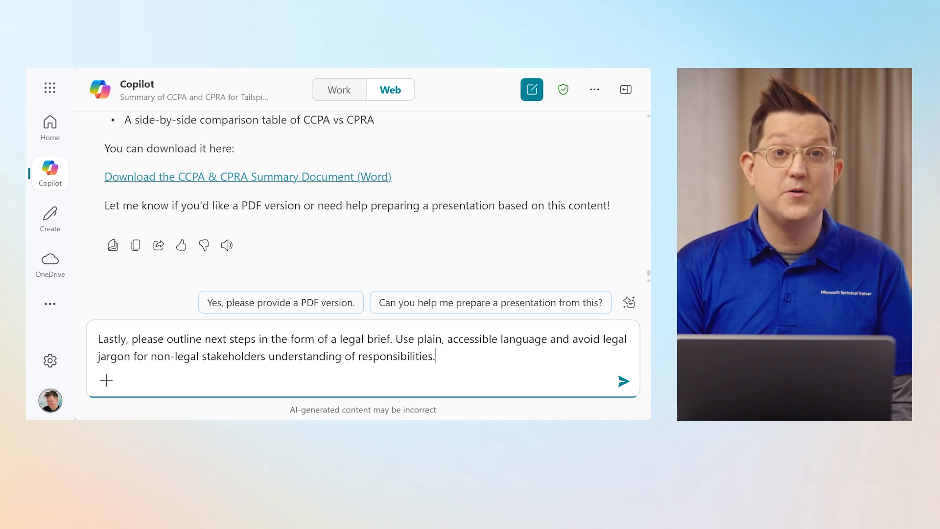
{"action": "key", "text": "Return"}
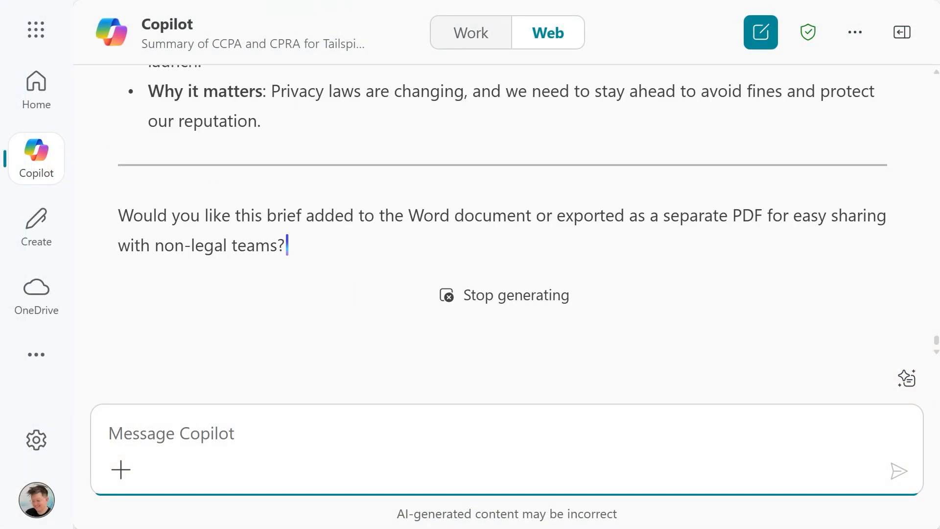
Step: Review the legal brief's action items and reasons, from Monitor and Adjust back to Understand What Data We Collect
{"action": "scroll", "coordinate": [724, 282], "scroll_direction": "up", "scroll_amount": 4}
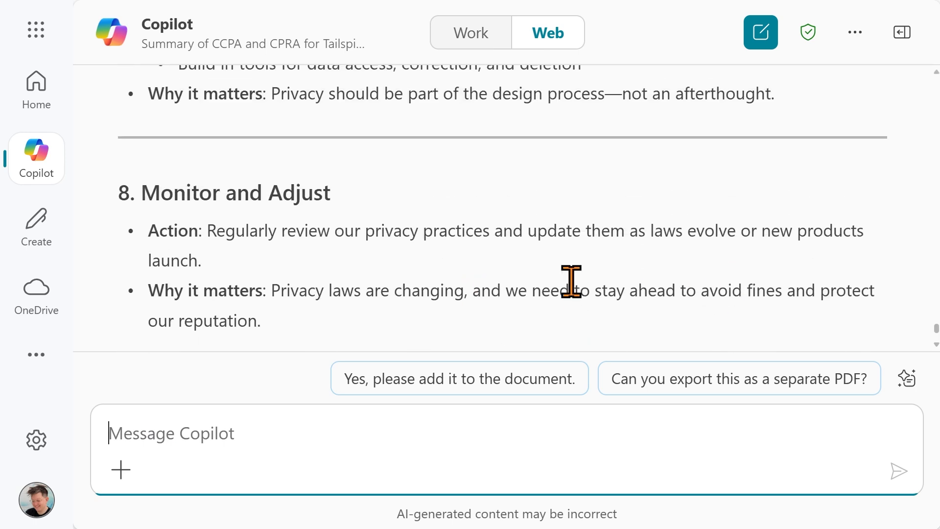
{"action": "scroll", "coordinate": [661, 235], "scroll_direction": "up", "scroll_amount": 4}
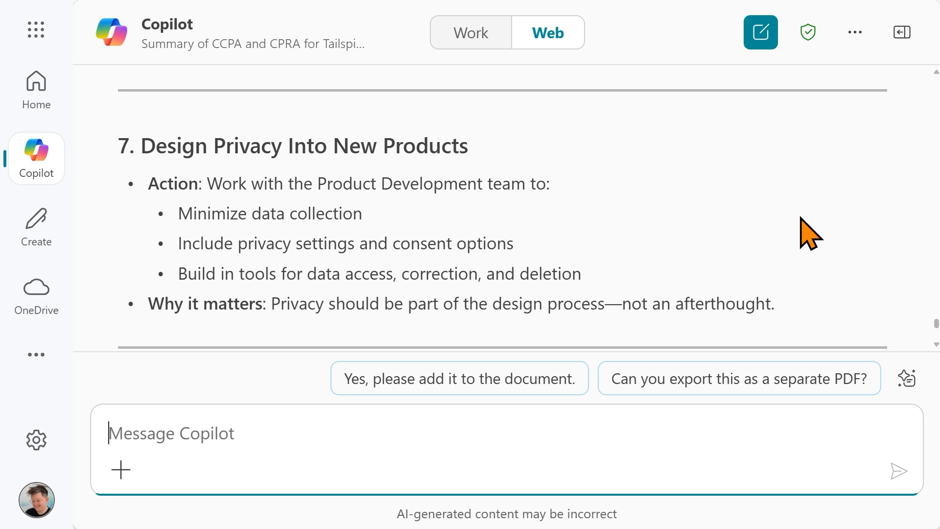
{"action": "scroll", "coordinate": [801, 218], "scroll_direction": "up", "scroll_amount": 4}
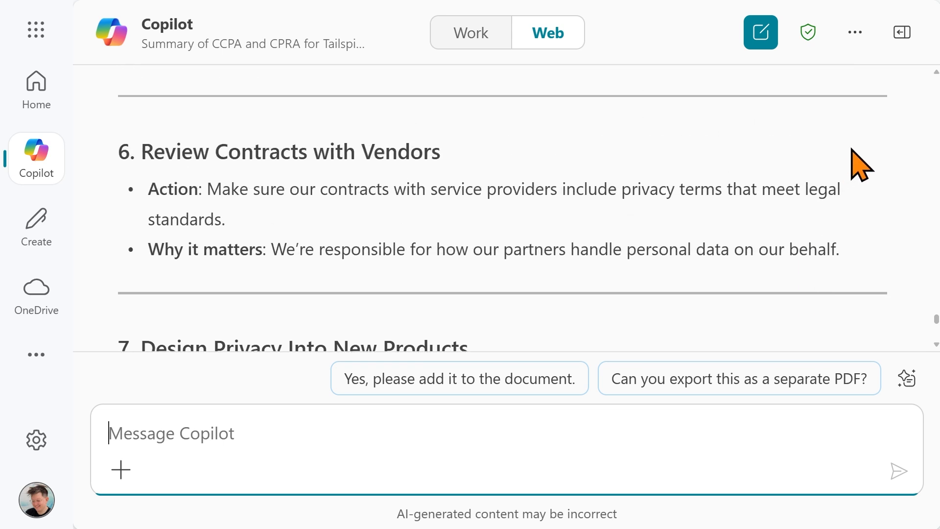
{"action": "scroll", "coordinate": [852, 149], "scroll_direction": "up", "scroll_amount": 4}
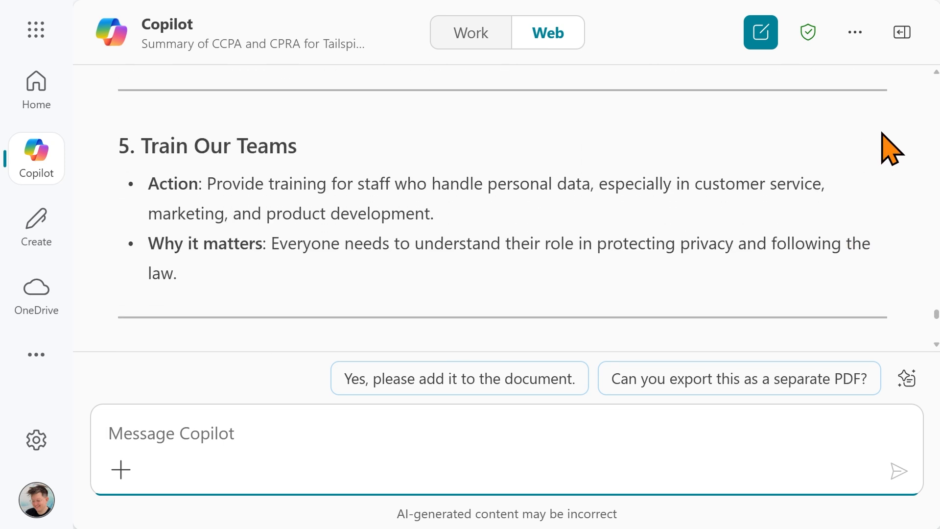
{"action": "scroll", "coordinate": [883, 133], "scroll_direction": "up", "scroll_amount": 4}
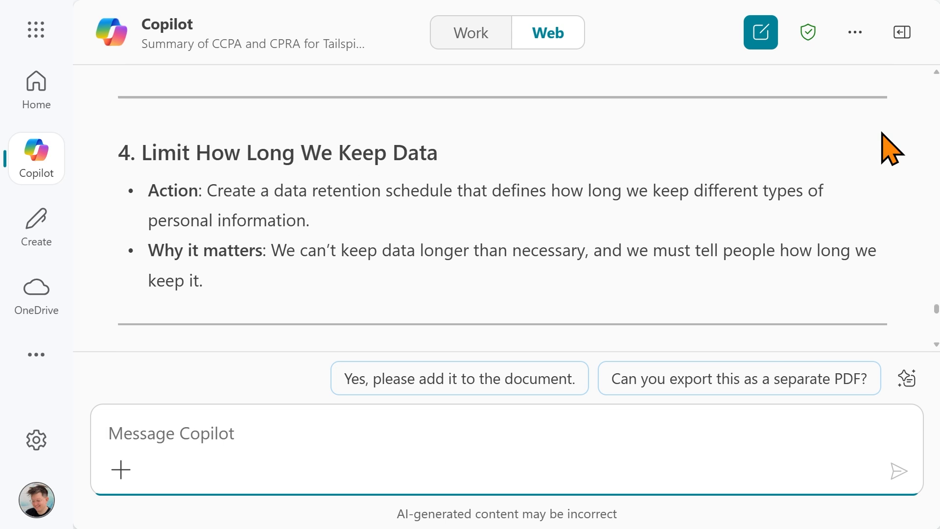
{"action": "scroll", "coordinate": [883, 133], "scroll_direction": "up", "scroll_amount": 4}
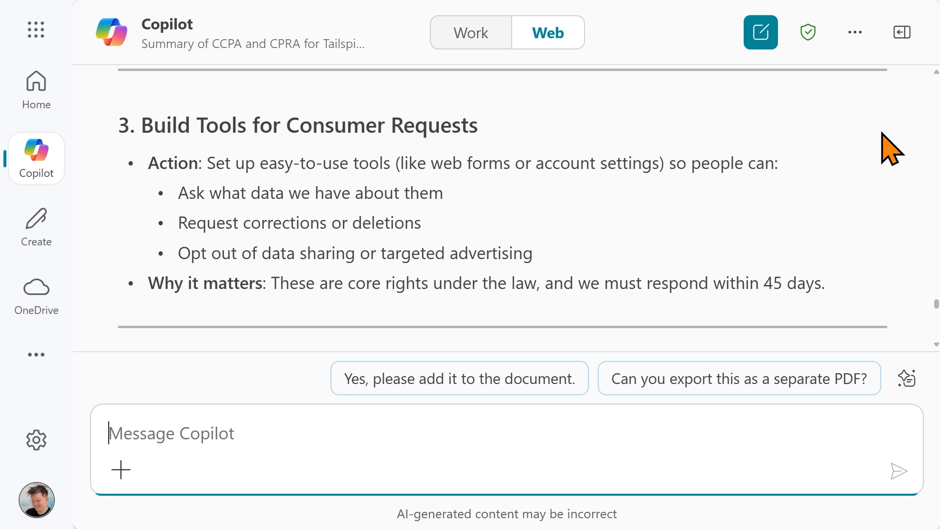
{"action": "scroll", "coordinate": [883, 133], "scroll_direction": "up", "scroll_amount": 5}
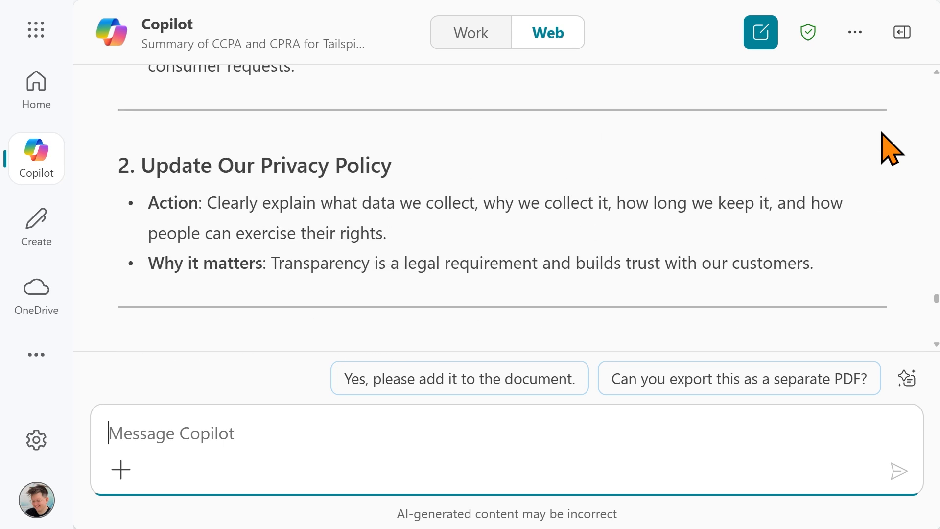
{"action": "scroll", "coordinate": [883, 134], "scroll_direction": "up", "scroll_amount": 4}
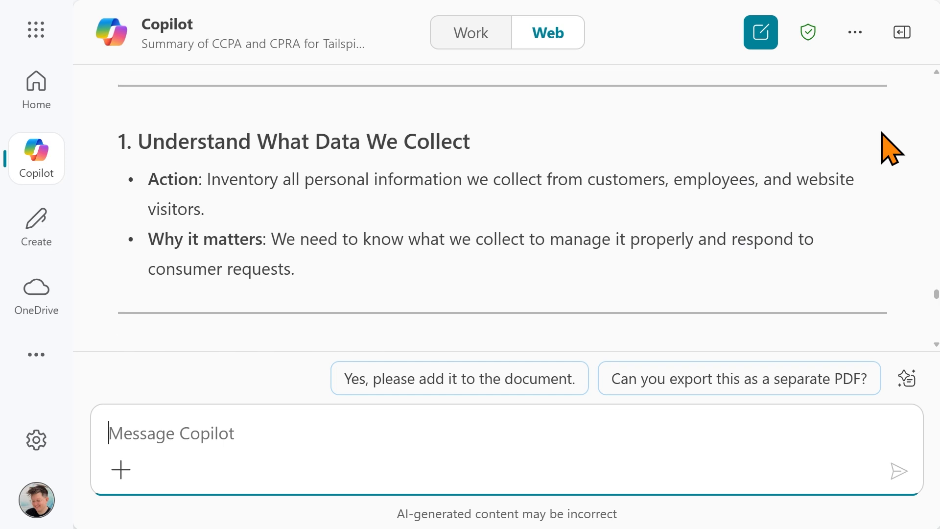
{"action": "scroll", "coordinate": [882, 133], "scroll_direction": "up", "scroll_amount": 4}
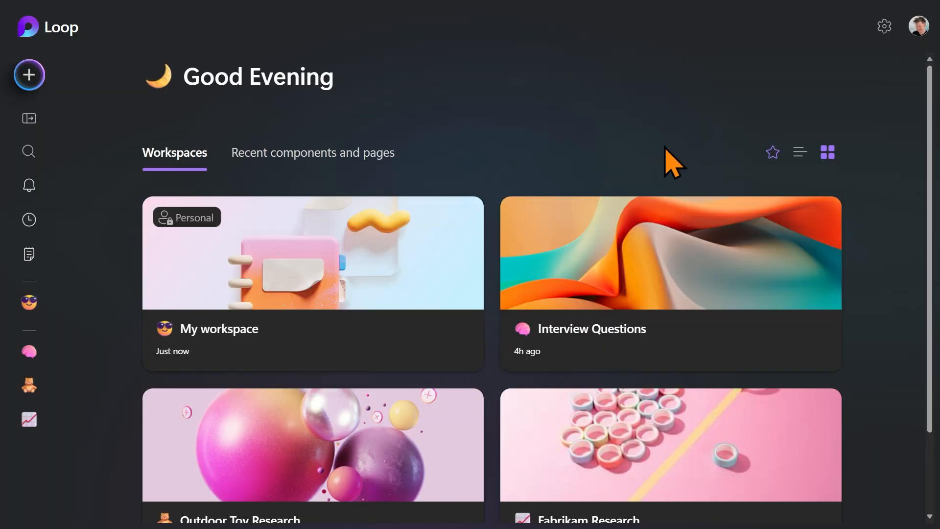
Step: In Microsoft Loop, create a workspace named "AUP Update - Remote Work Guidelines" with the first judge emoji from a "Gavel" search as its icon
{"action": "left_click", "coordinate": [29, 78]}
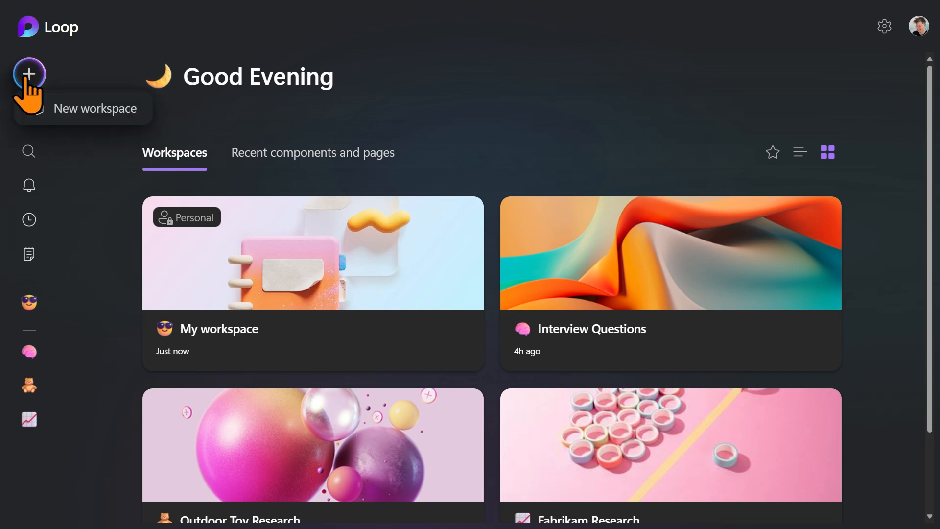
{"action": "left_click", "coordinate": [74, 107]}
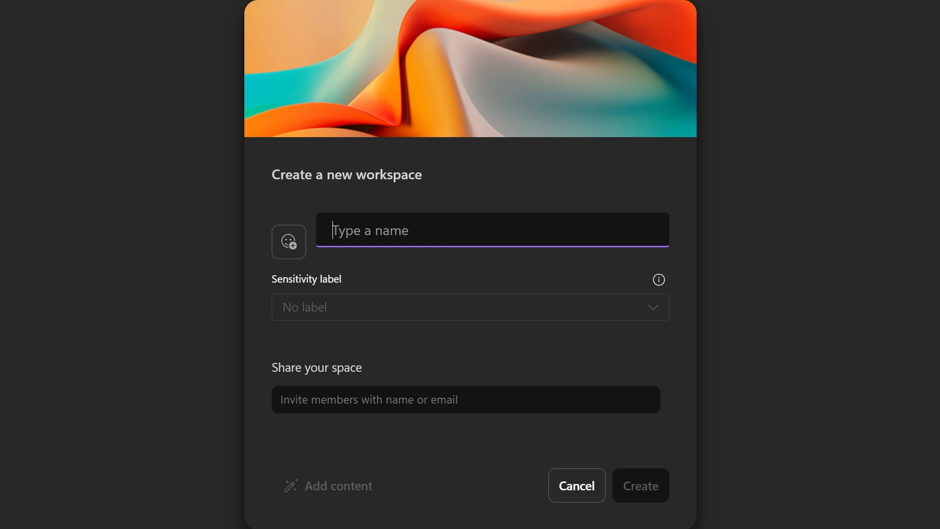
{"action": "type", "text": "AUP"}
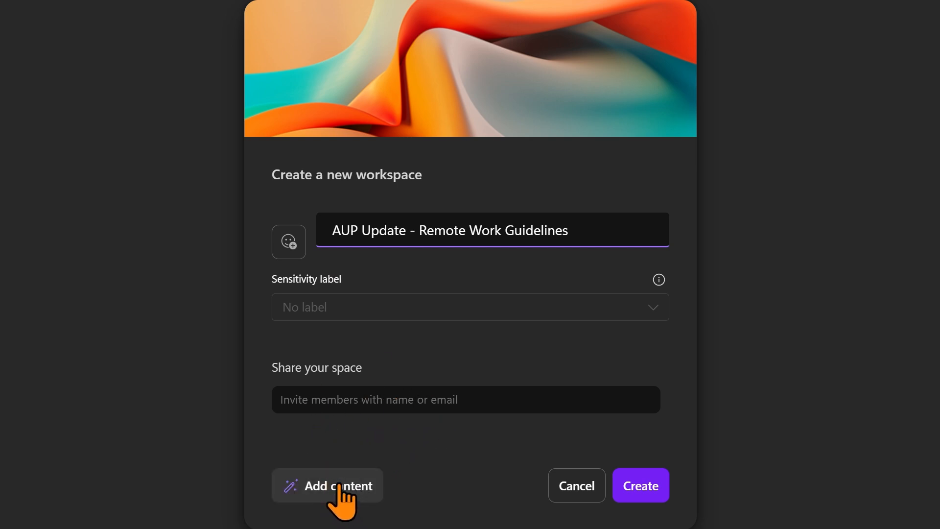
{"action": "left_click", "coordinate": [289, 242]}
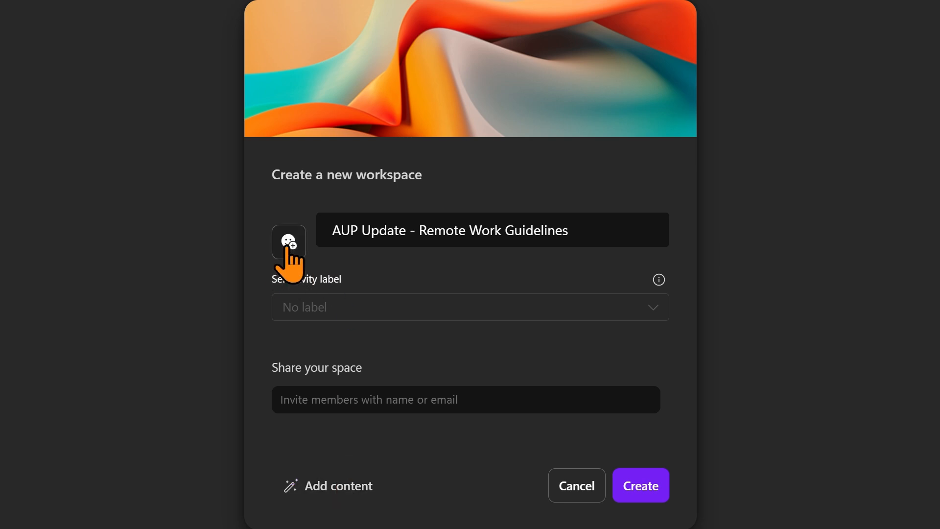
{"action": "type", "text": "Gavel"}
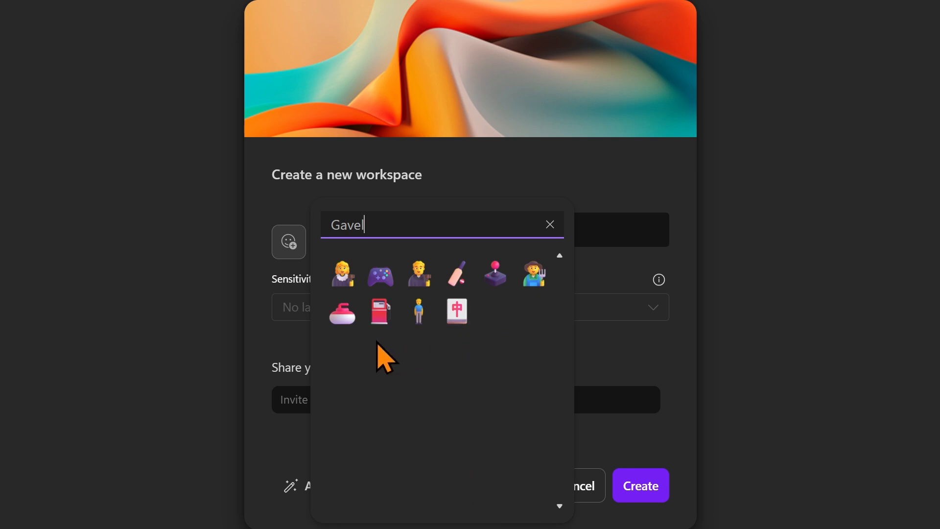
{"action": "left_click", "coordinate": [342, 273]}
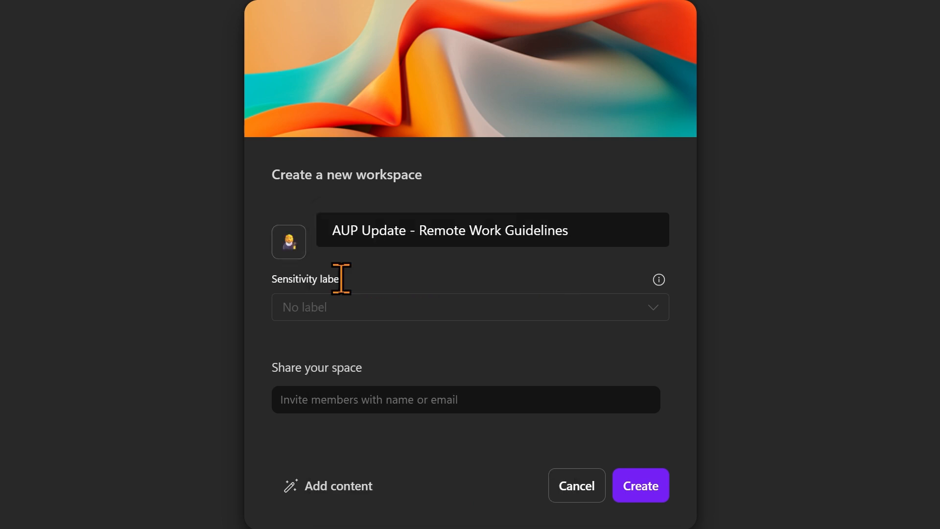
{"action": "left_click", "coordinate": [651, 483]}
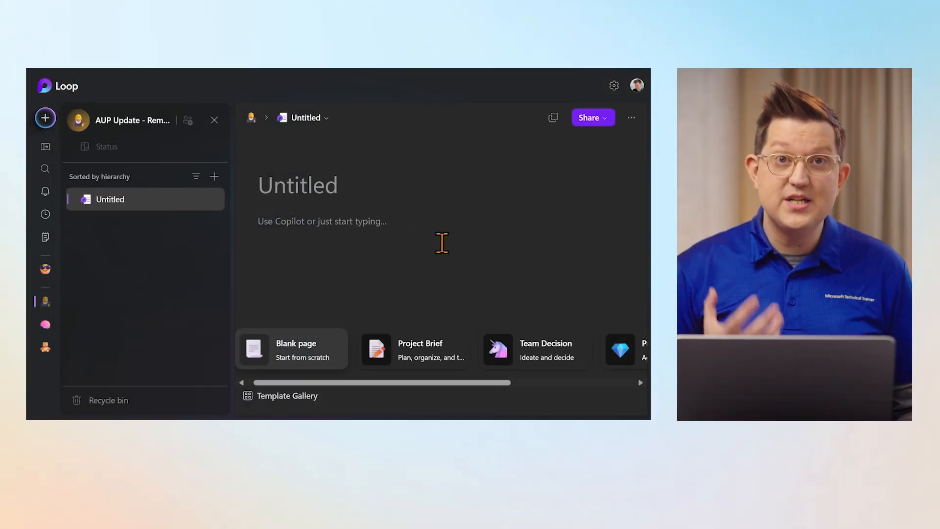
Step: Title the new workspace's untitled page "Draft Policy Section"
{"action": "left_click", "coordinate": [339, 186]}
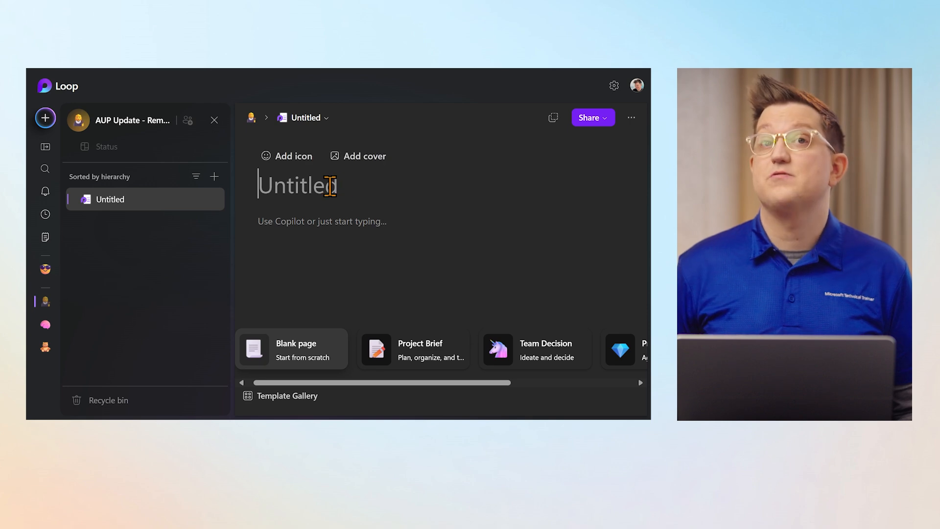
{"action": "type", "text": "Draft "}
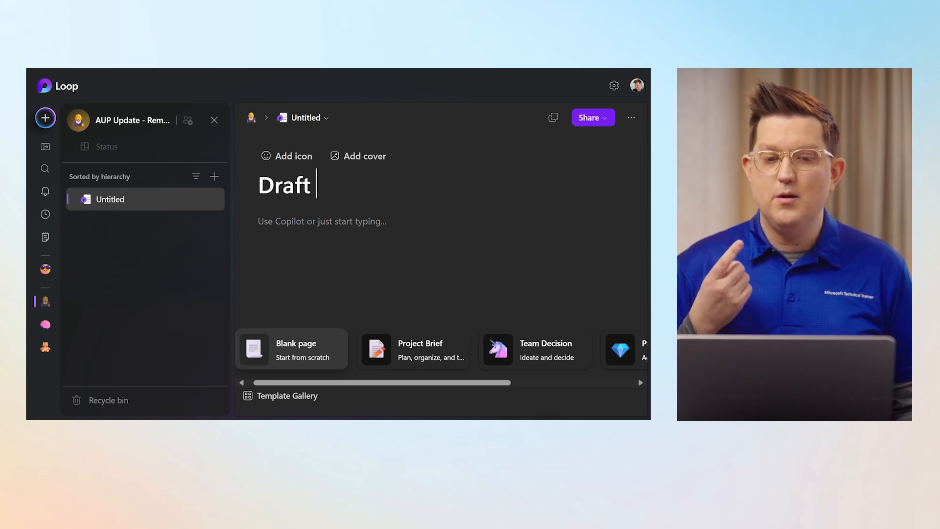
{"action": "type", "text": "Policy Sect"}
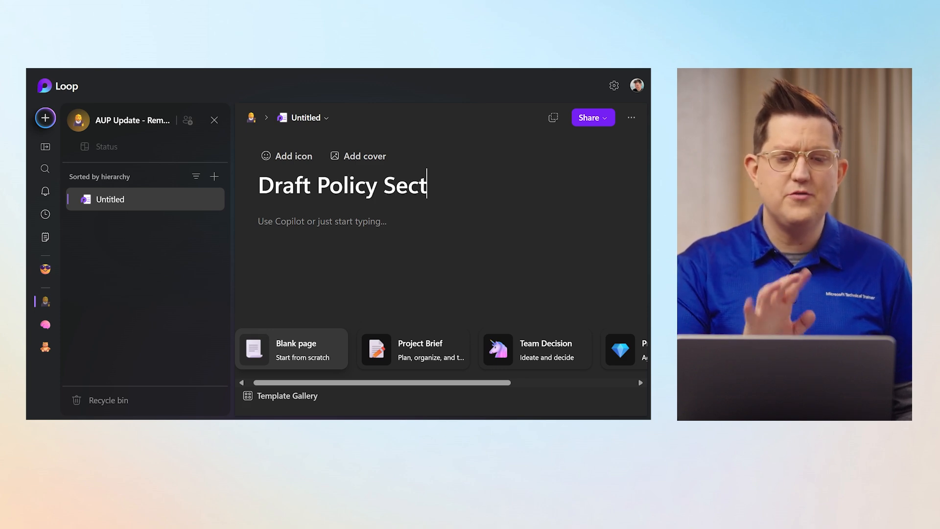
{"action": "type", "text": "ion"}
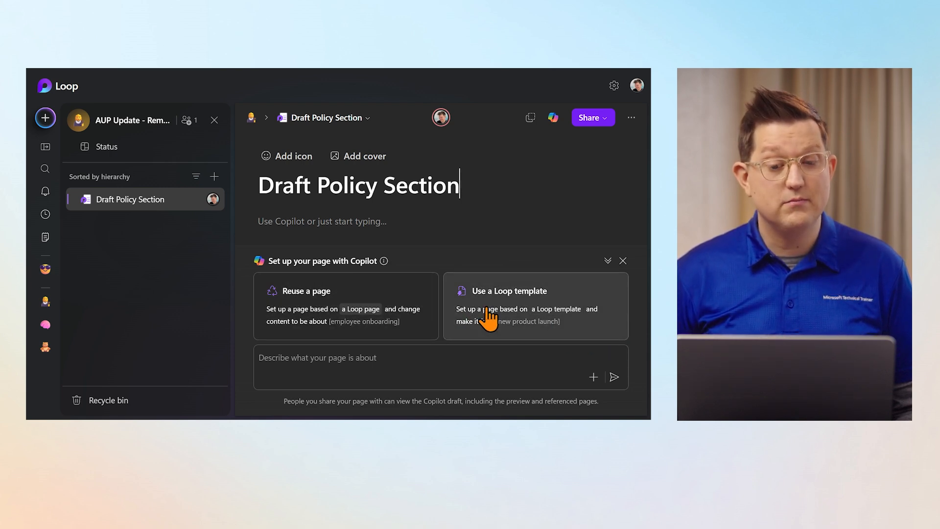
Step: Browse the Loop template gallery for page setup options from Project Brief to Scrum Board, and close it without choosing a template
{"action": "left_click", "coordinate": [514, 324]}
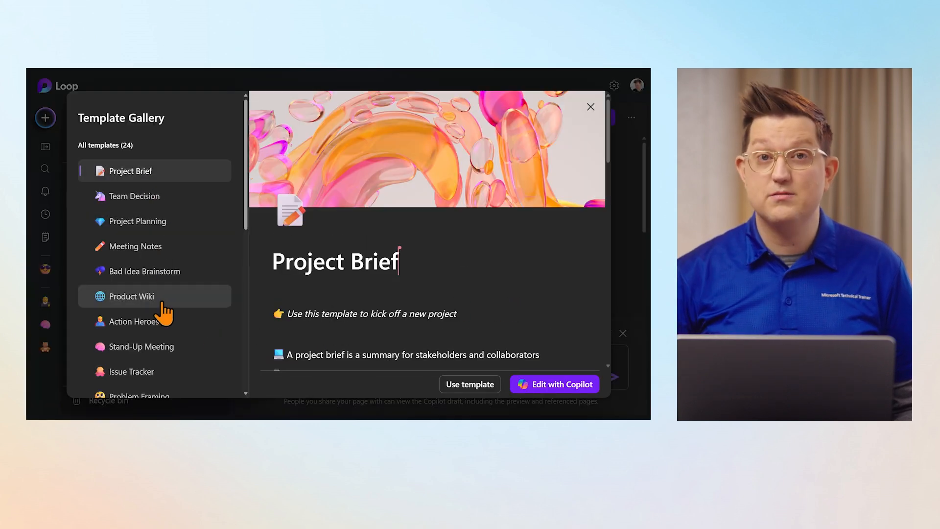
{"action": "scroll", "coordinate": [162, 302], "scroll_direction": "down", "scroll_amount": 3}
{"action": "scroll", "coordinate": [164, 303], "scroll_direction": "down", "scroll_amount": 5}
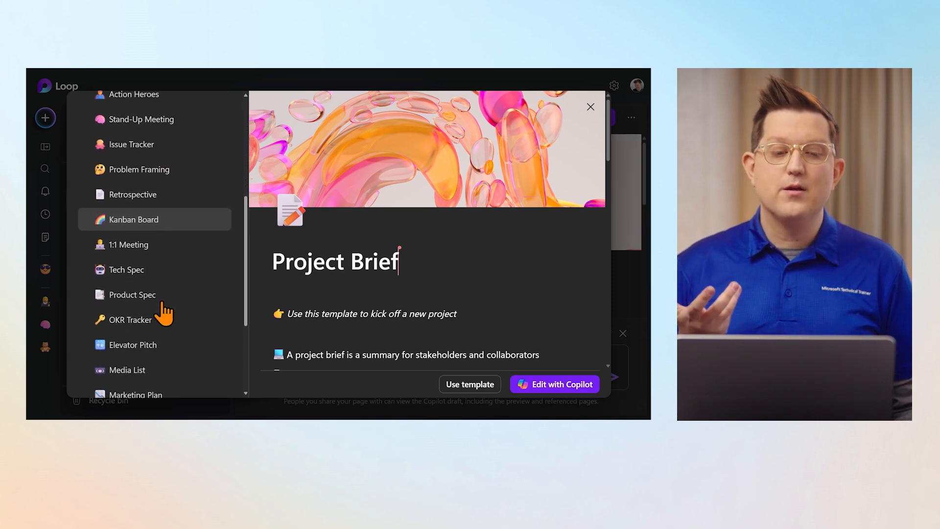
{"action": "scroll", "coordinate": [164, 313], "scroll_direction": "down", "scroll_amount": 2}
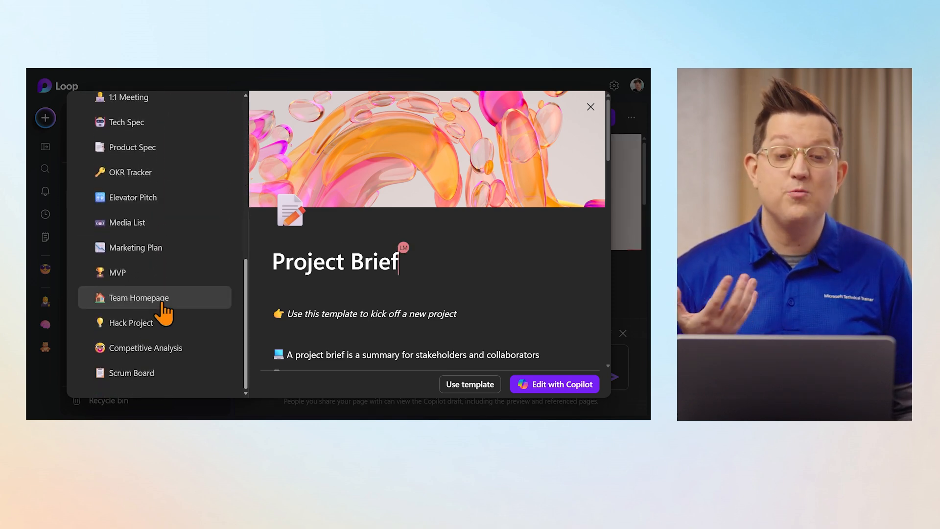
{"action": "scroll", "coordinate": [163, 311], "scroll_direction": "up", "scroll_amount": 4}
{"action": "scroll", "coordinate": [164, 311], "scroll_direction": "up", "scroll_amount": 5}
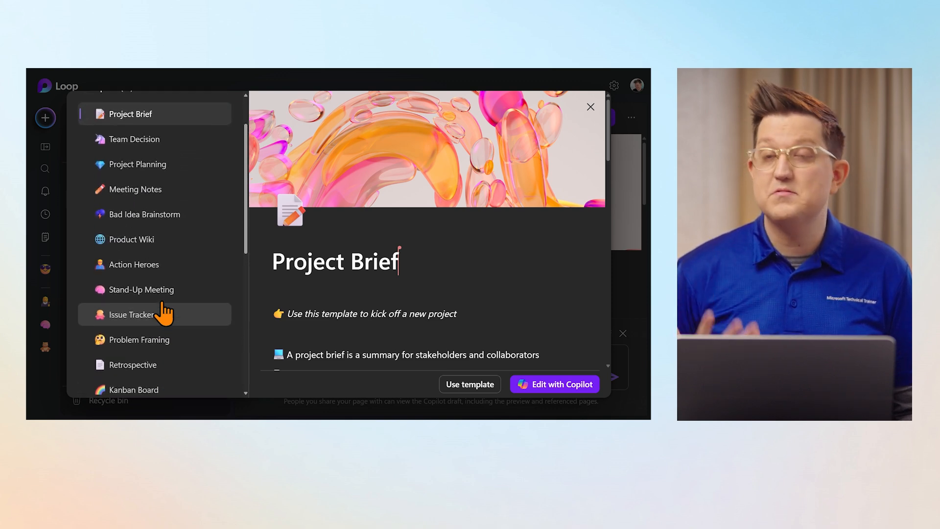
{"action": "scroll", "coordinate": [163, 313], "scroll_direction": "up", "scroll_amount": 2}
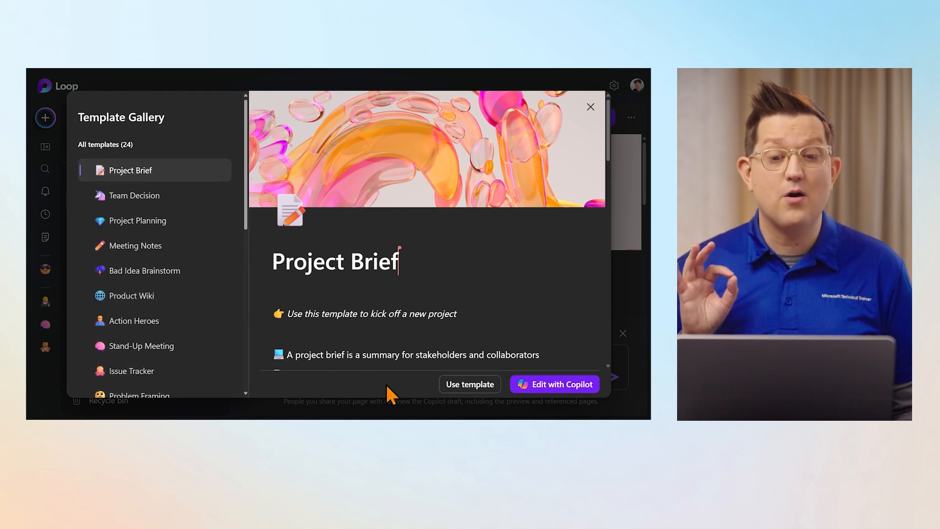
{"action": "left_click", "coordinate": [591, 108]}
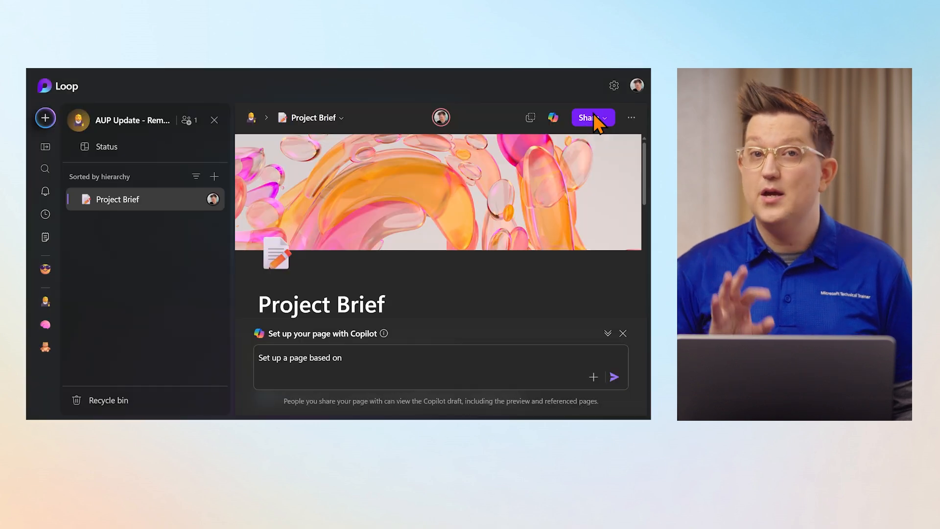
Step: Title the workspace's page "Draft Policy Sections"
{"action": "left_click", "coordinate": [335, 183]}
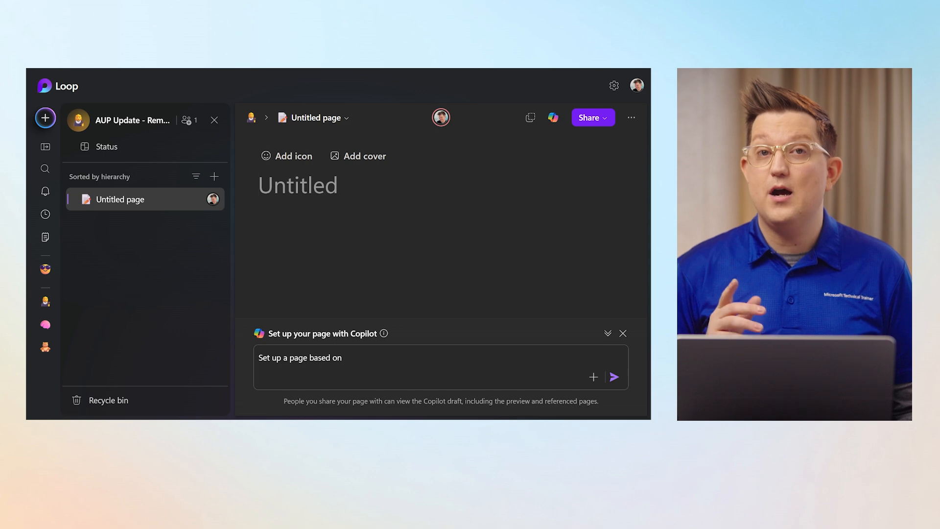
{"action": "type", "text": "Draft Policy "}
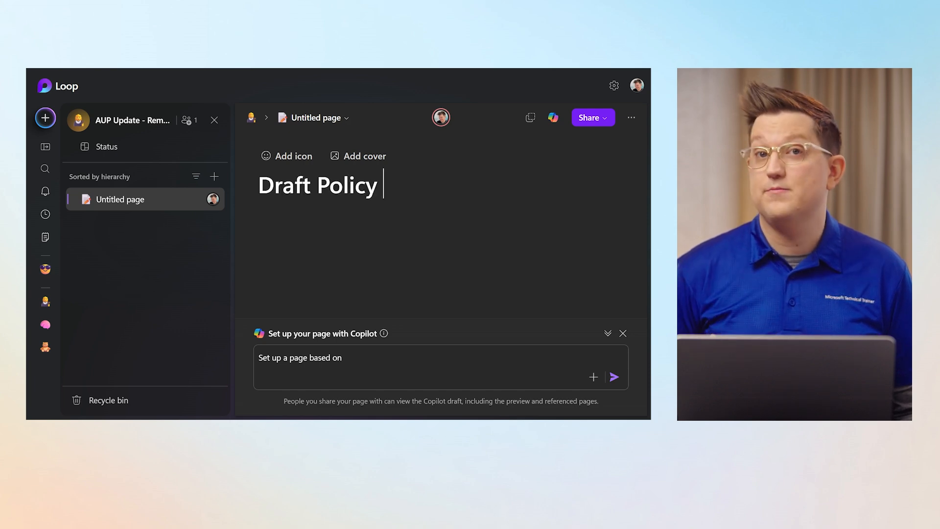
{"action": "type", "text": "Sections"}
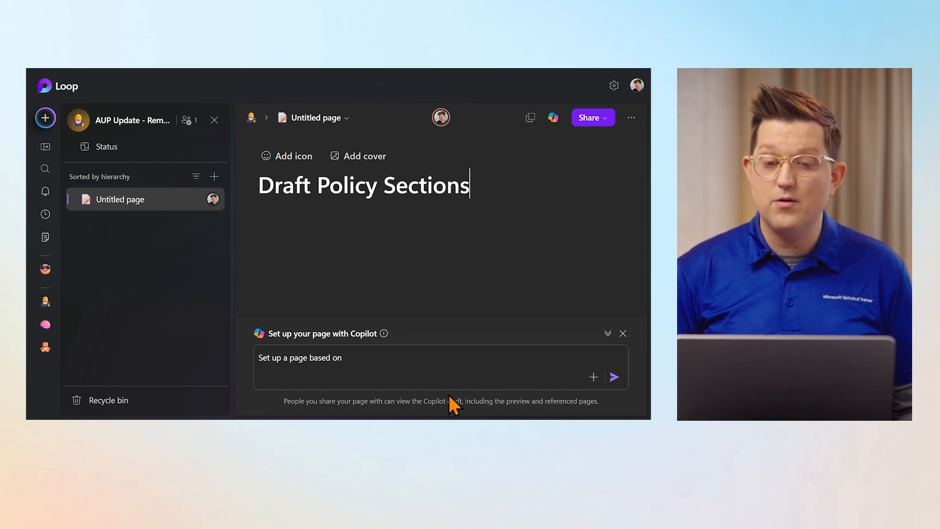
Step: Have Copilot draft a Device Usage section for Adatum Corporation's remote work AUP, with sample language on personal versus company-issued devices and basic security expectations
{"action": "left_click", "coordinate": [405, 371]}
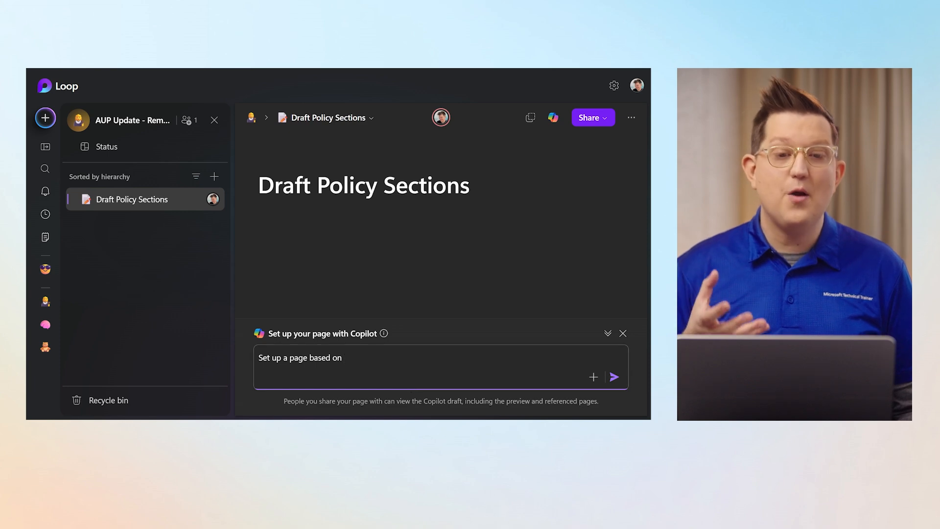
{"action": "key", "text": "slash"}
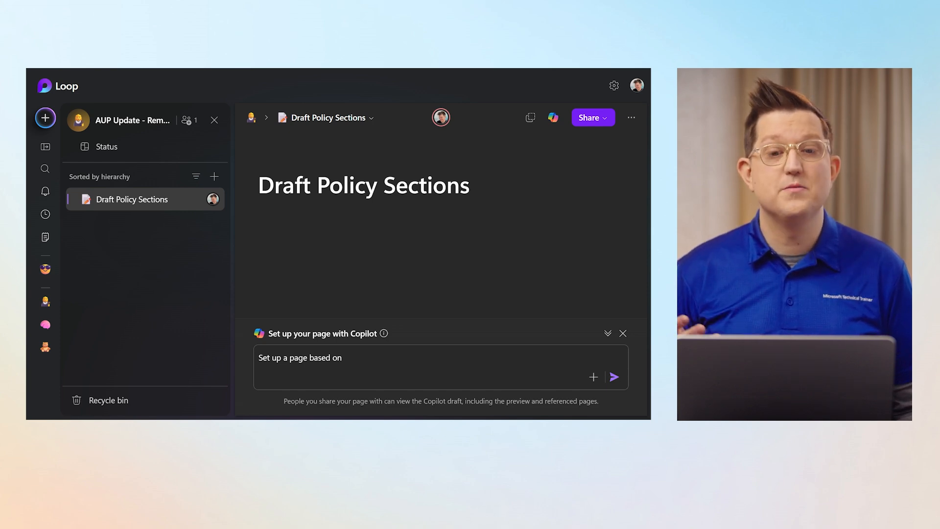
{"action": "left_click", "coordinate": [413, 371]}
{"action": "key", "text": "ctrl+a"}
{"action": "type", "text": "Adatum Corporation is updating its Acceptable Use Policy (AUP) to reflect new guidelines for remote work. With an increasing number of employees working from home, there's a growing need to address how devices, data access, and security protocols should be managed in a remote environment. In this workspace that outlines the company's remote work guidelines, draft a Device Usage section. Include sample language on the use of personal versus. company-issued devices, and basic security expectations."}
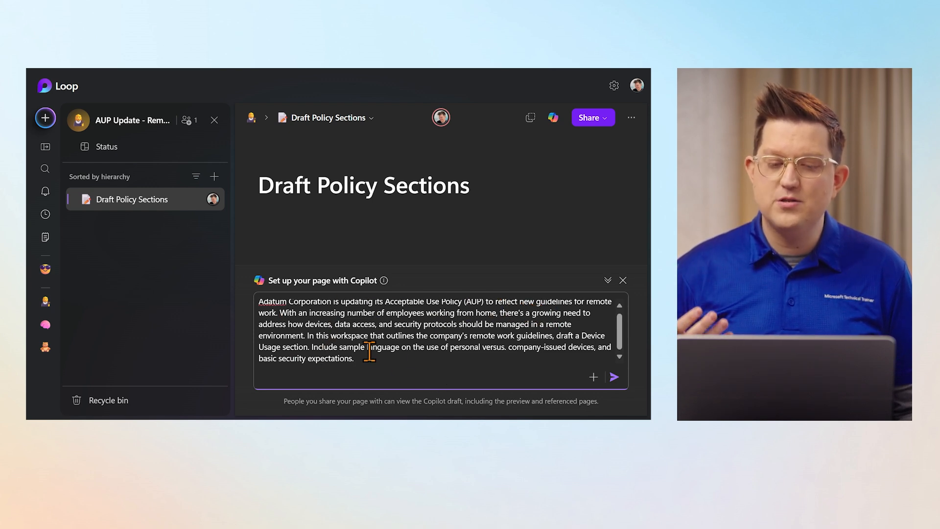
{"action": "left_click_drag", "start_coordinate": [354, 358], "coordinate": [307, 337]}
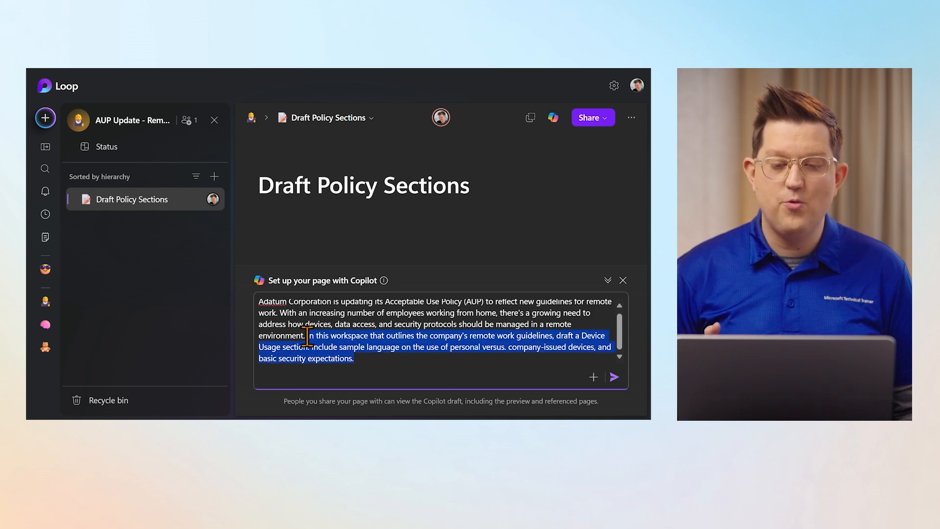
{"action": "left_click", "coordinate": [399, 365]}
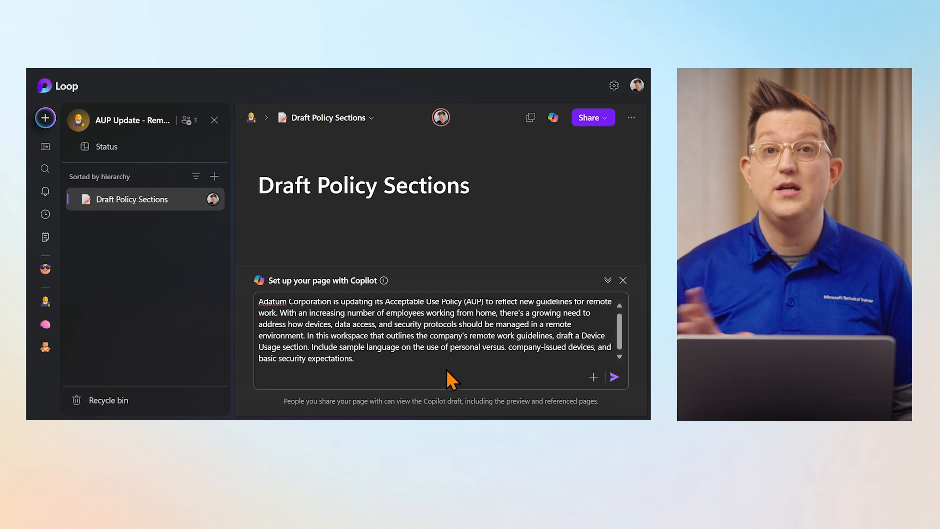
{"action": "left_click", "coordinate": [614, 377]}
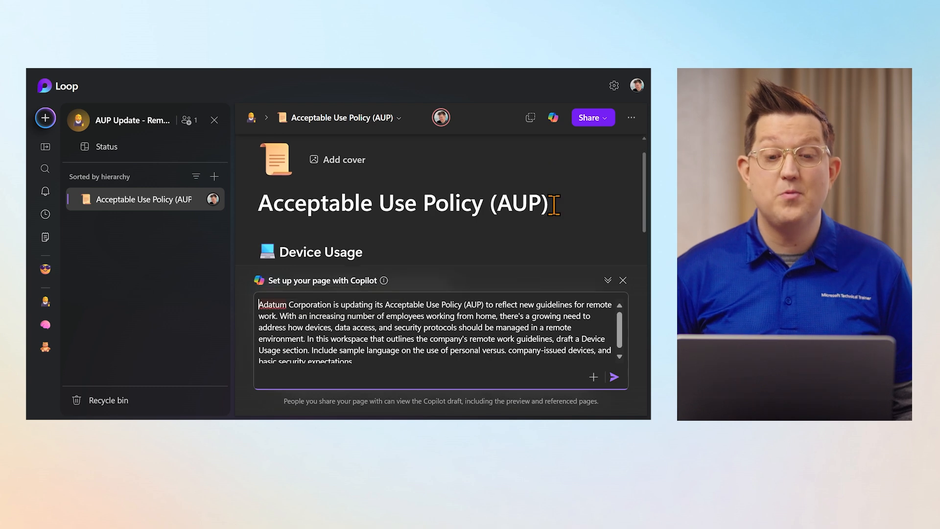
Step: Review the drafted Device Usage guidelines and Basic Security Expectations down to the VPN mention under Secure Connectivity
{"action": "scroll", "coordinate": [554, 205], "scroll_direction": "down", "scroll_amount": 2}
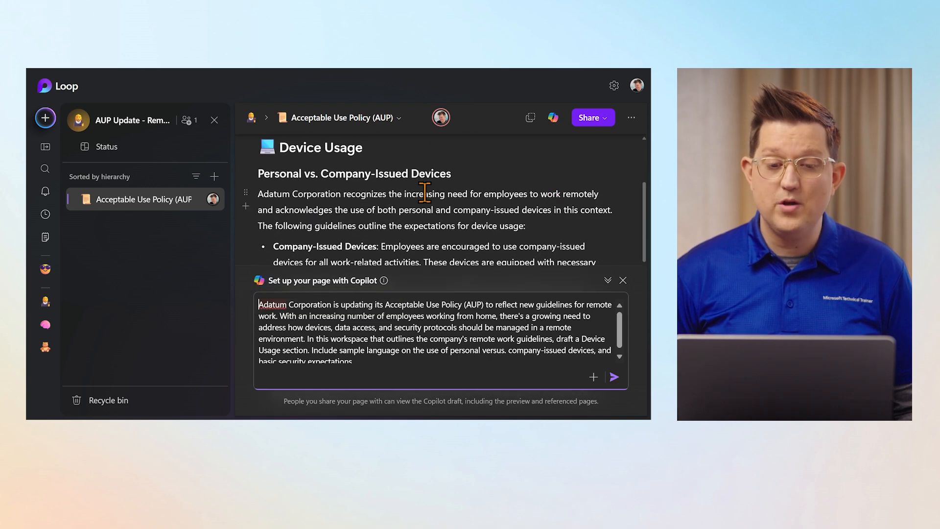
{"action": "scroll", "coordinate": [515, 228], "scroll_direction": "down", "scroll_amount": 5}
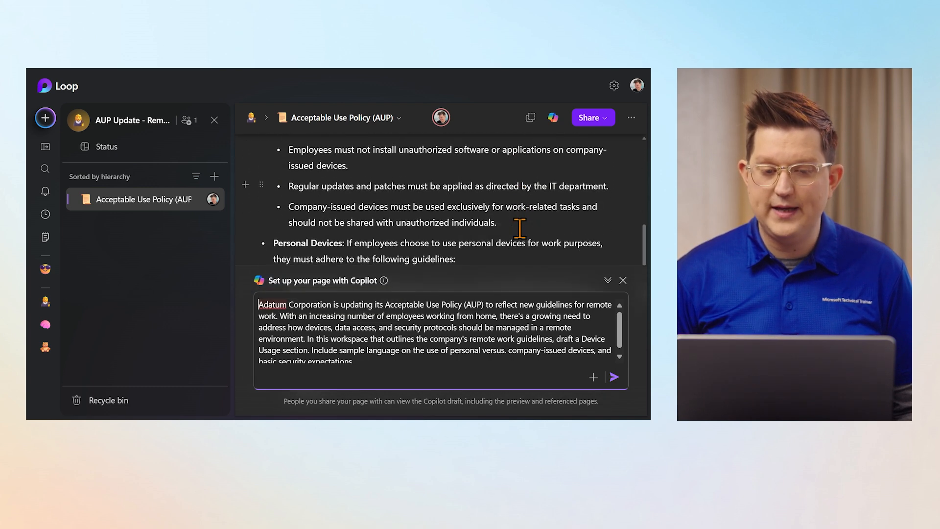
{"action": "scroll", "coordinate": [519, 228], "scroll_direction": "down", "scroll_amount": 3}
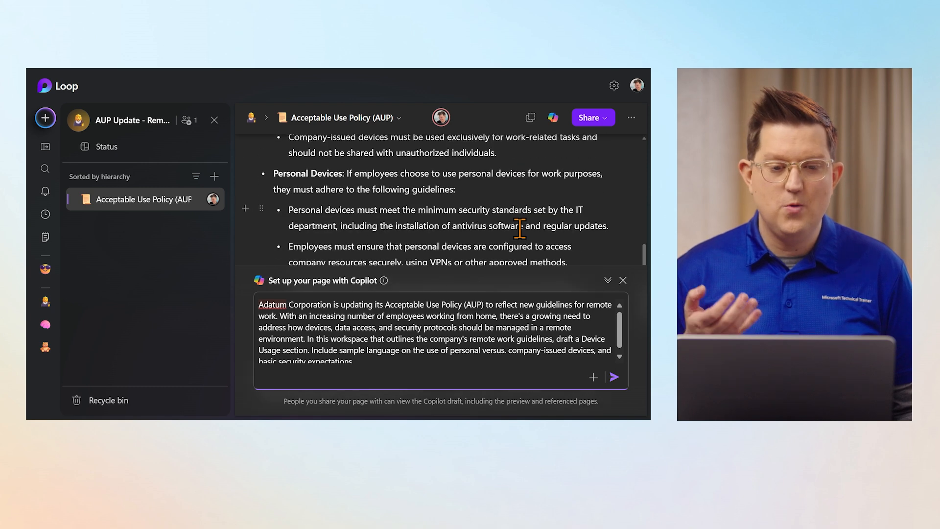
{"action": "scroll", "coordinate": [520, 228], "scroll_direction": "down", "scroll_amount": 1}
{"action": "scroll", "coordinate": [520, 228], "scroll_direction": "down", "scroll_amount": 4}
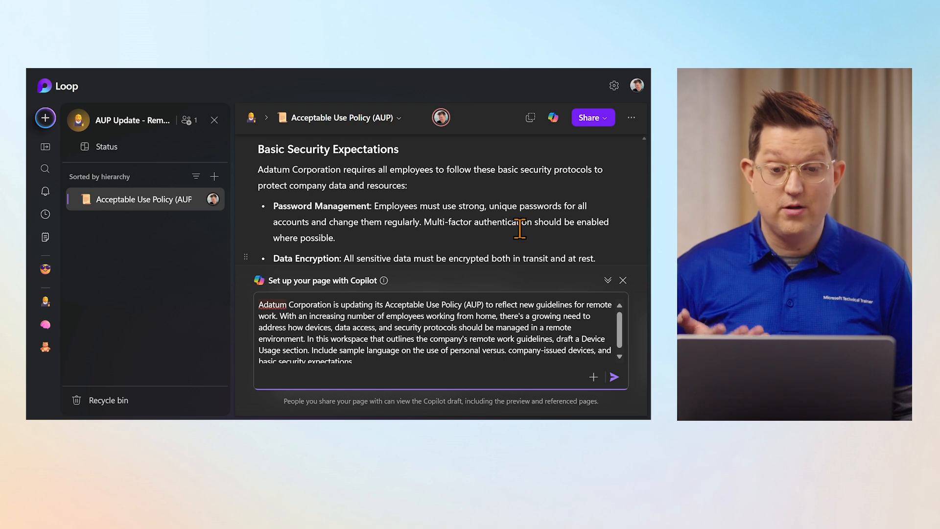
{"action": "scroll", "coordinate": [519, 228], "scroll_direction": "down", "scroll_amount": 1}
{"action": "scroll", "coordinate": [520, 228], "scroll_direction": "down", "scroll_amount": 1}
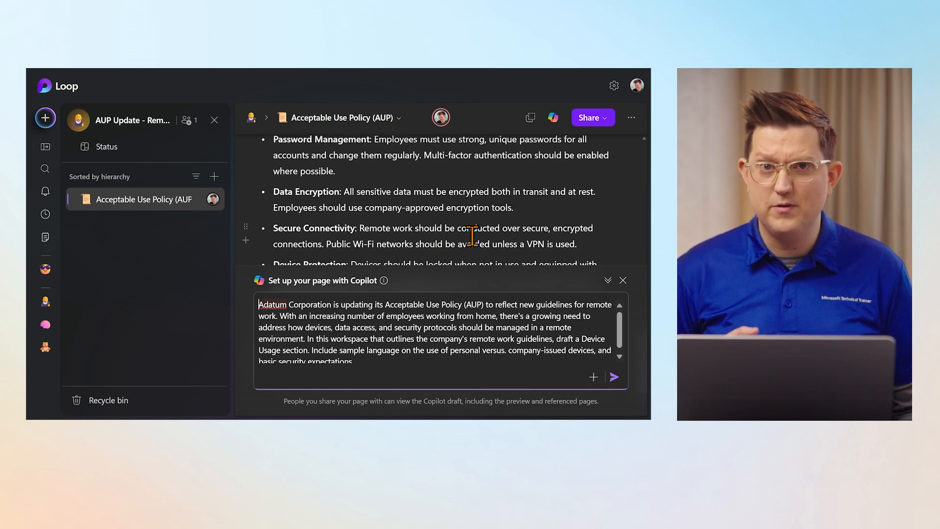
{"action": "left_click", "coordinate": [527, 243]}
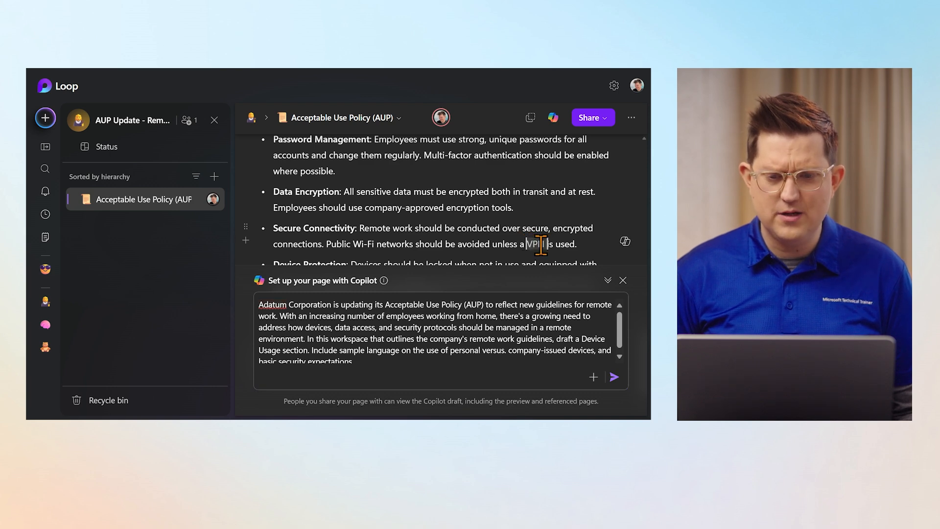
{"action": "double_click", "coordinate": [538, 243]}
Step: Append "Include a section on Access Control, mentioning VPN use, authentication, access, logs, and related topics." to the Copilot prompt and regenerate the draft
{"action": "left_click", "coordinate": [531, 336]}
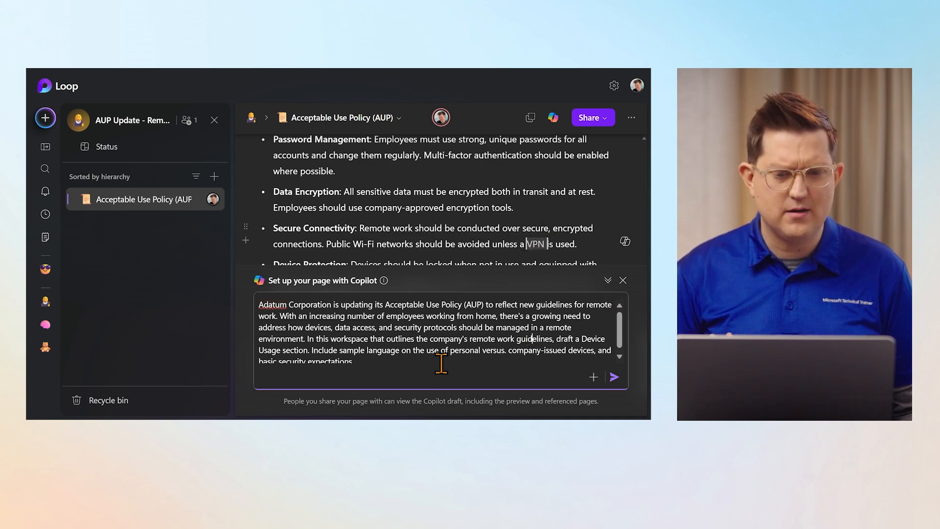
{"action": "left_click", "coordinate": [419, 362]}
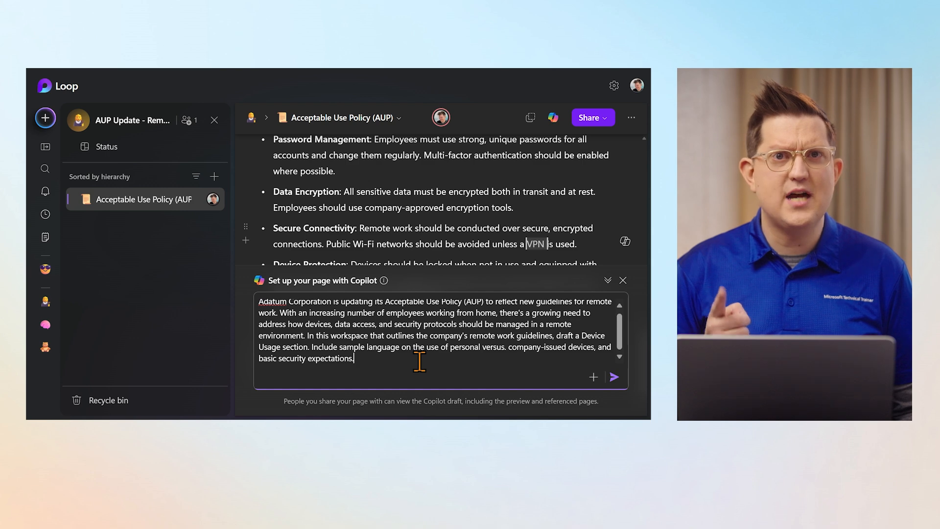
{"action": "key", "text": "shift+Return"}
{"action": "key", "text": "shift+Return"}
{"action": "type", "text": "Inclus"}
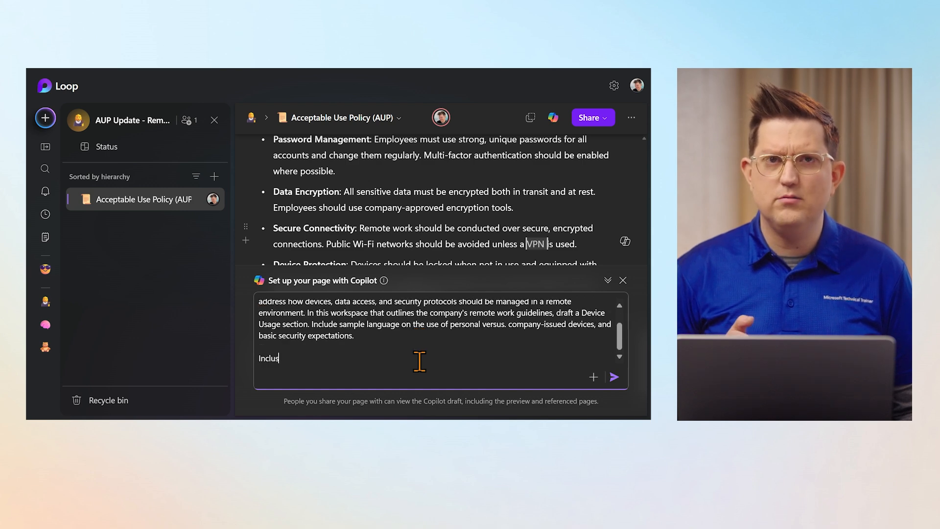
{"action": "key", "text": "BackSpace"}
{"action": "type", "text": "de a secti"}
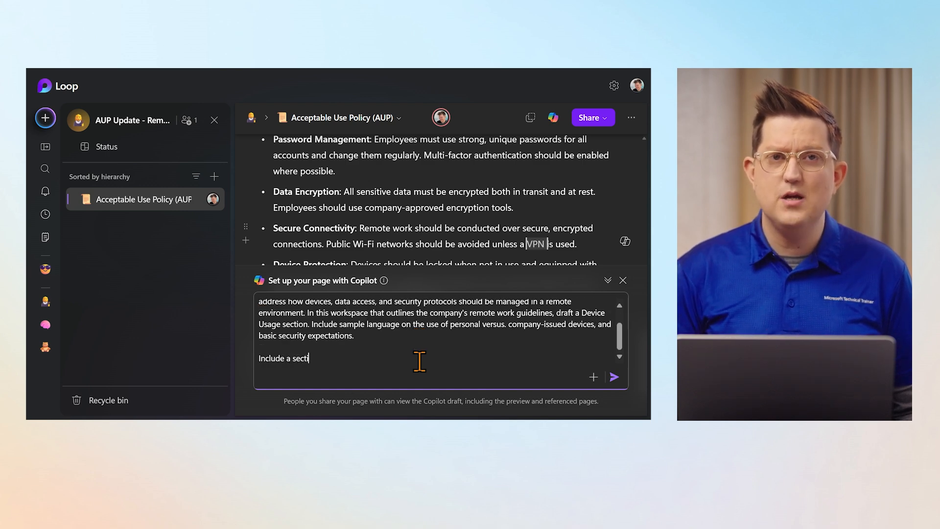
{"action": "type", "text": "on on Access "}
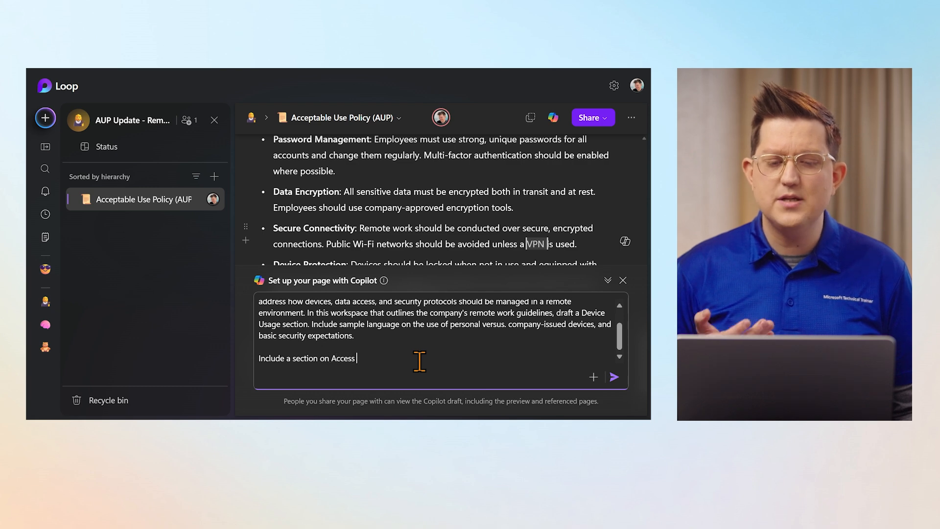
{"action": "type", "text": "Control, mentioning VPN u"}
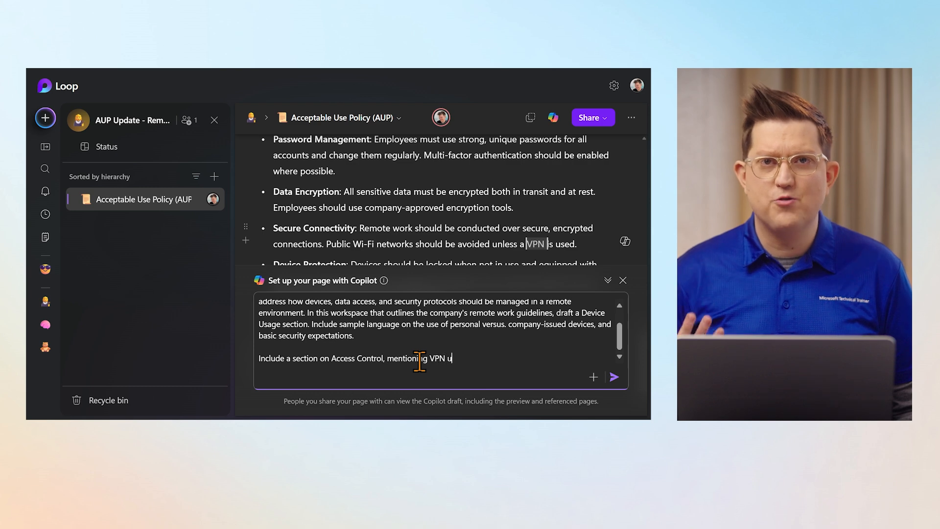
{"action": "type", "text": "se, authentication, access, logs, and rel"}
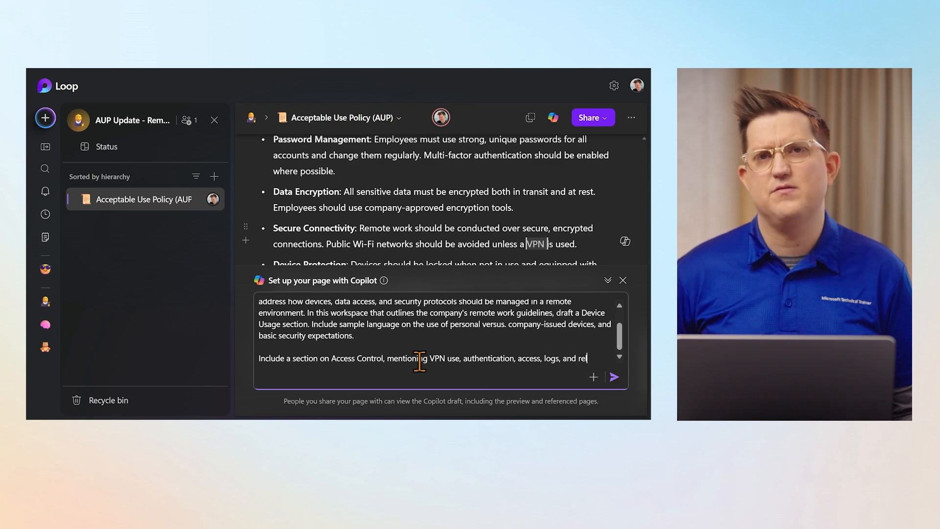
{"action": "type", "text": "ated topics."}
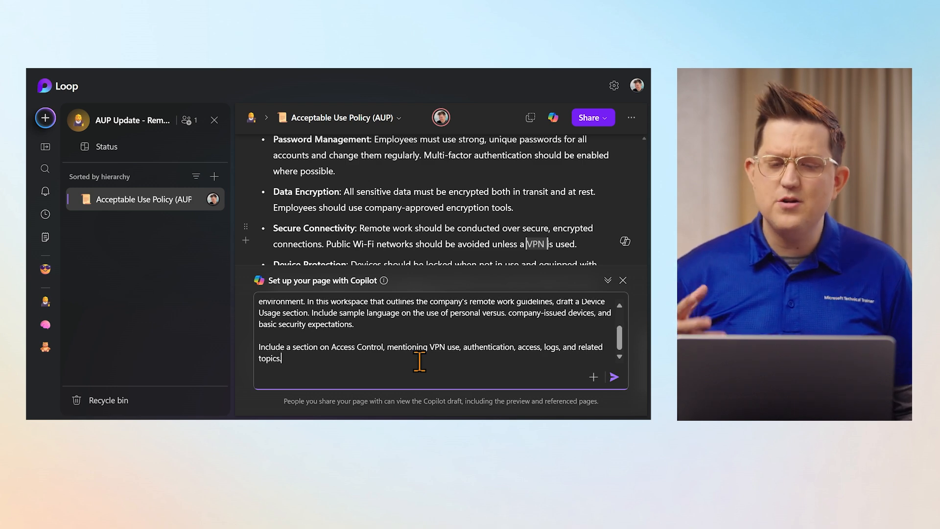
{"action": "key", "text": "Return"}
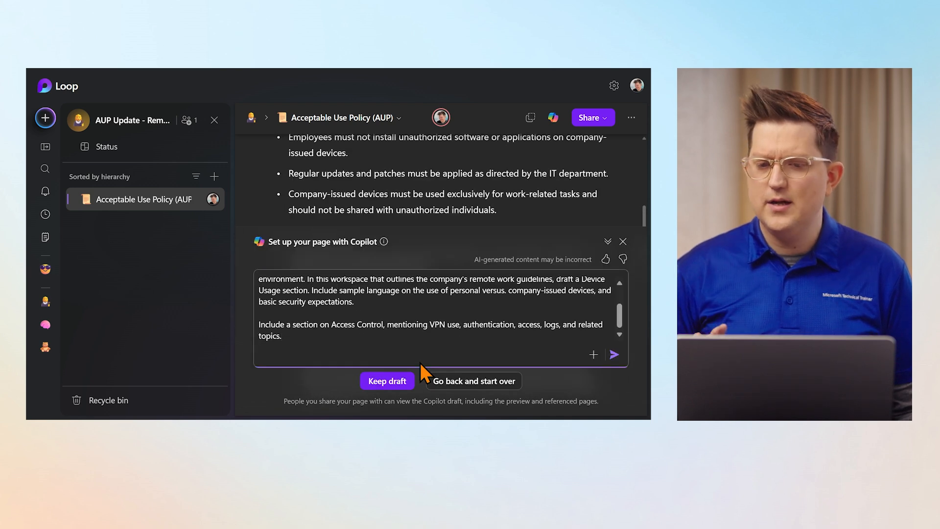
Step: Review the revised draft from the device rules through Basic Security Expectations to the Access Control section's VPN Use and Access Logs
{"action": "scroll", "coordinate": [440, 176], "scroll_direction": "down", "scroll_amount": 5}
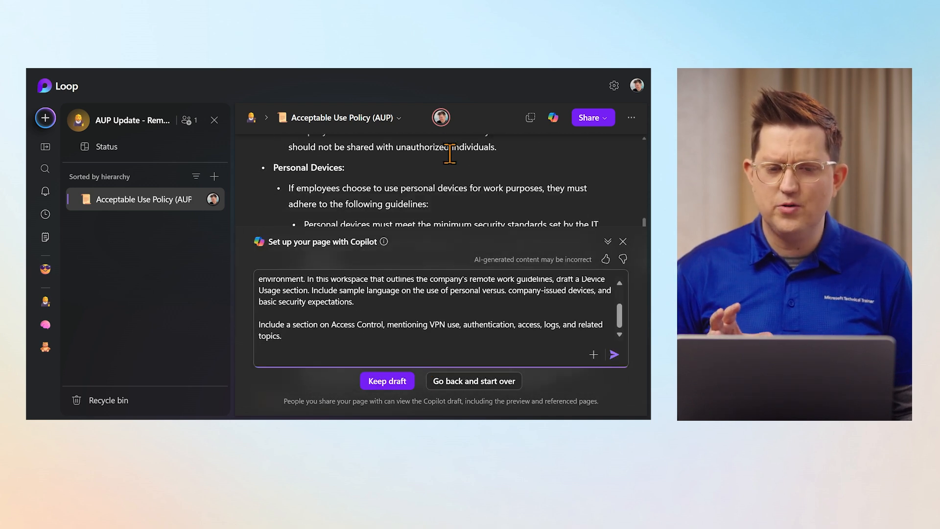
{"action": "scroll", "coordinate": [439, 179], "scroll_direction": "down", "scroll_amount": 6}
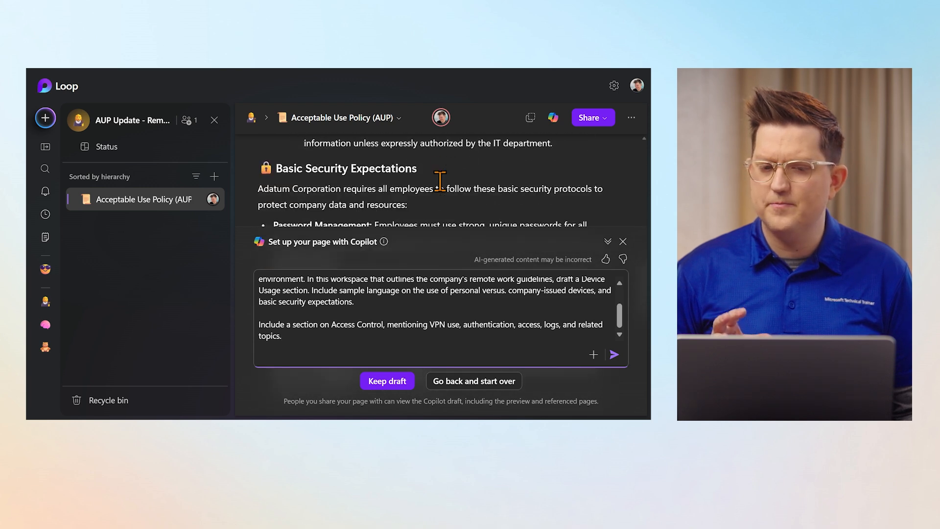
{"action": "scroll", "coordinate": [515, 184], "scroll_direction": "down", "scroll_amount": 5}
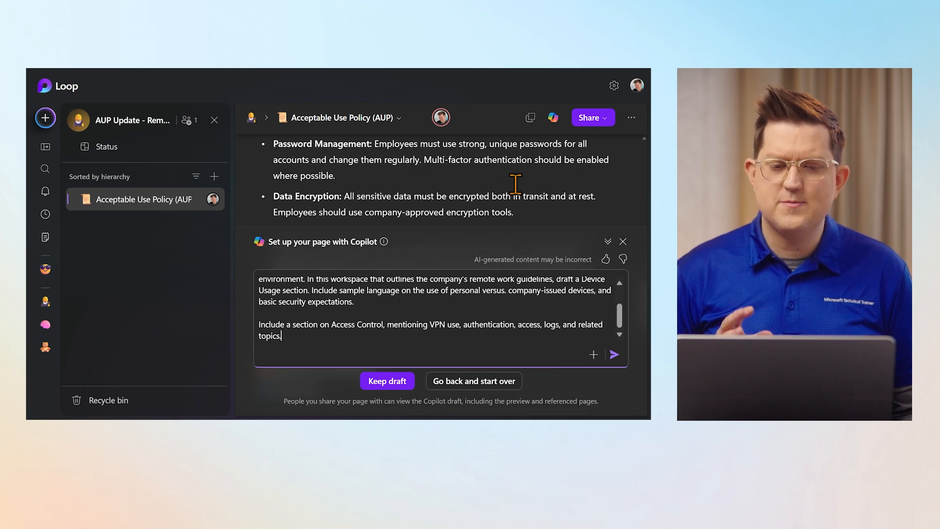
{"action": "scroll", "coordinate": [515, 184], "scroll_direction": "down", "scroll_amount": 5}
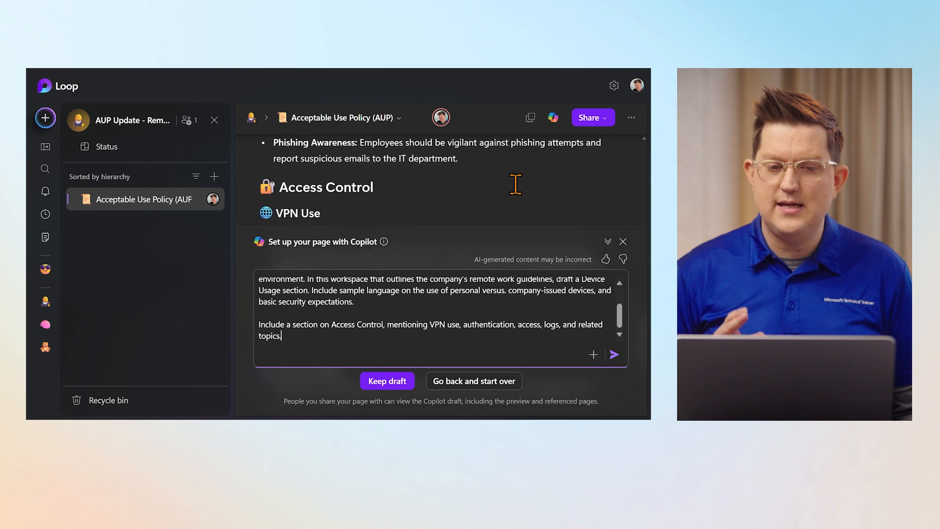
{"action": "scroll", "coordinate": [516, 184], "scroll_direction": "down", "scroll_amount": 1}
{"action": "scroll", "coordinate": [516, 184], "scroll_direction": "down", "scroll_amount": 3}
{"action": "scroll", "coordinate": [516, 184], "scroll_direction": "down", "scroll_amount": 3}
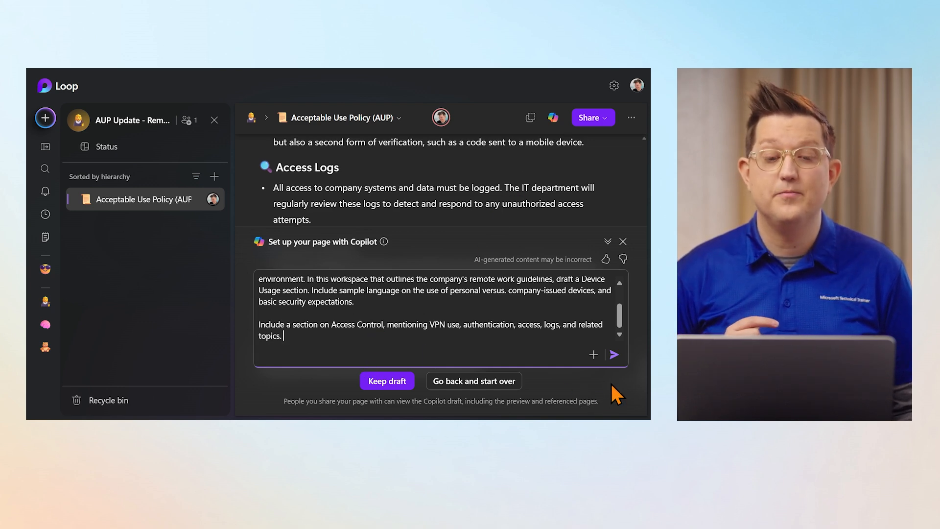
Step: Append "Also add a section on Security Measures, covering encryption and incident reporting protocols." to the Copilot prompt and regenerate the draft
{"action": "type", "text": "dd a section on "}
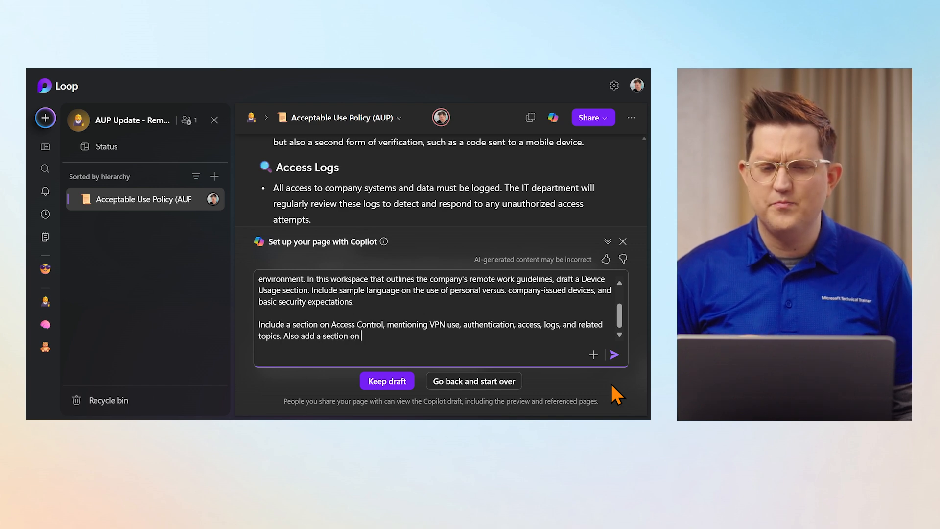
{"action": "type", "text": "Security Meas"}
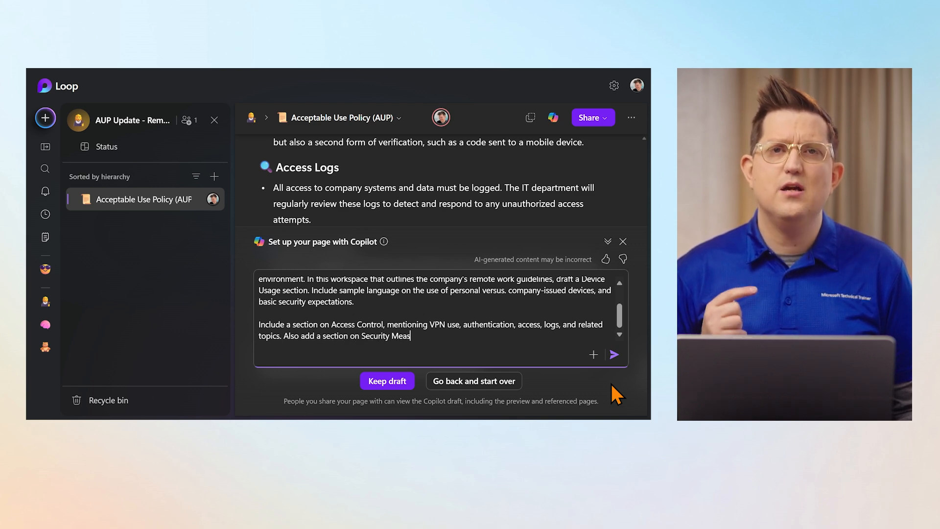
{"action": "type", "text": "ures, coverin"}
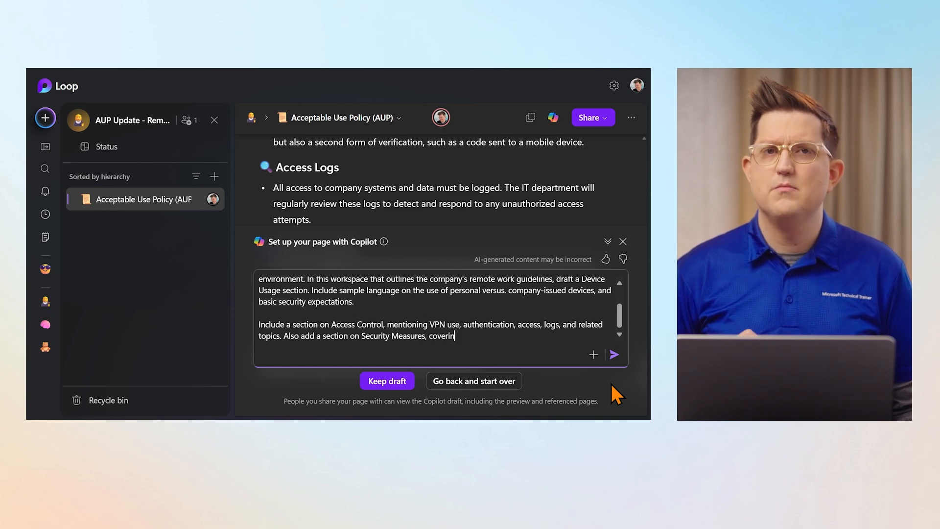
{"action": "type", "text": "g encryption"}
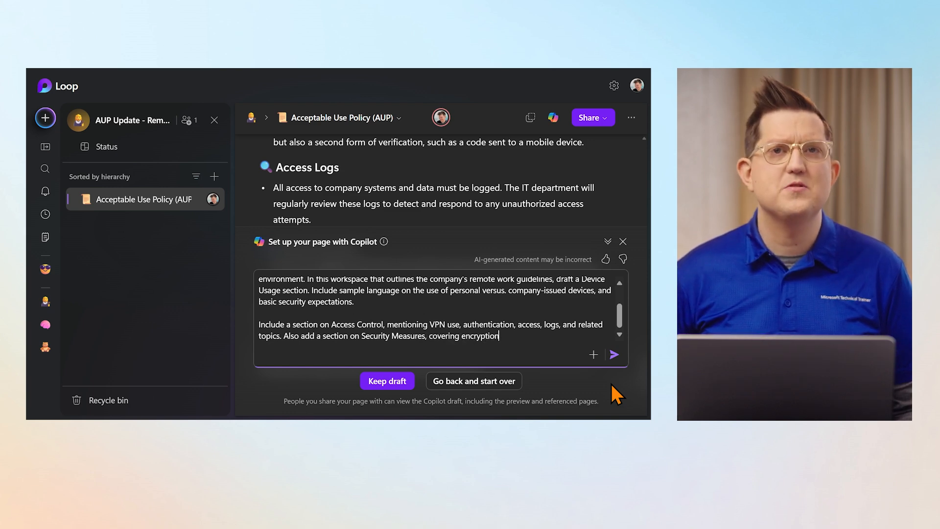
{"action": "type", "text": " and incident rep"}
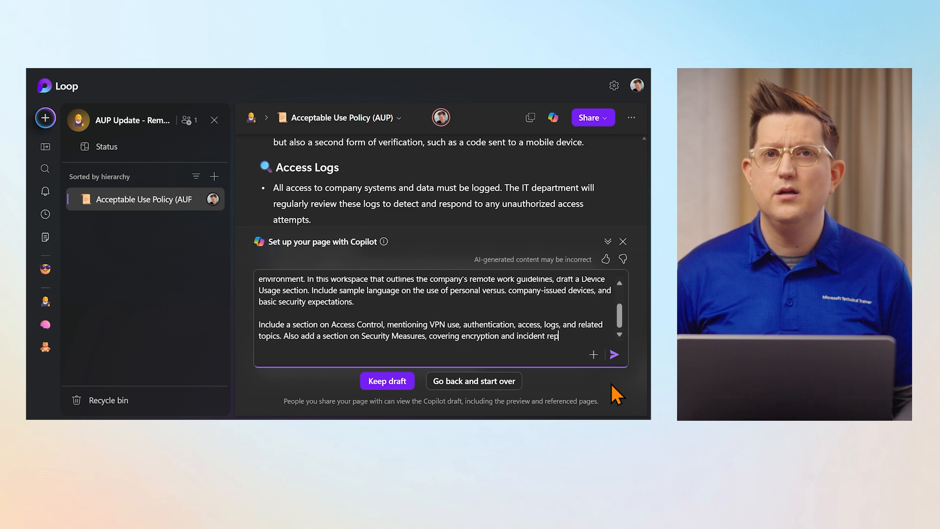
{"action": "type", "text": "orting protocols."}
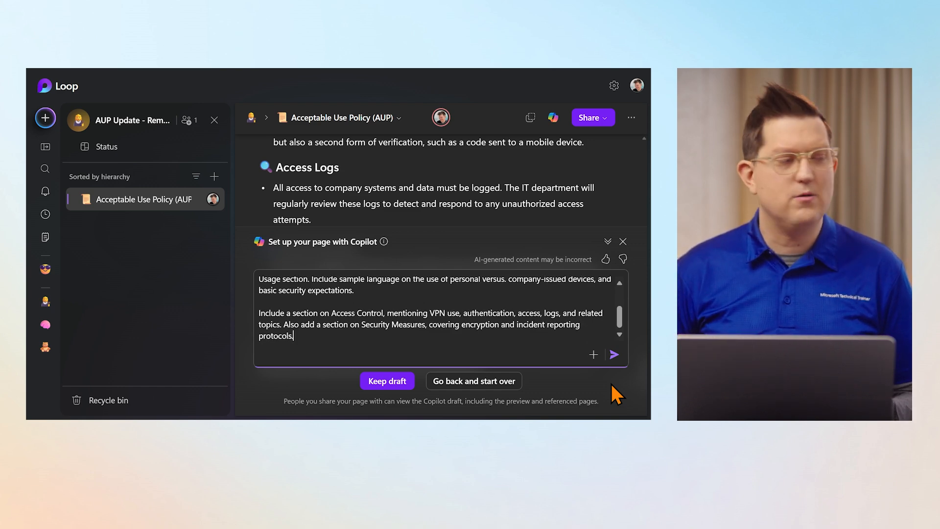
{"action": "key", "text": "Return"}
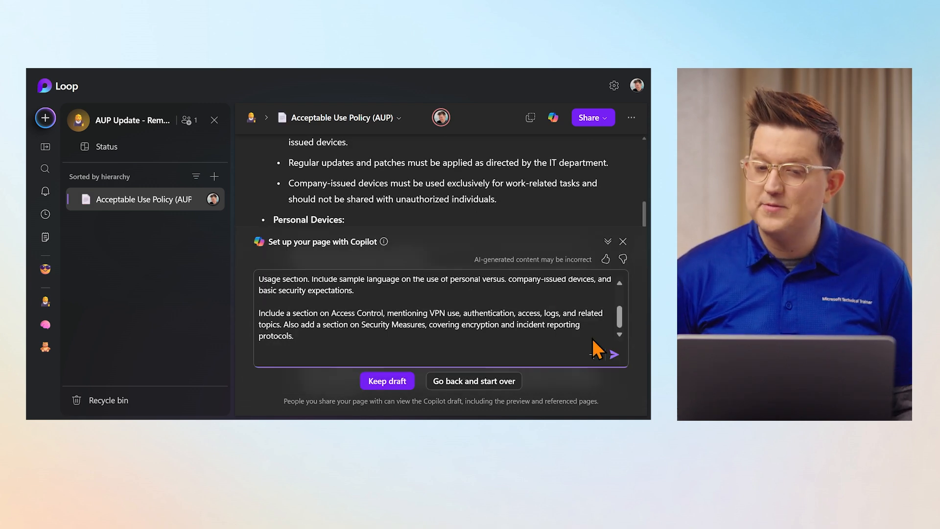
Step: Review the regenerated draft from the device rules down to Security Measures, collapsing the Copilot overlay to read Encryption and Incident Reporting Protocols
{"action": "scroll", "coordinate": [517, 186], "scroll_direction": "down", "scroll_amount": 2}
{"action": "scroll", "coordinate": [517, 185], "scroll_direction": "down", "scroll_amount": 6}
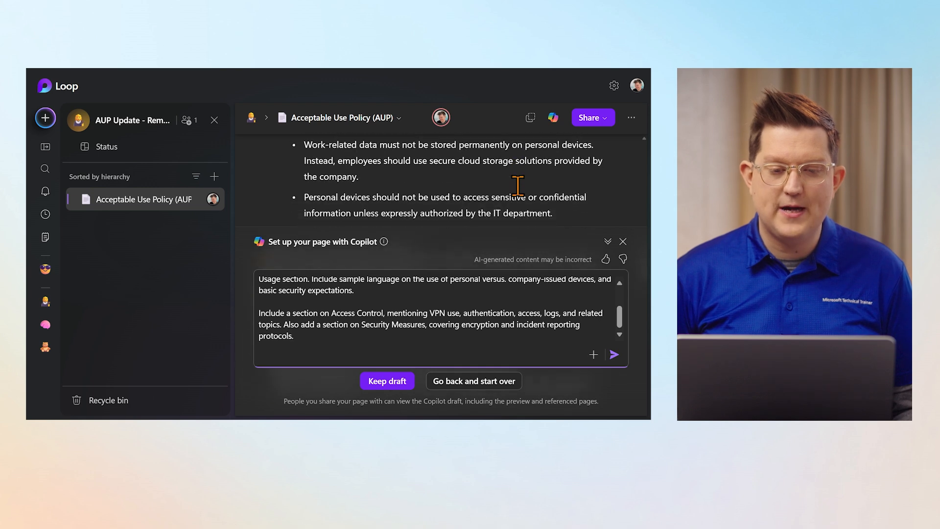
{"action": "scroll", "coordinate": [518, 185], "scroll_direction": "down", "scroll_amount": 8}
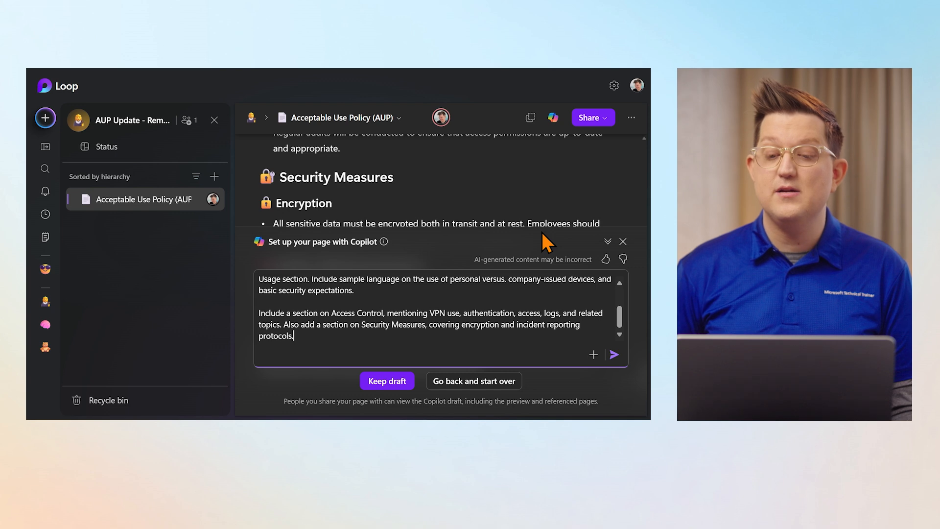
{"action": "left_click", "coordinate": [608, 241]}
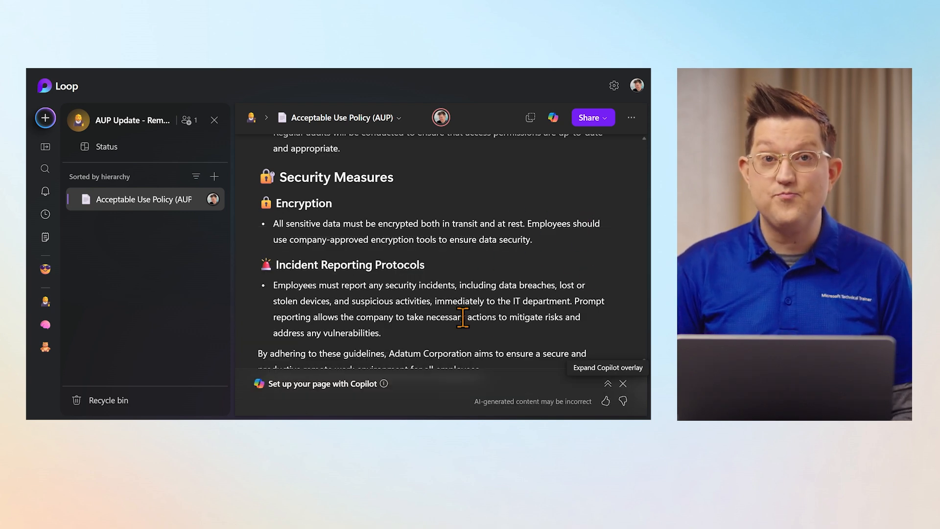
Step: Add a new paragraph to the Copilot prompt: "Finally, add three blank sections on this page with the following headings: Legal, IT, and HR."
{"action": "left_click", "coordinate": [609, 384]}
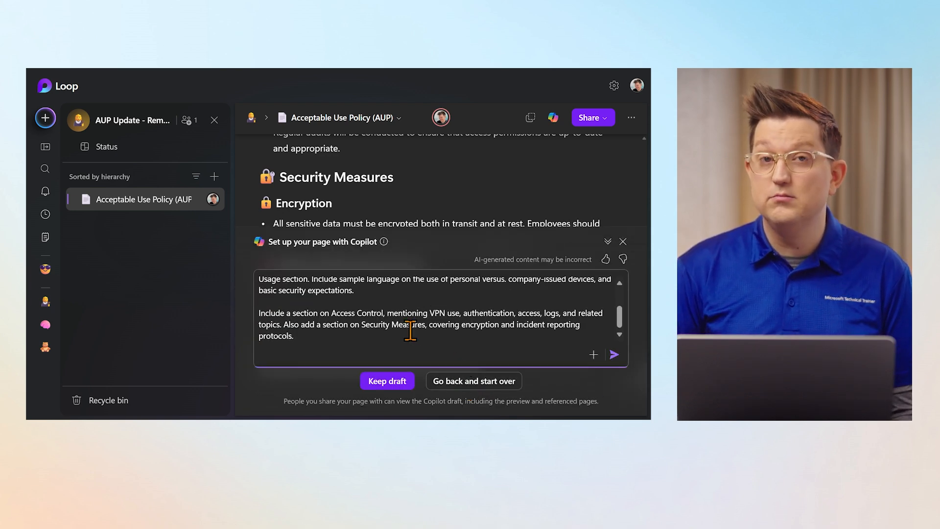
{"action": "key", "text": "Return"}
{"action": "key", "text": "Return"}
{"action": "type", "text": "Final"}
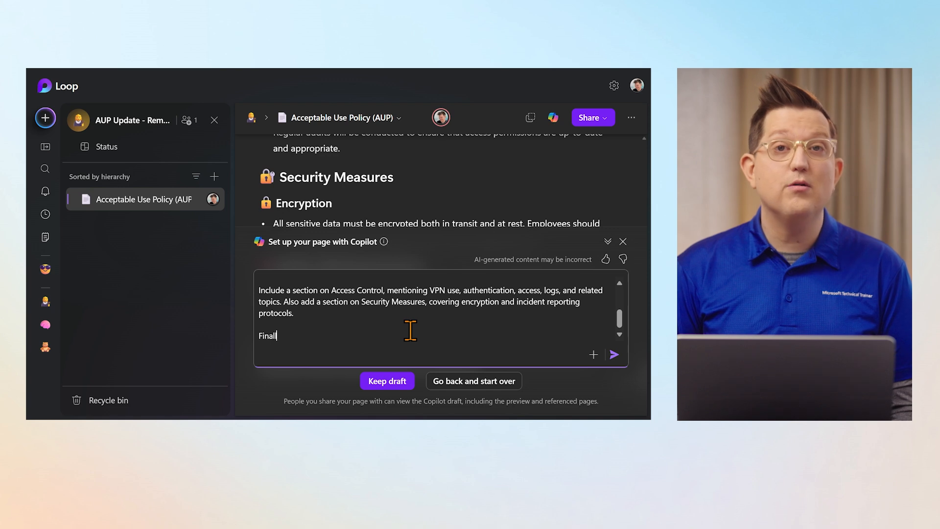
{"action": "type", "text": "ly, add a section"}
{"action": "key", "text": "BackSpace"}
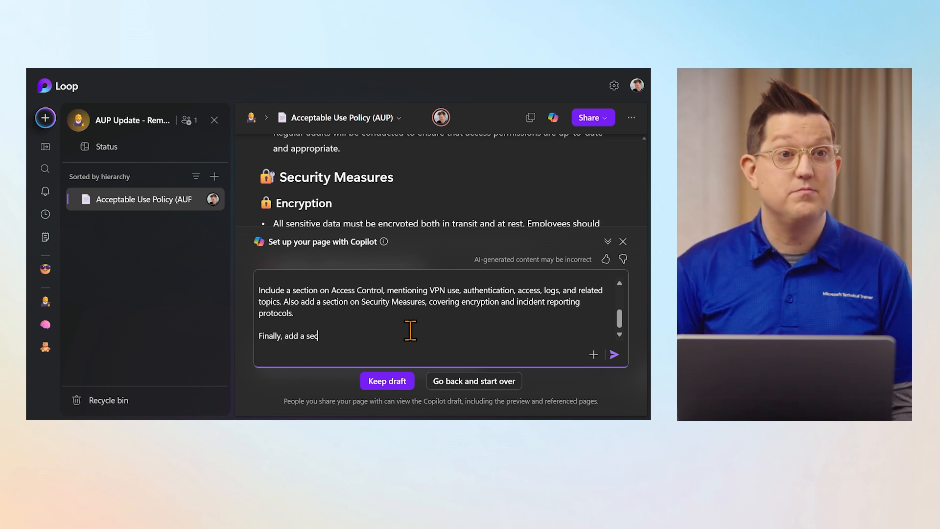
{"action": "key", "text": "BackSpace"}
{"action": "key", "text": "BackSpace"}
{"action": "key", "text": "BackSpace"}
{"action": "key", "text": "BackSpace"}
{"action": "type", "text": "thre"}
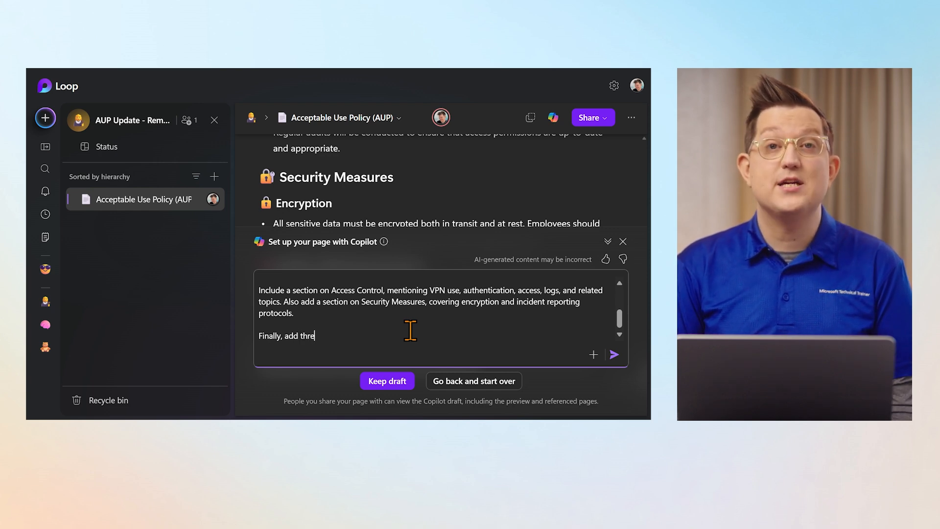
{"action": "type", "text": "e blank sections on this page with the following headings:"}
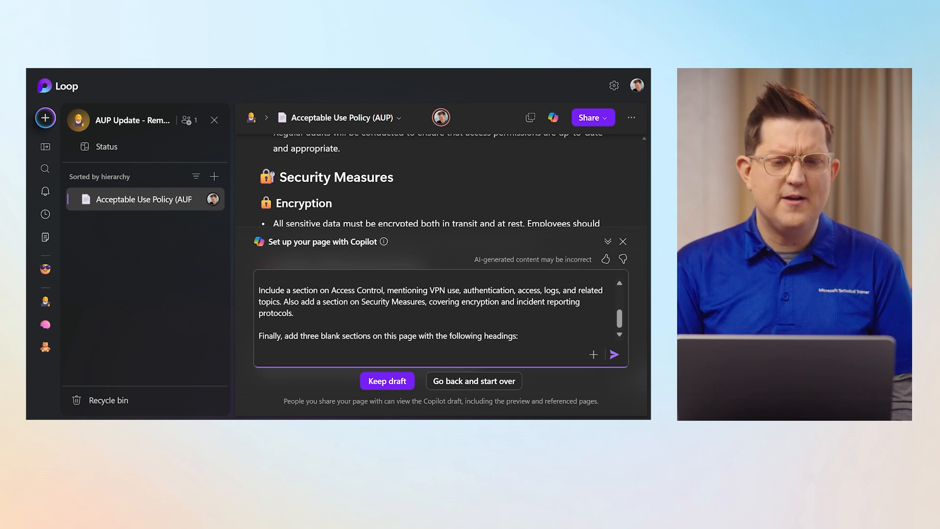
{"action": "type", "text": " Legal"}
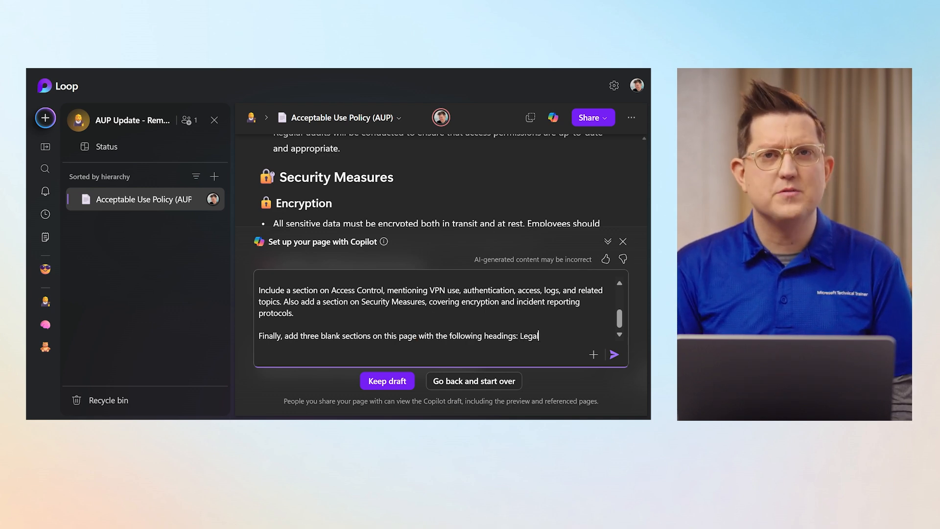
{"action": "type", "text": ", IT, and HR"}
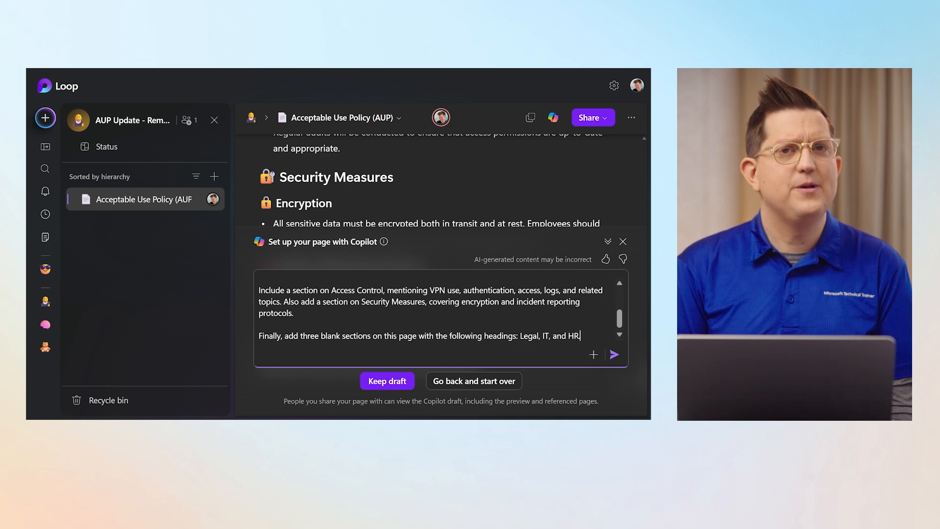
Step: Append "Representatives from each department will be encouraged to leave feedback below their respective heading." to the prompt and regenerate the draft
{"action": "type", "text": ". Represen"}
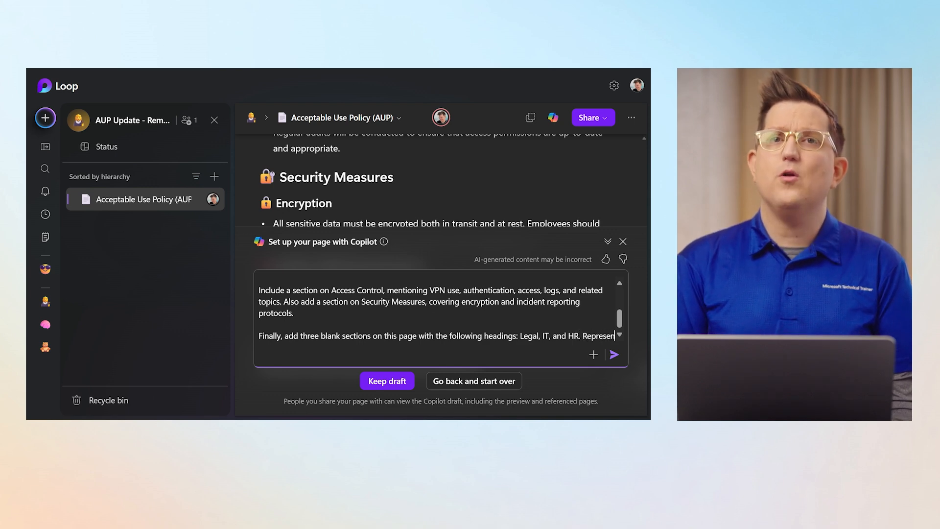
{"action": "type", "text": "tatives from each "}
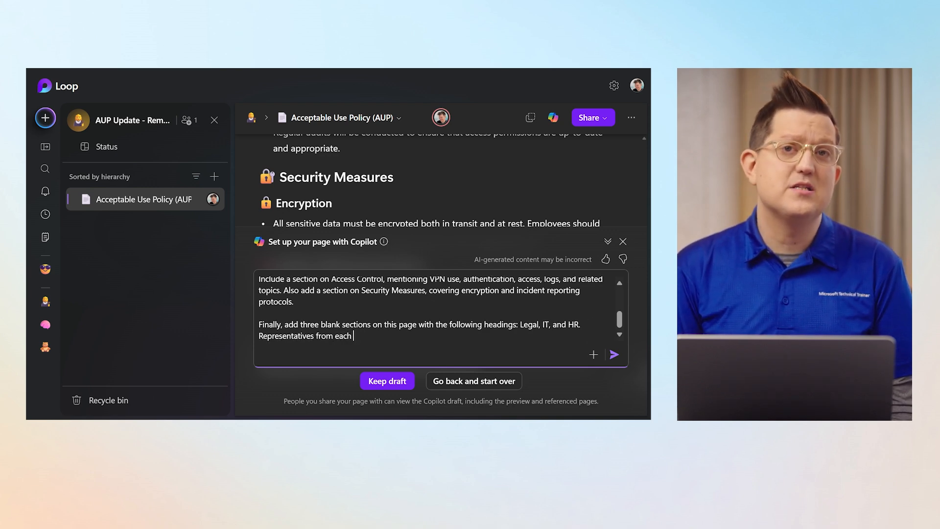
{"action": "type", "text": "department wil"}
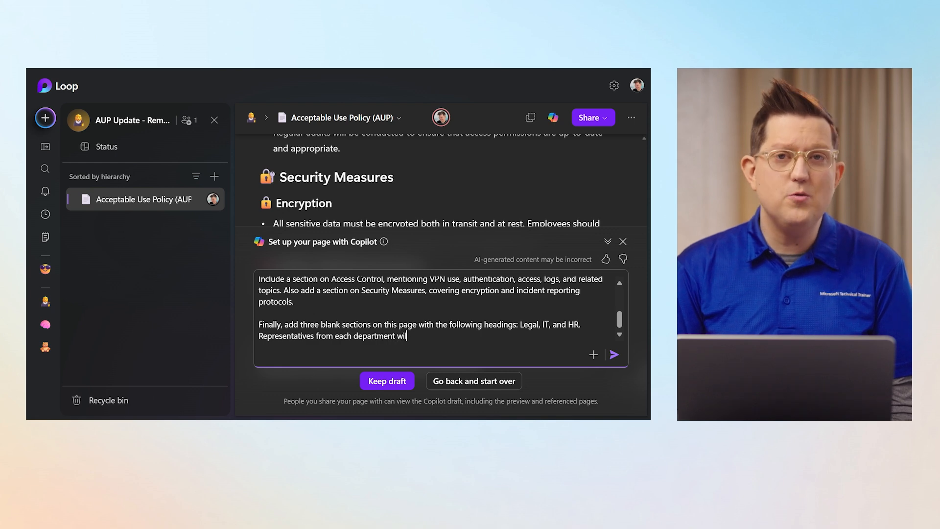
{"action": "type", "text": "l be encourag"}
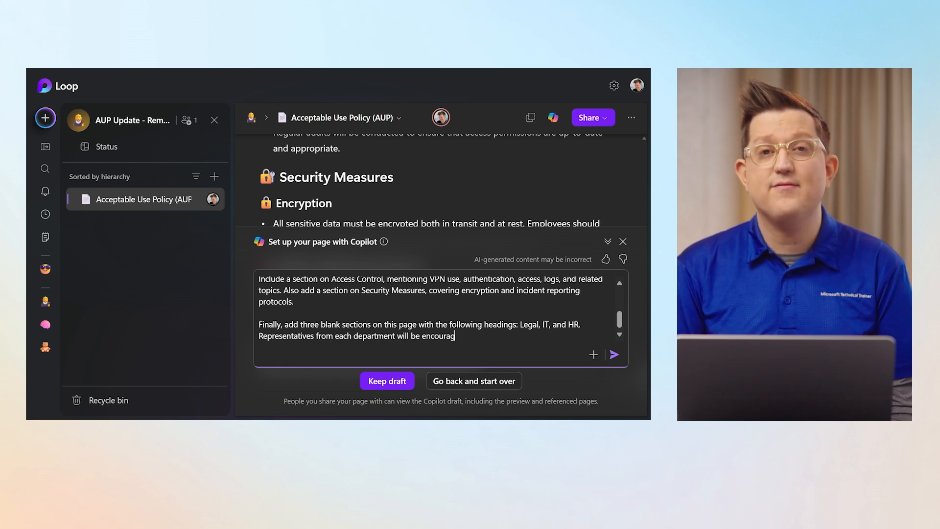
{"action": "type", "text": "ed to leave "}
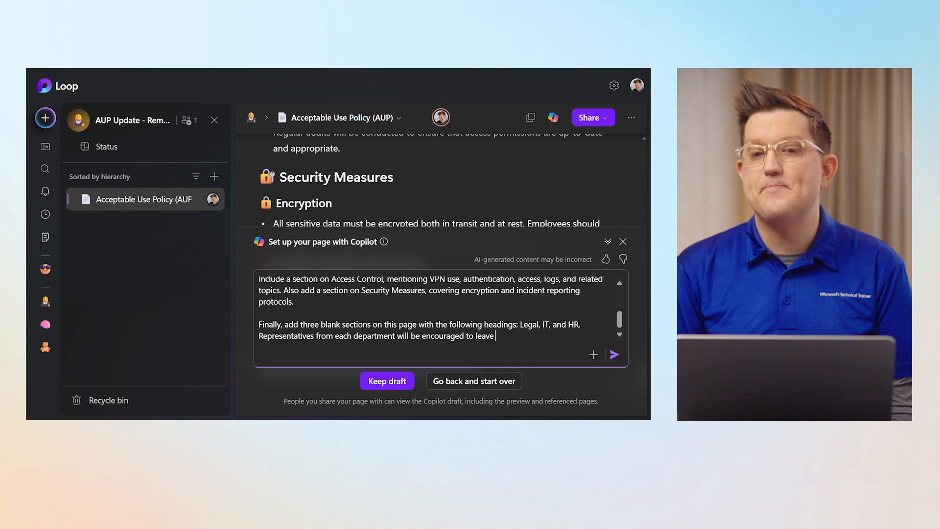
{"action": "type", "text": "feedback below "}
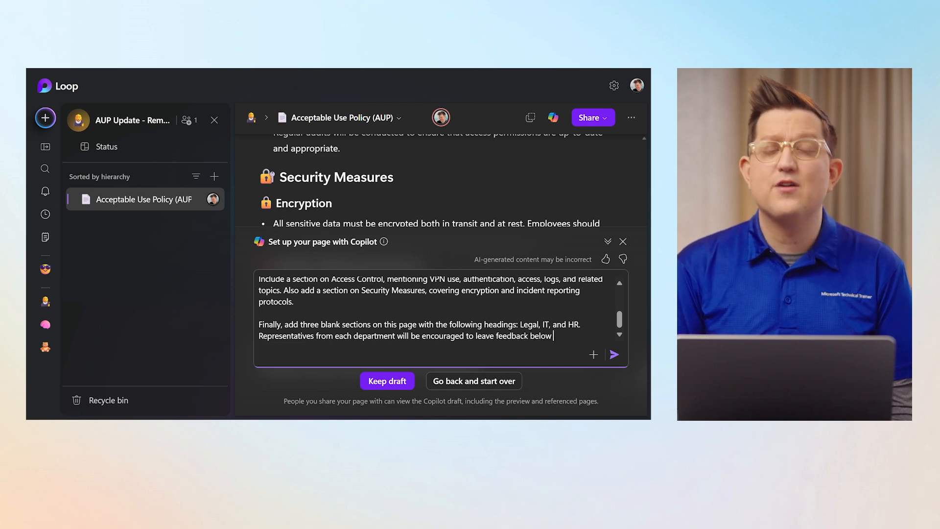
{"action": "type", "text": "their respective heading"}
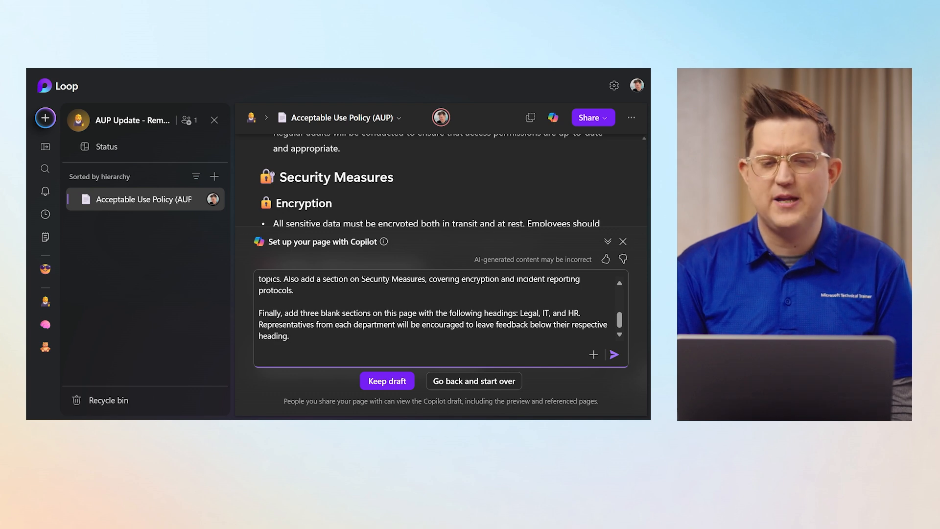
{"action": "type", "text": "."}
{"action": "key", "text": "Return"}
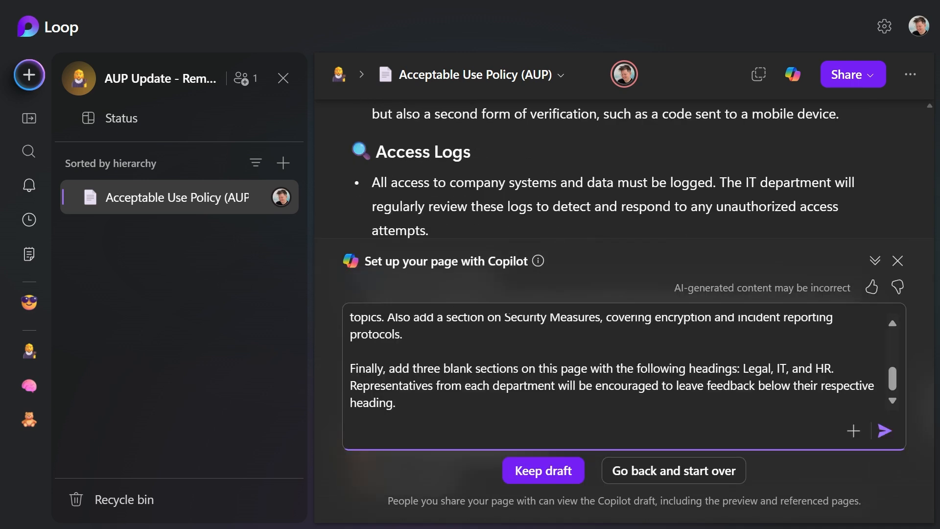
Step: Keep the Copilot draft on the page and check its end for the Legal, IT, and HR headings
{"action": "left_click", "coordinate": [543, 470]}
{"action": "scroll", "coordinate": [543, 472], "scroll_direction": "down", "scroll_amount": 8}
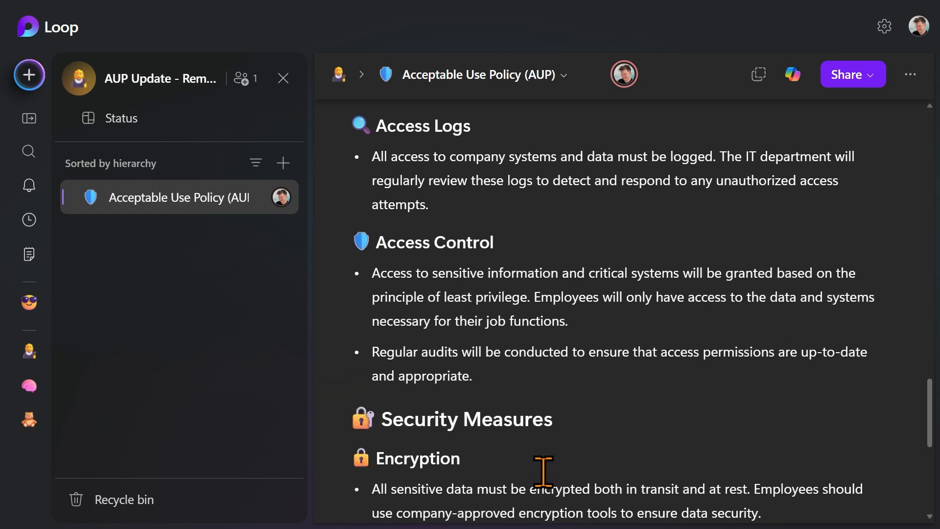
{"action": "scroll", "coordinate": [542, 471], "scroll_direction": "down", "scroll_amount": 1}
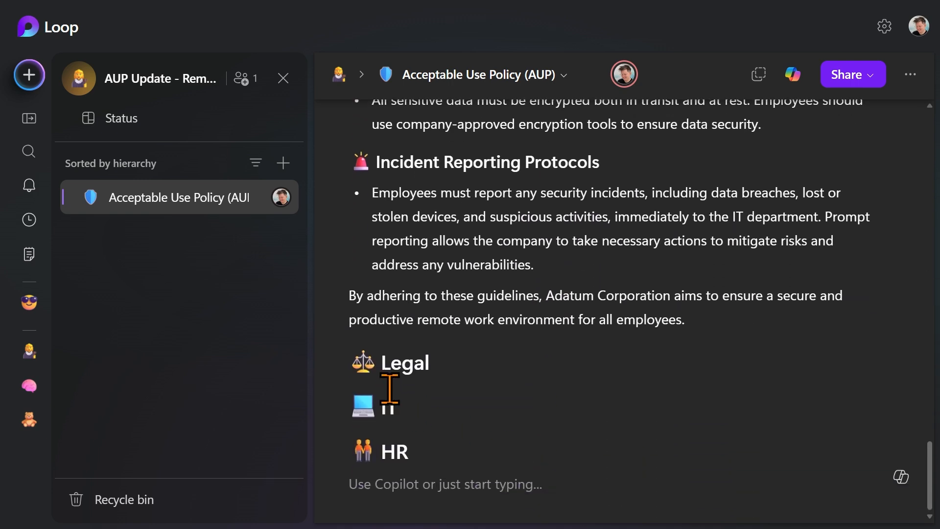
Step: Try out a line reading "Legal responses go here!" below the Legal heading and remove it again
{"action": "left_click", "coordinate": [464, 367]}
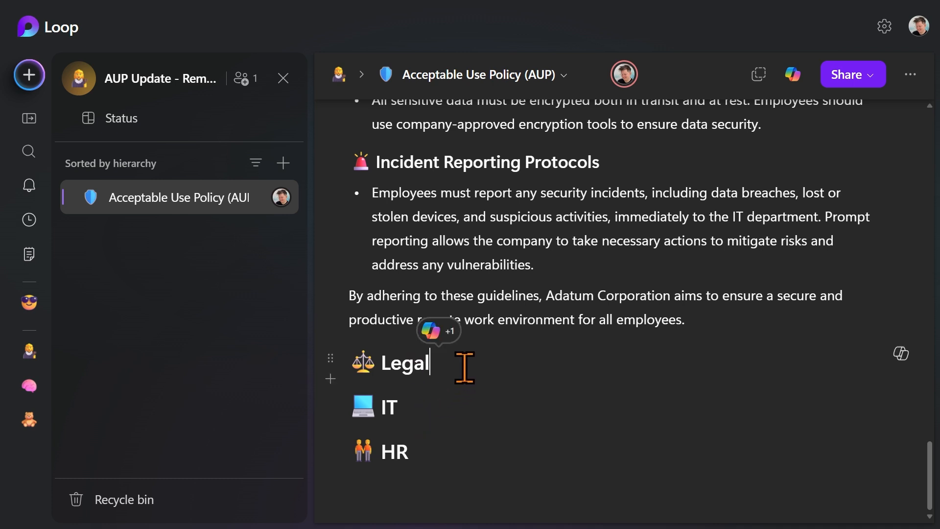
{"action": "key", "text": "Return"}
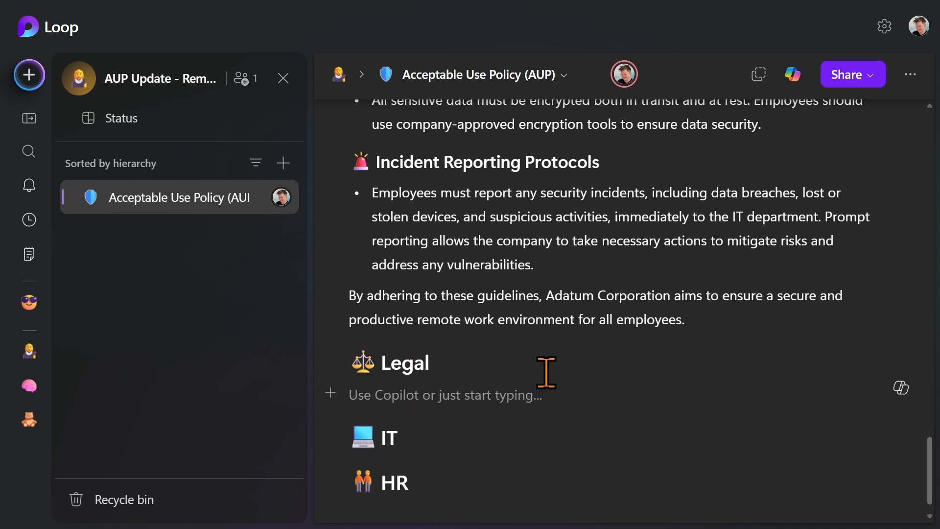
{"action": "type", "text": "Legal re"}
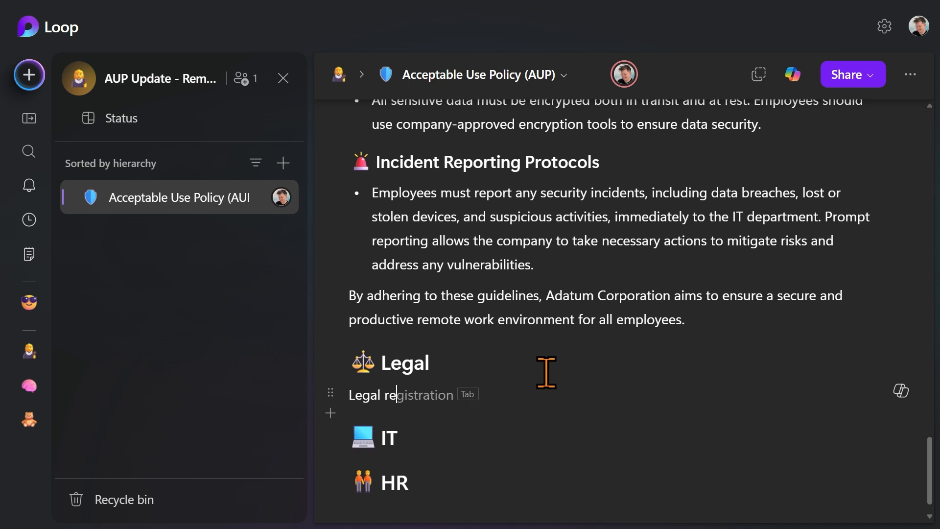
{"action": "type", "text": "sponses go here!"}
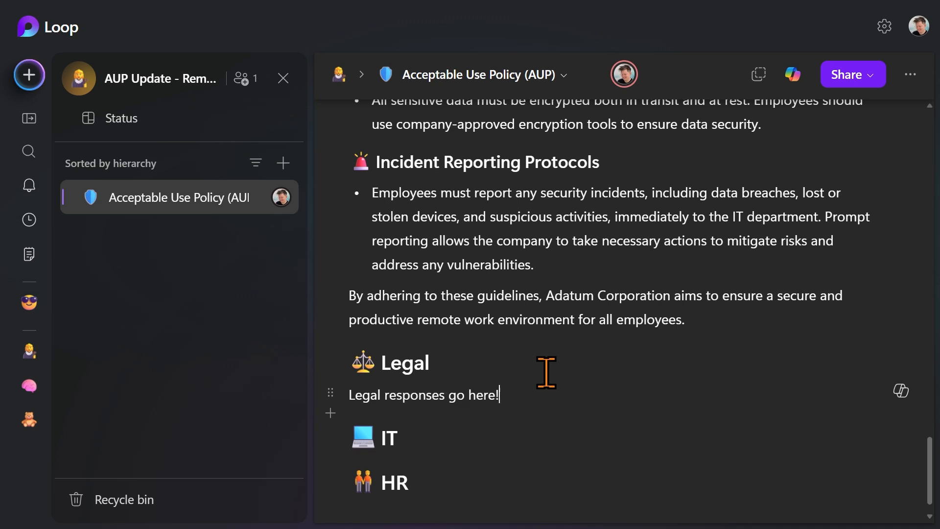
{"action": "key", "text": "shift+Up"}
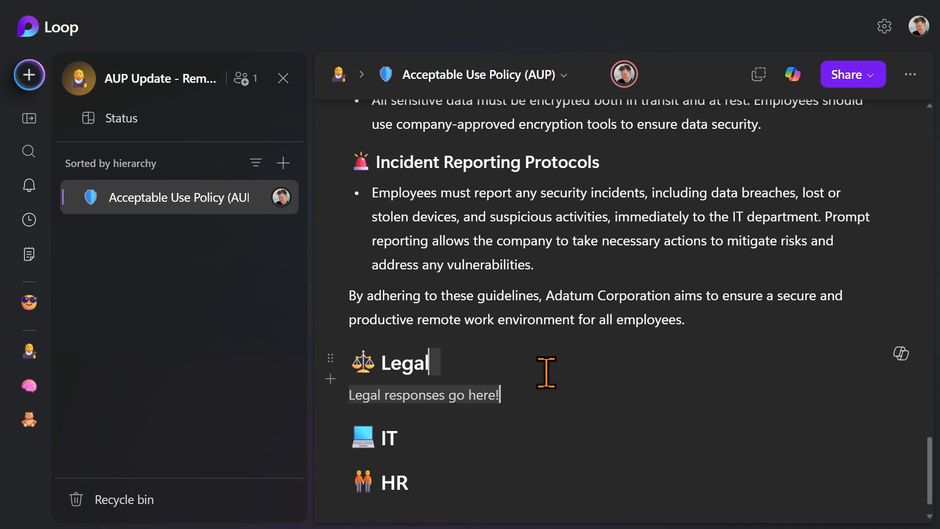
{"action": "key", "text": "BackSpace"}
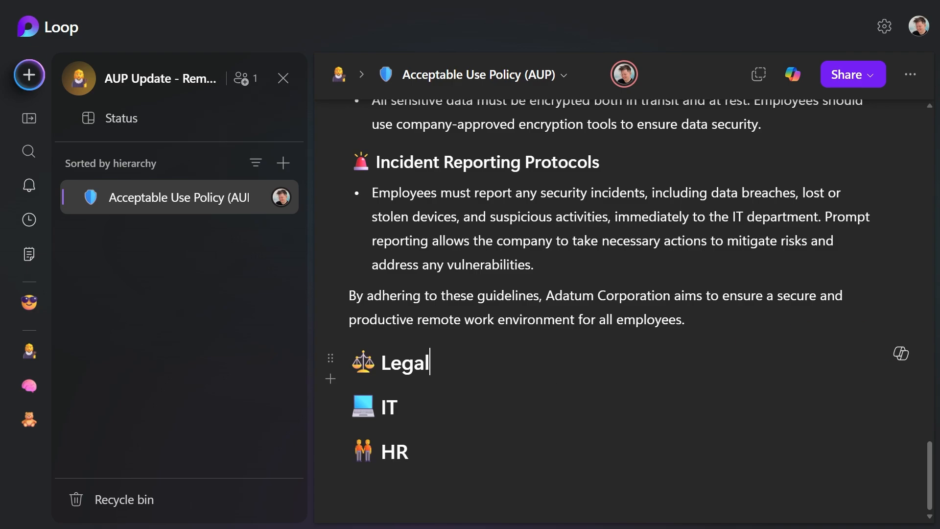
Step: Look back over the kept policy page from the department headings up to the Acceptable Use Policy (AUP) title
{"action": "scroll", "coordinate": [733, 292], "scroll_direction": "up", "scroll_amount": 20}
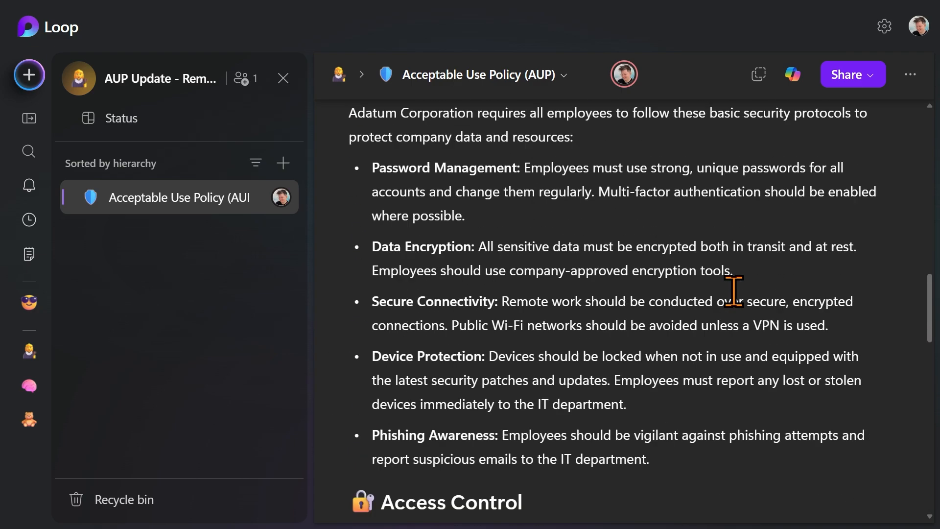
{"action": "scroll", "coordinate": [734, 291], "scroll_direction": "up", "scroll_amount": 10}
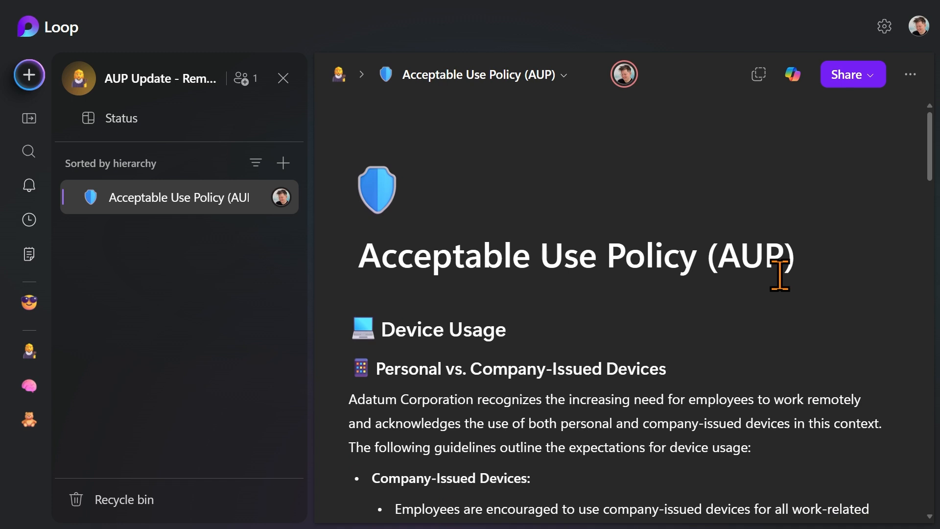
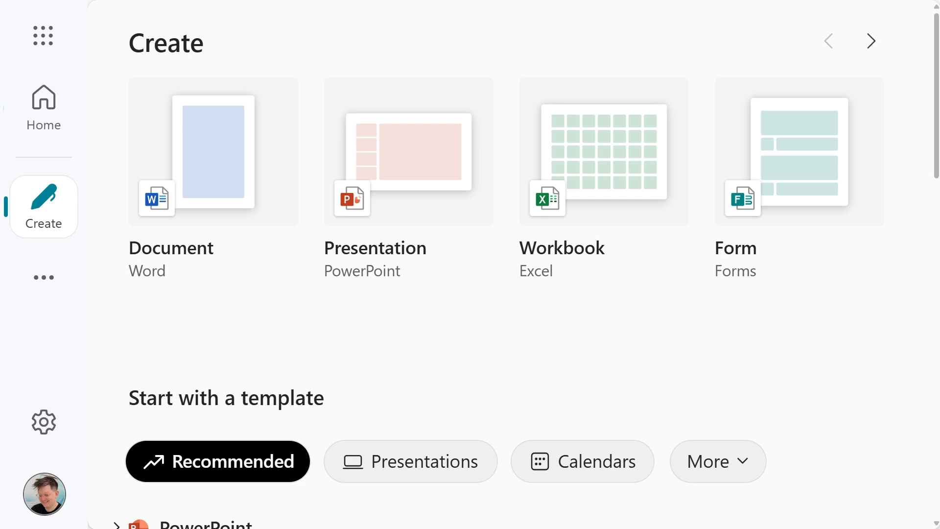
Step: Create a new blank Excel workbook and dismiss the Start with Copilot dialog
{"action": "left_click", "coordinate": [598, 189]}
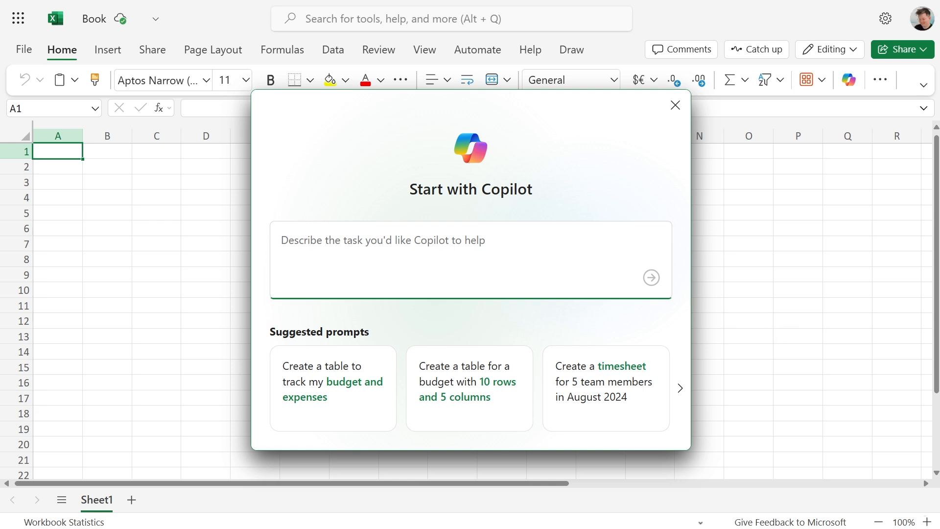
{"action": "left_click", "coordinate": [676, 106]}
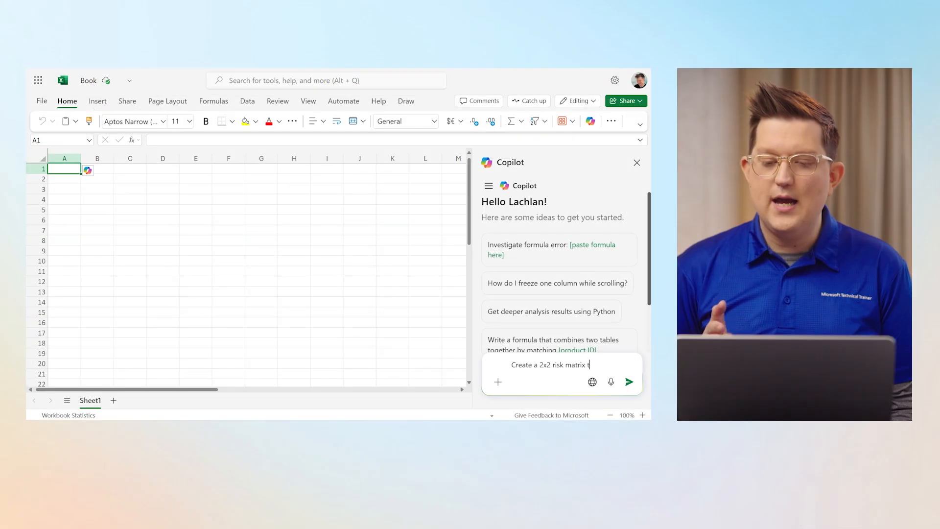
Step: Begin a Copilot prompt with "Create a 2x2 risk matrix table. It should compare Low and High likelihood to Low and High impact risks"
{"action": "type", "text": "able. It should "}
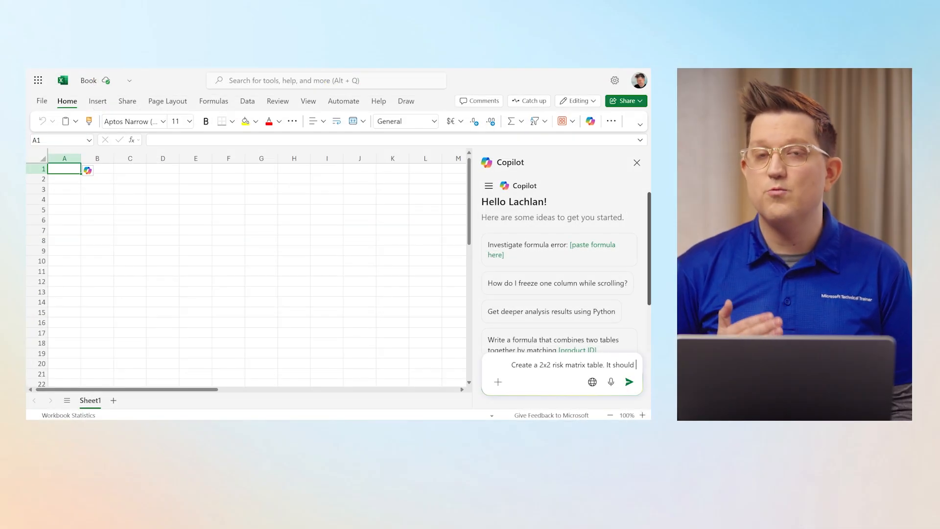
{"action": "type", "text": "compare Low an"}
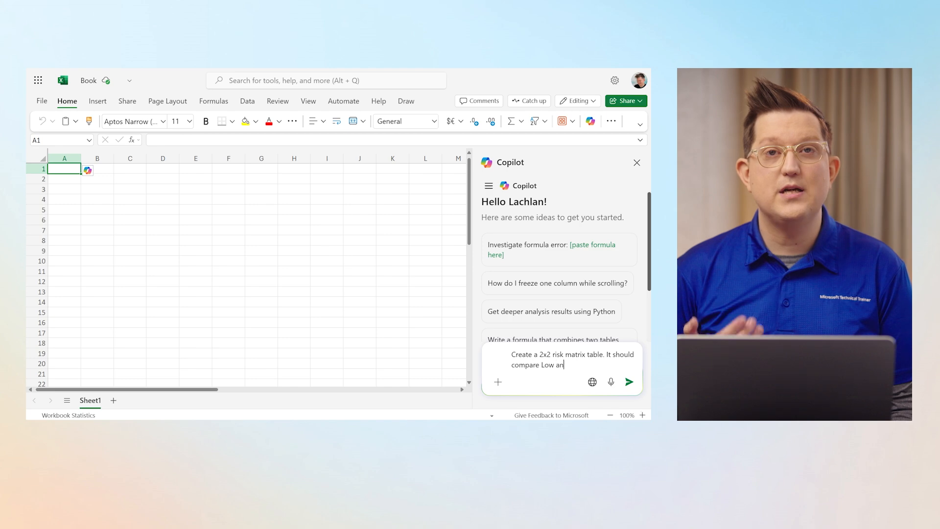
{"action": "type", "text": "d High likel"}
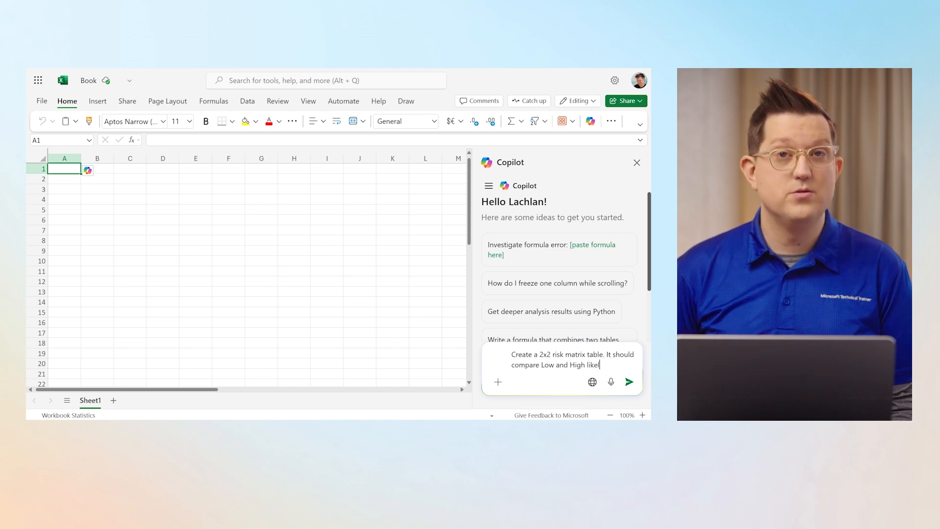
{"action": "type", "text": "ihood to"}
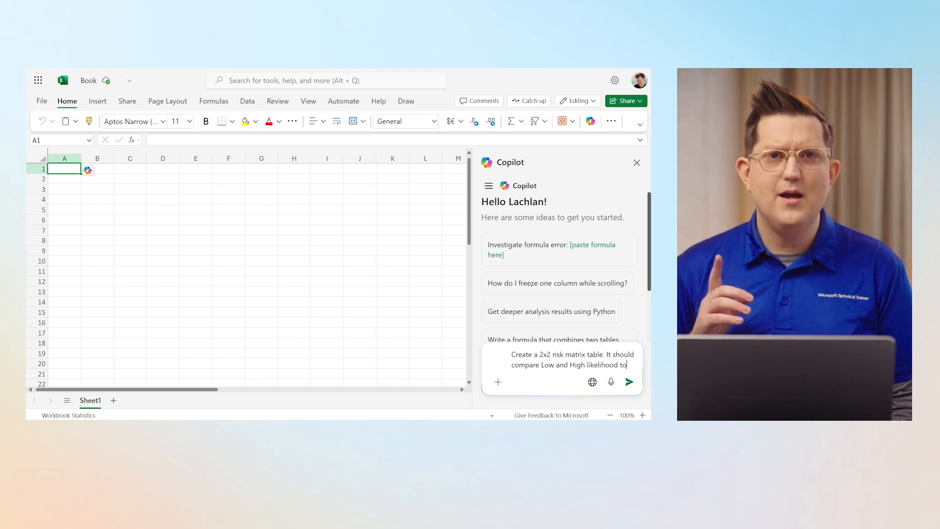
{"action": "type", "text": " Low and High"}
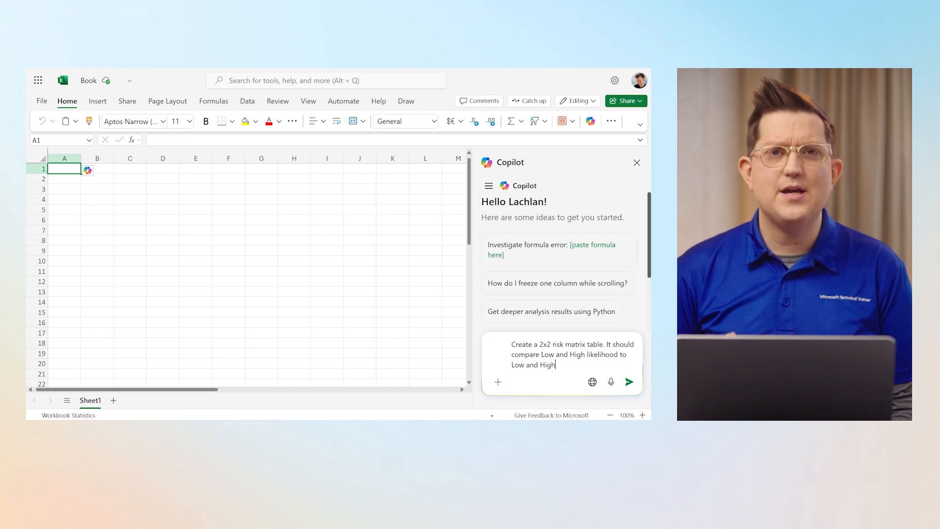
{"action": "type", "text": " impact risks"}
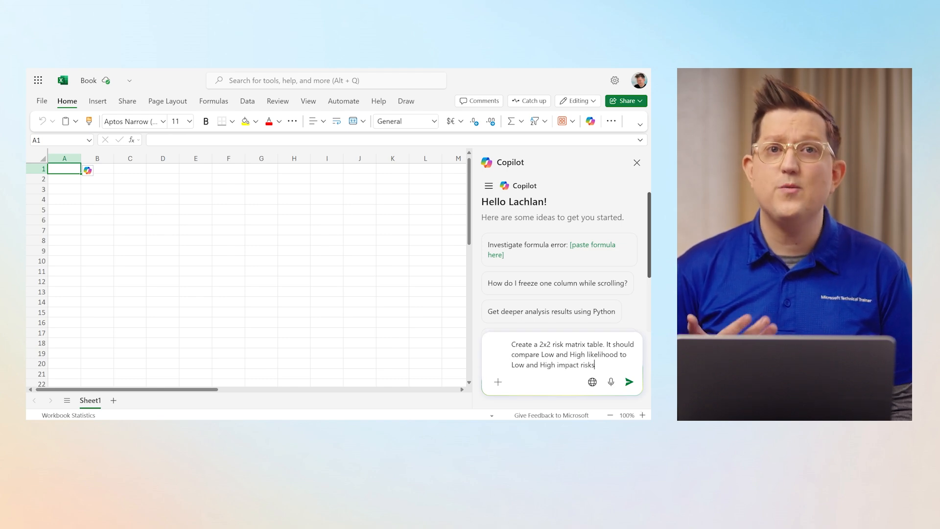
Step: Add "Display Likelihood/Impact in cell A1. Leave all other cells within the table blank for now" to the prompt, submit it, and insert the generated table
{"action": "type", "text": ". Display Like"}
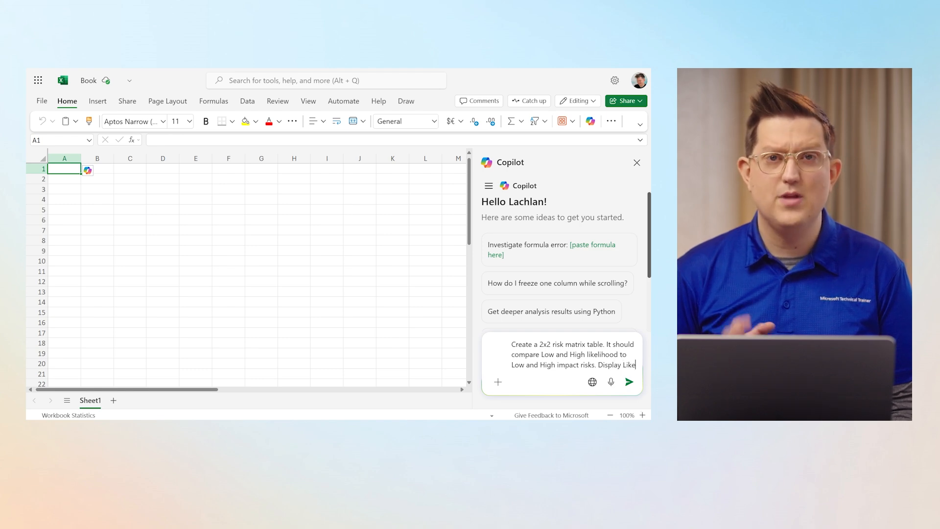
{"action": "type", "text": "lihood/Impact in cell A1. Leave al"}
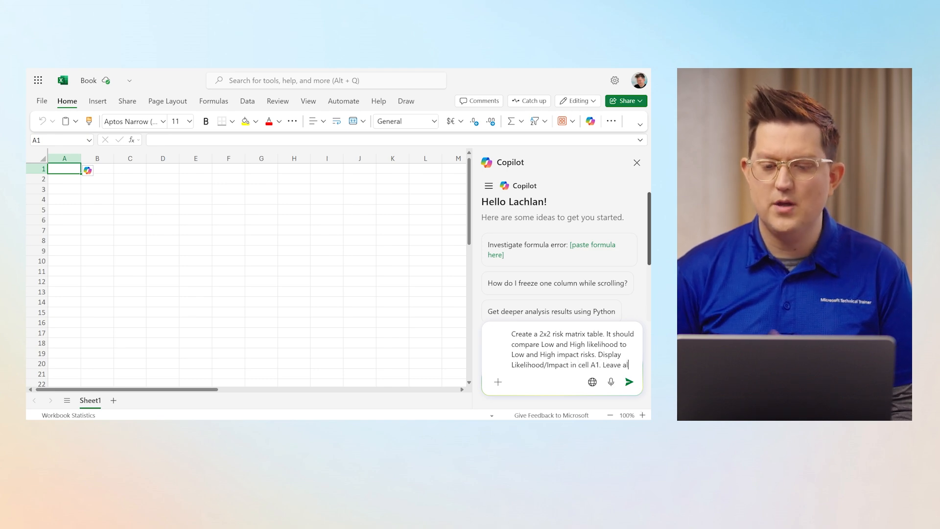
{"action": "type", "text": "l other cells wi"}
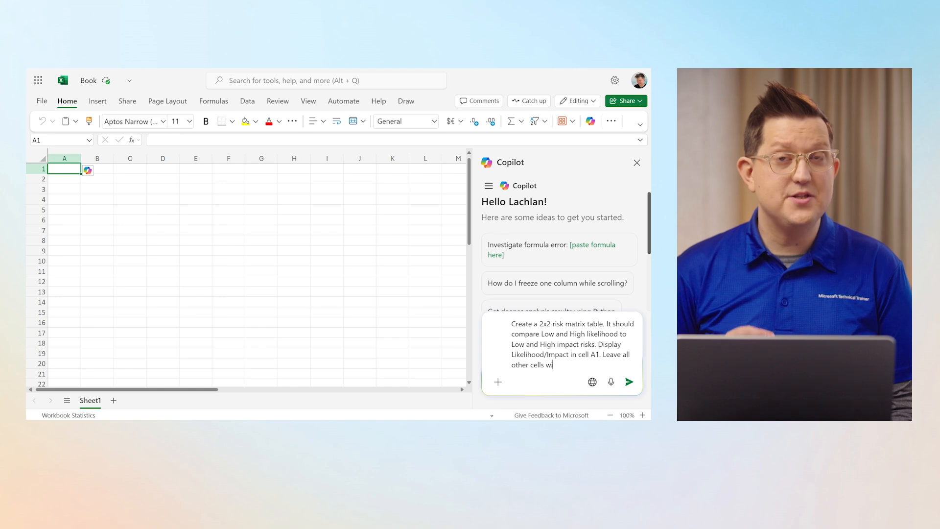
{"action": "type", "text": "thin the table b"}
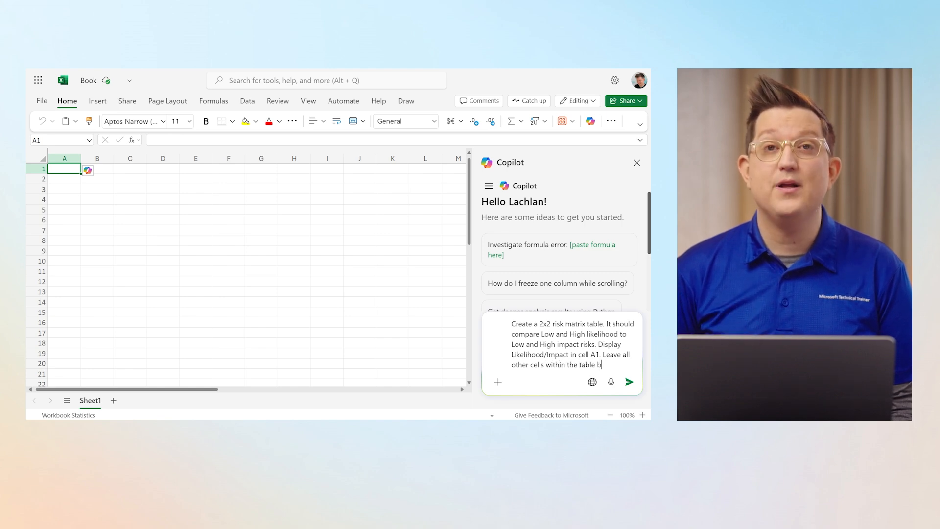
{"action": "type", "text": "lank for now"}
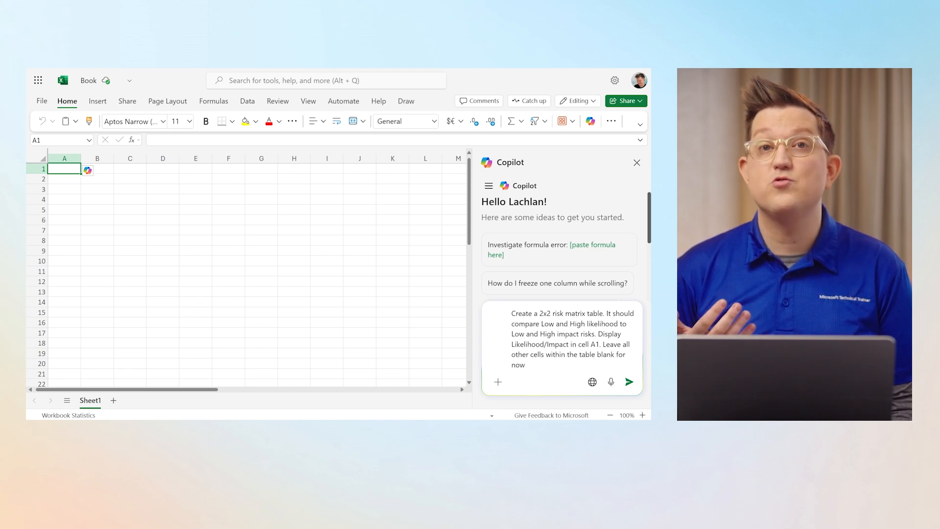
{"action": "key", "text": "Return"}
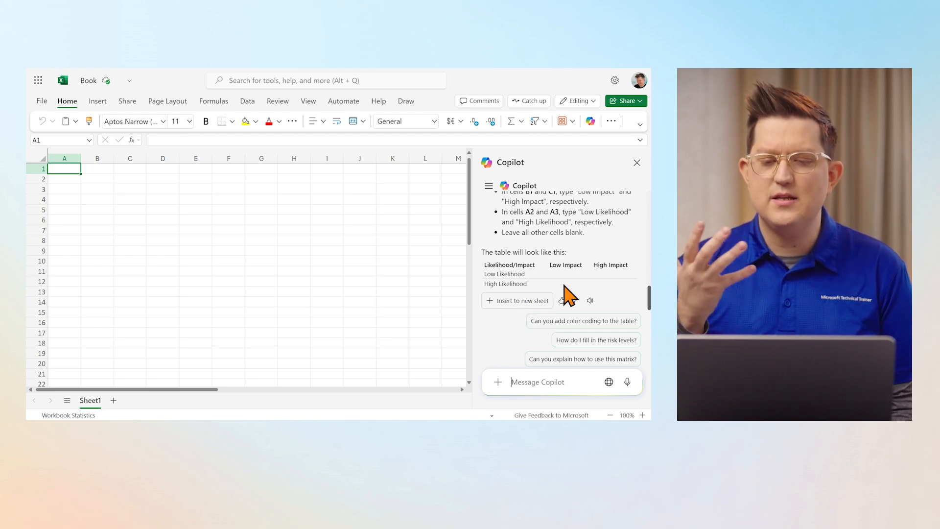
{"action": "left_click", "coordinate": [515, 303]}
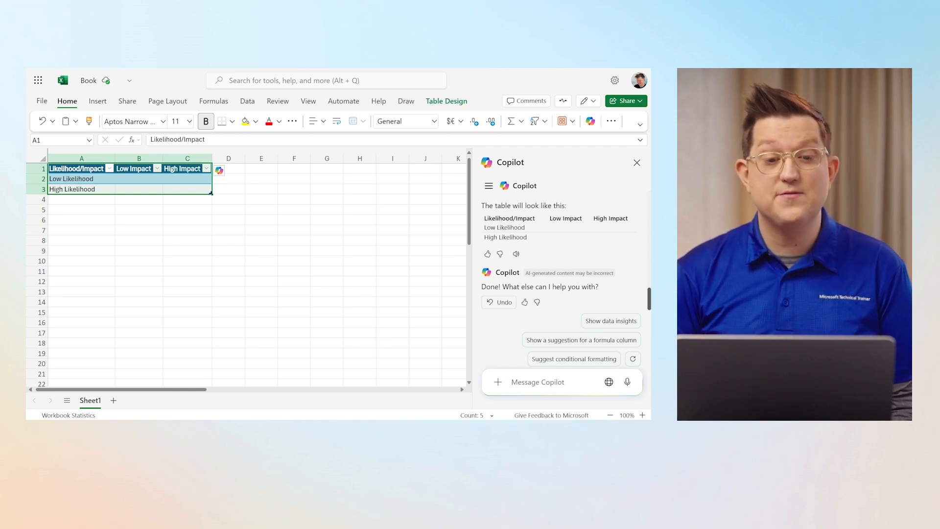
Step: Ask Copilot to populate the matrix with the following four legal risks in appropriate cells based on their likelihood and impact, without listing the risks
{"action": "type", "text": "Po"}
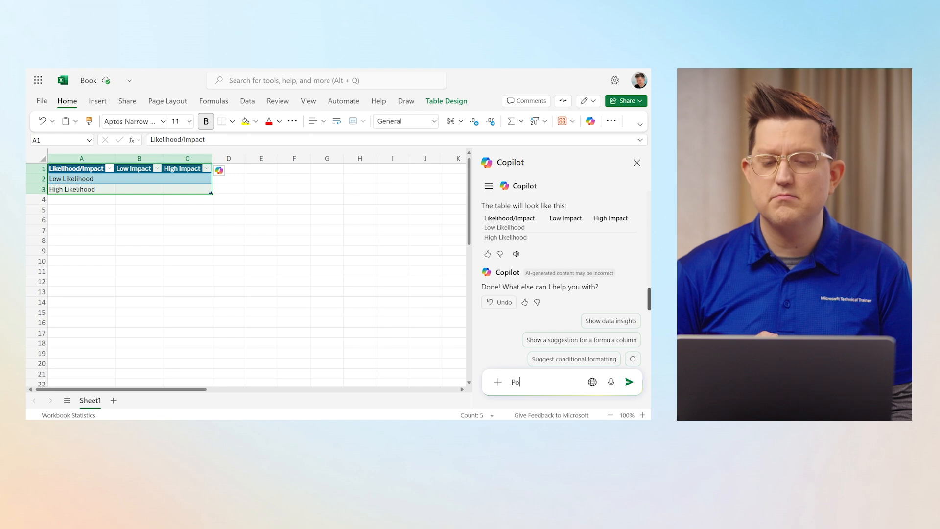
{"action": "type", "text": "pulate the matrix with the fo"}
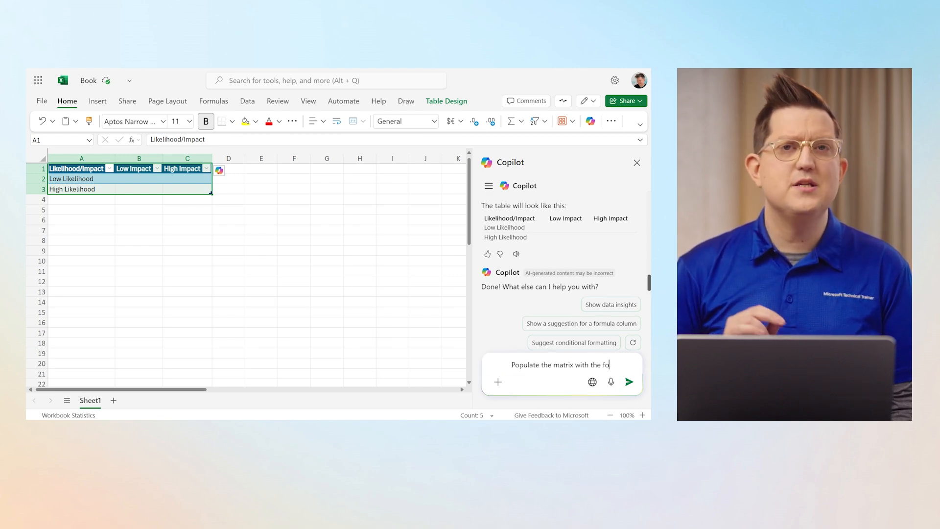
{"action": "type", "text": "llowing four legal"}
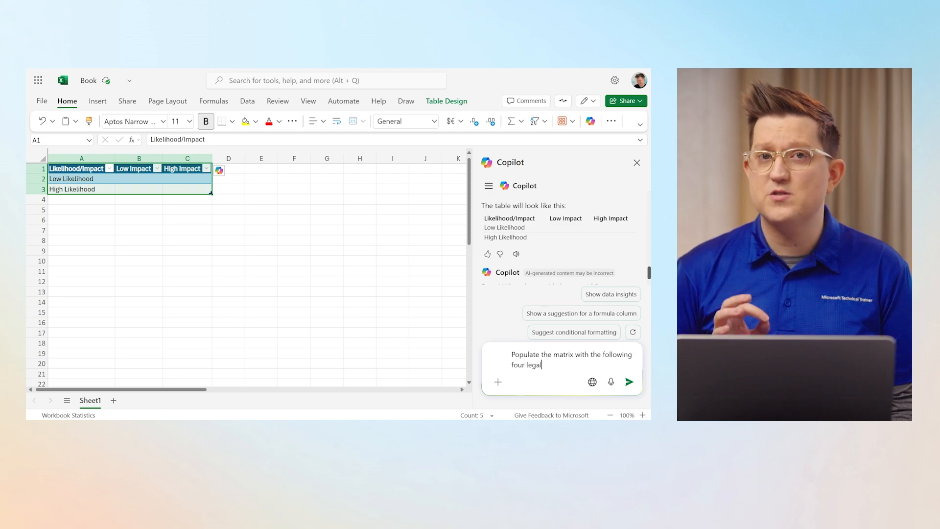
{"action": "type", "text": " risks in appro"}
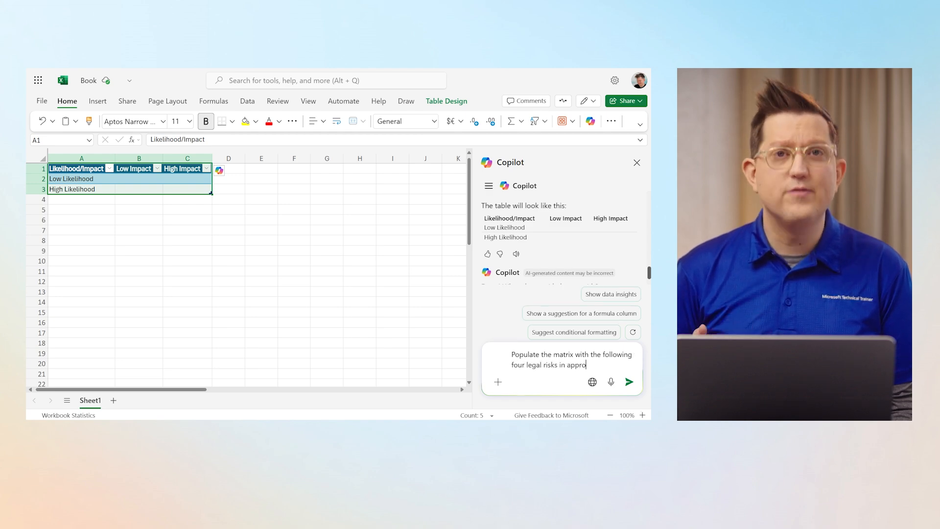
{"action": "type", "text": "priate cells base"}
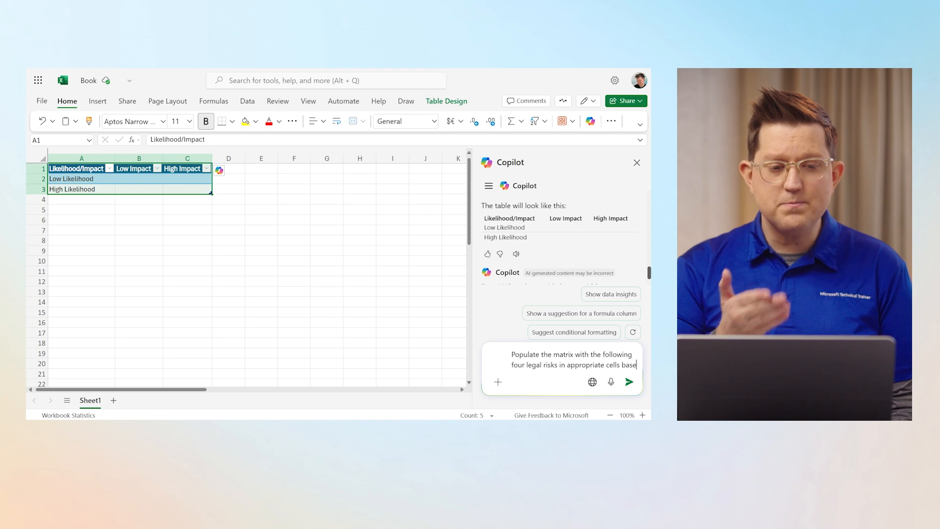
{"action": "type", "text": "d on their Like"}
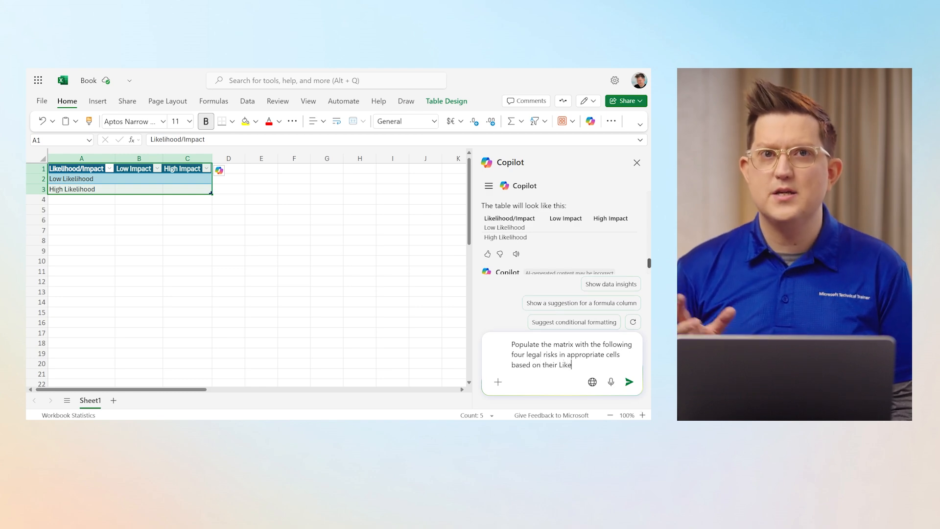
{"action": "type", "text": "lihood and Impact"}
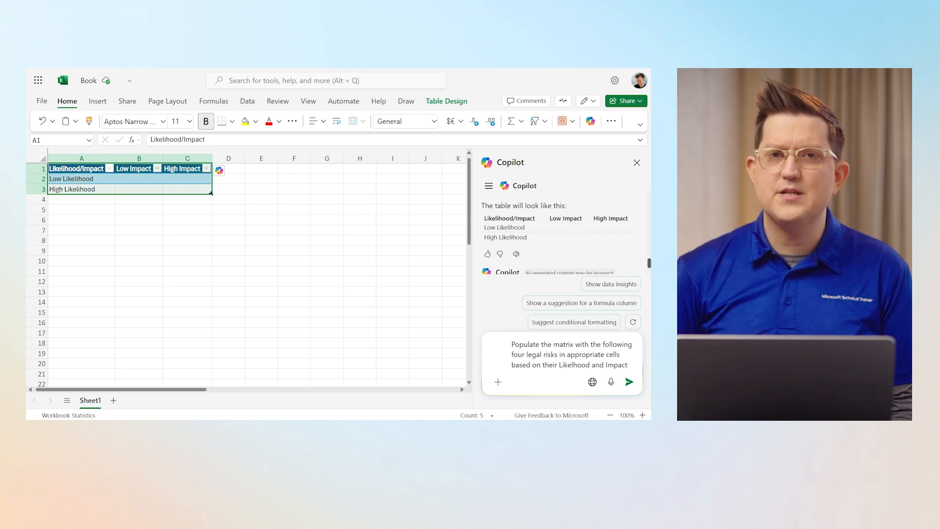
{"action": "key", "text": "Return"}
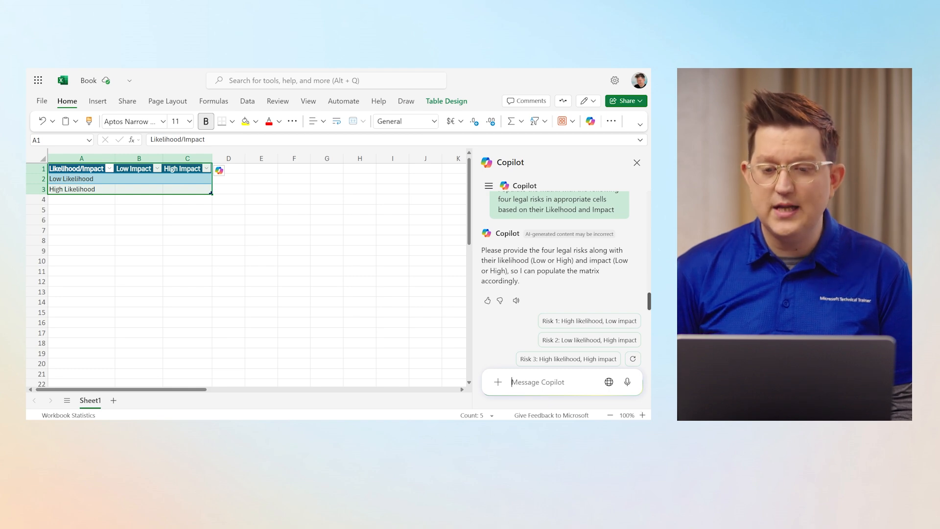
Step: Try giving Copilot a single risk for the matrix: "Data Privacy Violations: High Likelihood, High Impact"
{"action": "type", "text": "Data Priva"}
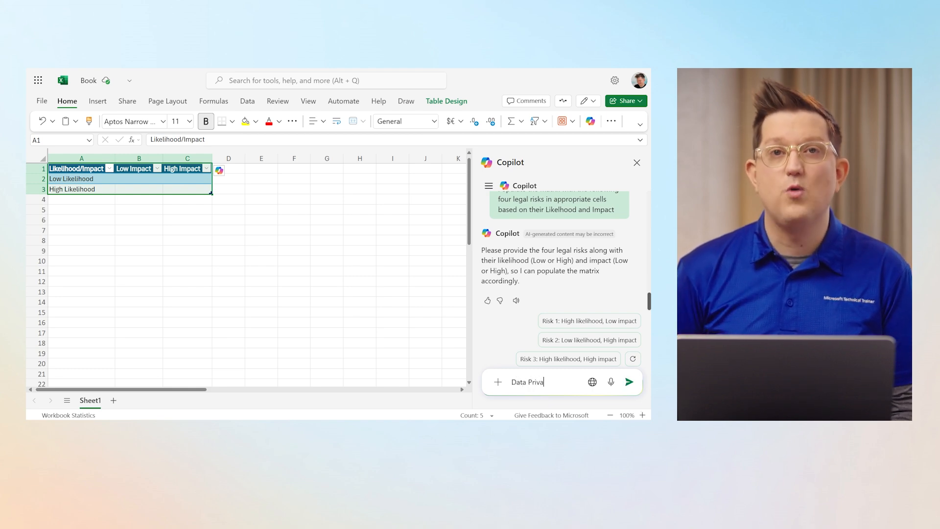
{"action": "type", "text": "cy Violations: High Lik"}
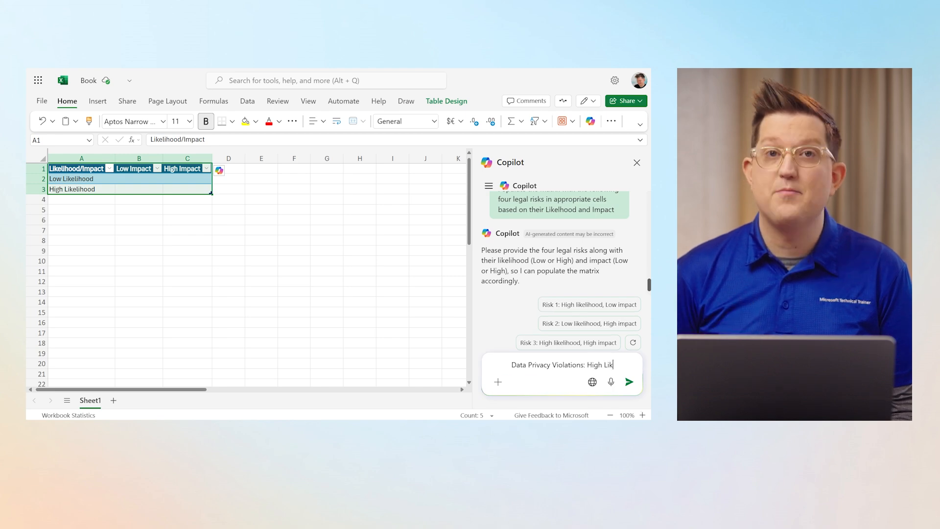
{"action": "type", "text": "elihood, "}
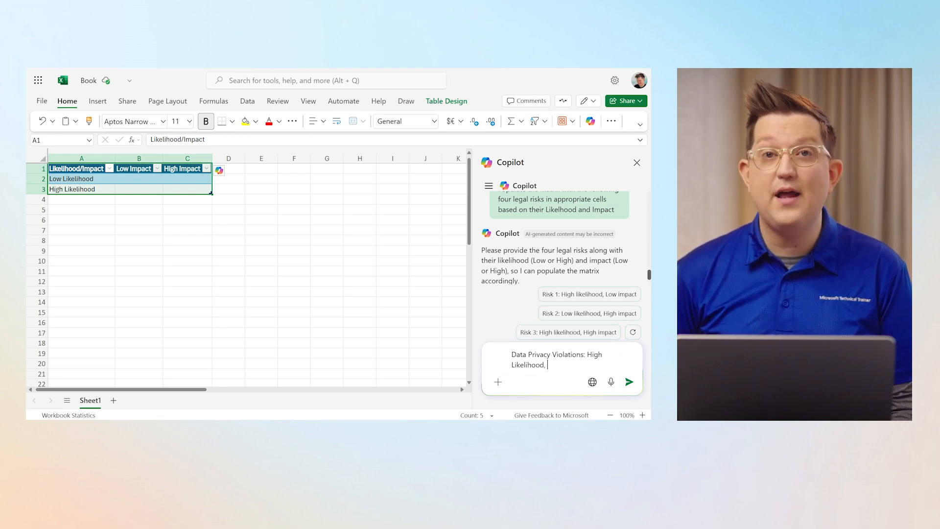
{"action": "type", "text": "High Impact"}
{"action": "key", "text": "Return"}
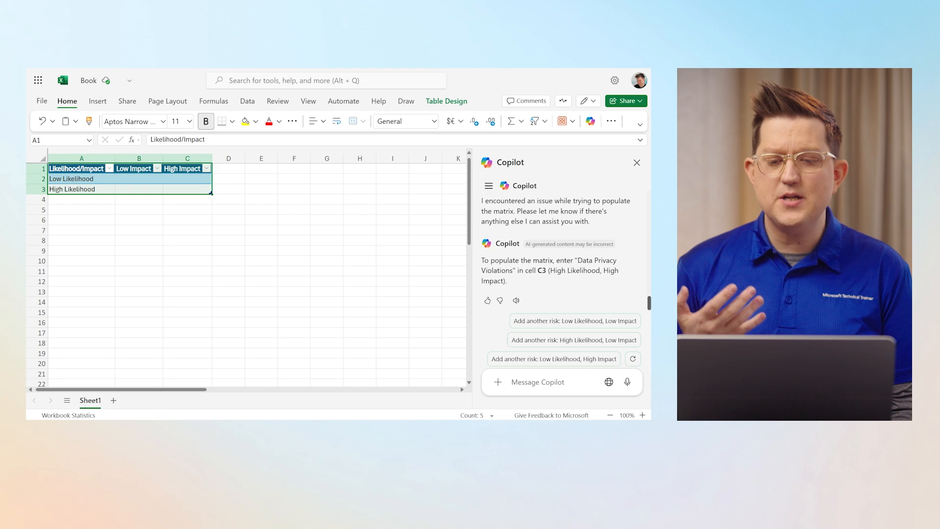
Step: Have Copilot populate the matrix by likelihood/impact: Data Privacy Violations (High/High), Breach of Contract (Low/High), IP Infringement (High/Low), Non-Compliance with Labor Laws (Low/Low)
{"action": "type", "text": "Populate the matrix with the following four legal risks in appropriate cells based on their likelihood and impact: \"Data Privacy Violations: High Likelihood, High Impact,\" \"Breach of Contract: Low Likelihood, High Impact,\" \"IP Infringement: High Likelihood, Low Impact,\" and \"Non-Compliance with Labor Laws: Low Likelihood, Low Impact.\"\""}
{"action": "scroll", "coordinate": [579, 331], "scroll_direction": "down", "scroll_amount": 3}
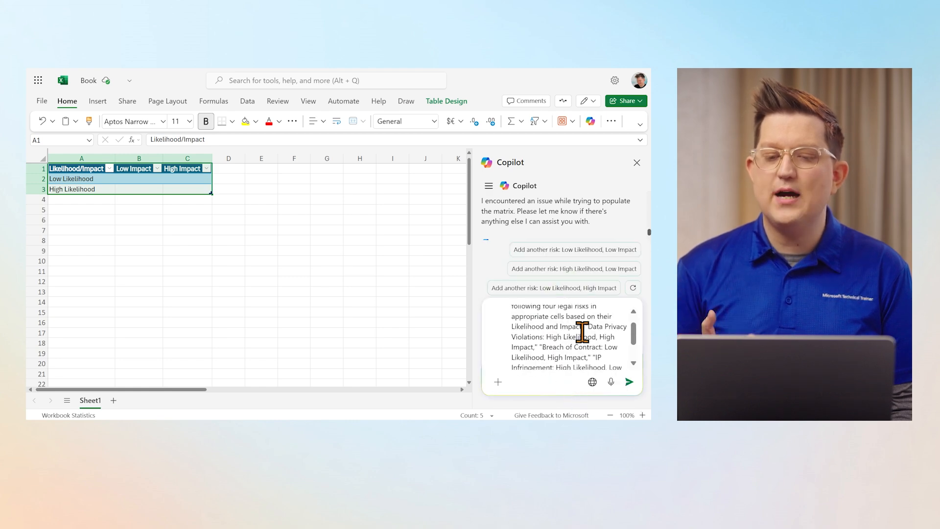
{"action": "key", "text": "BackSpace"}
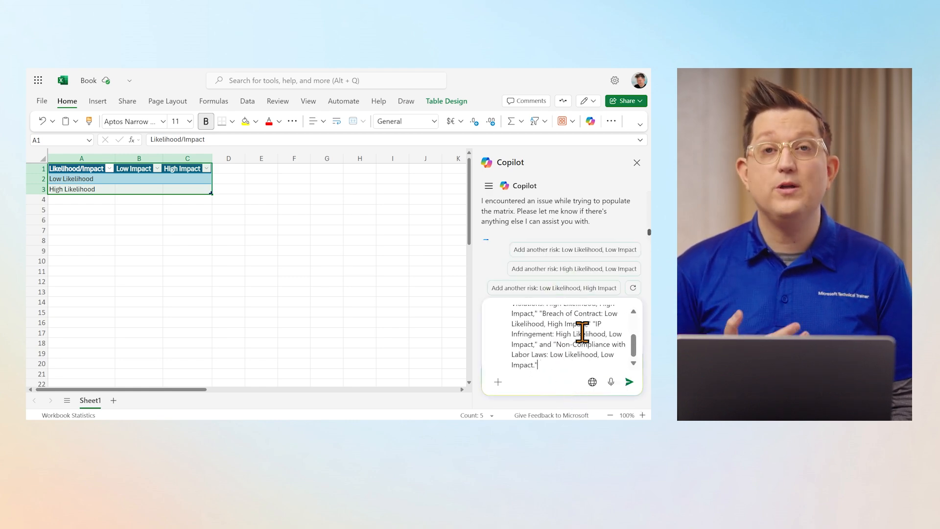
{"action": "left_click", "coordinate": [629, 382]}
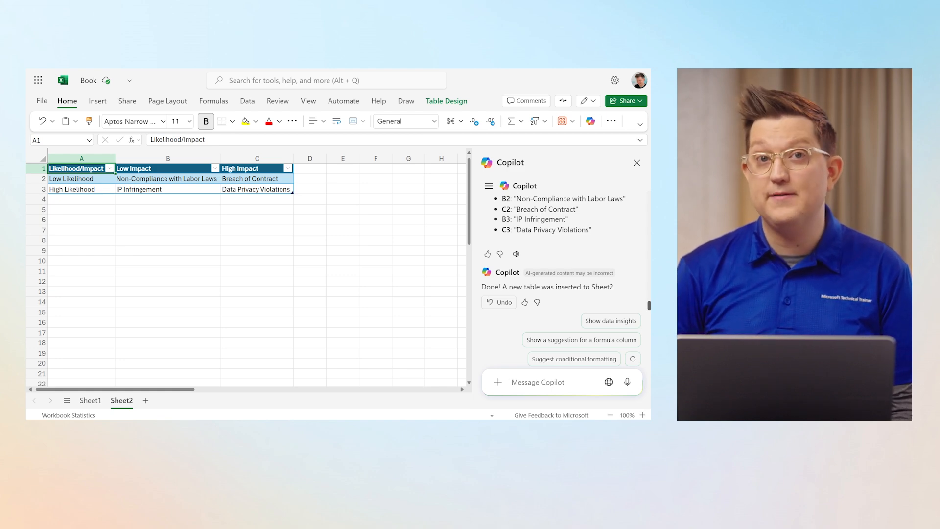
Step: Rename the Sheet2 worksheet to Risk Matrix
{"action": "right_click", "coordinate": [121, 399]}
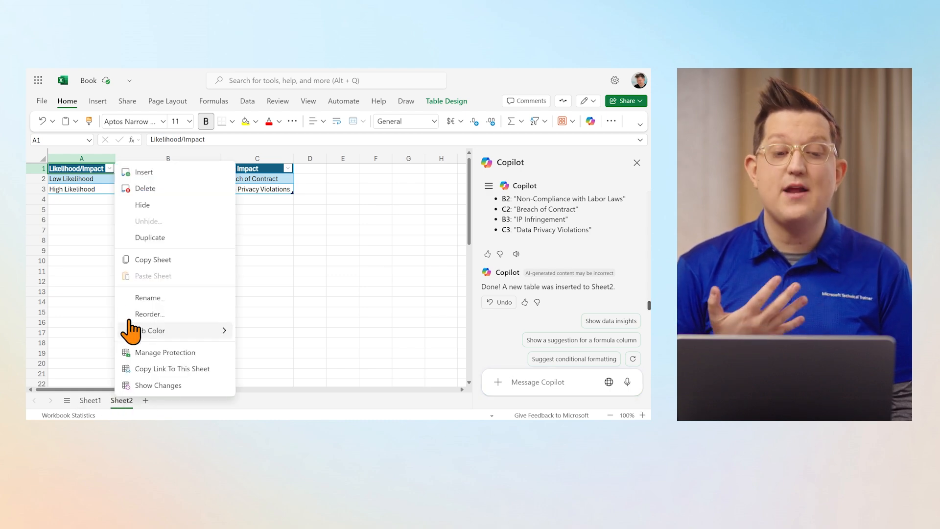
{"action": "left_click", "coordinate": [162, 298]}
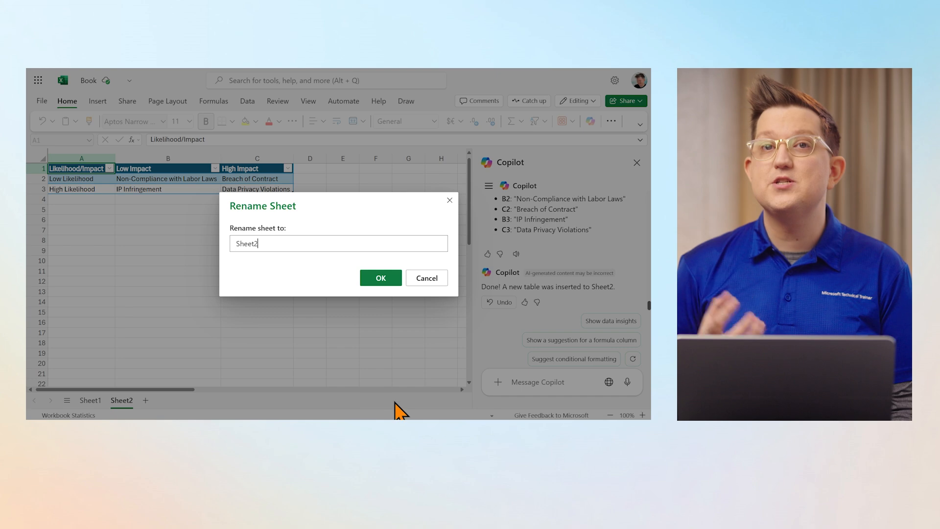
{"action": "type", "text": "Risk Mat"}
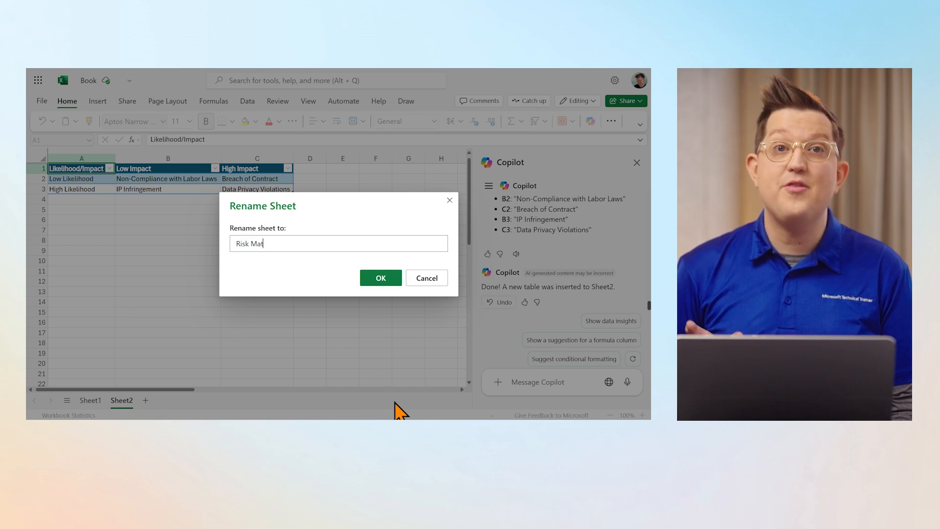
{"action": "type", "text": "rix"}
{"action": "left_click", "coordinate": [384, 278]}
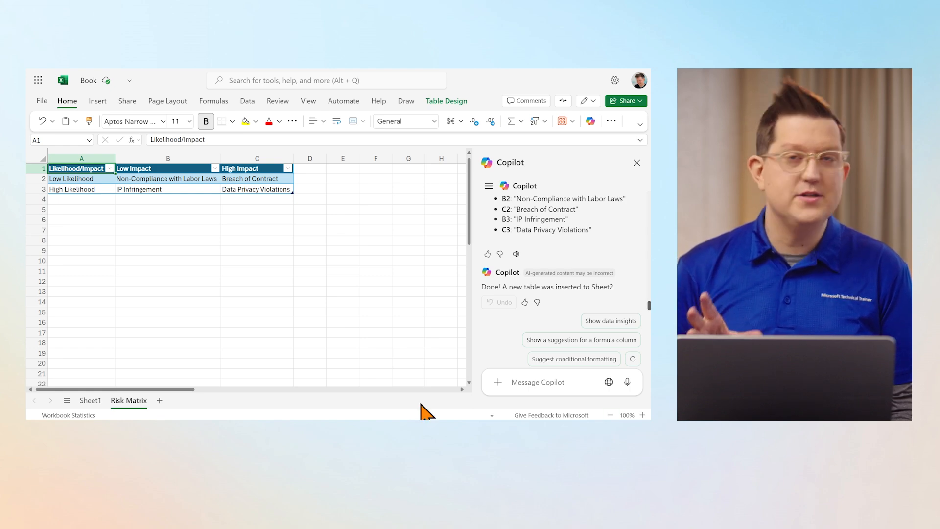
Step: Have Copilot tabulate Legal Risk and Mitigation Strategy for Data Privacy Violations, Breach of Contract, IP Infringement and Non-Compliance with Labor Laws on a new sheet
{"action": "left_click", "coordinate": [86, 401]}
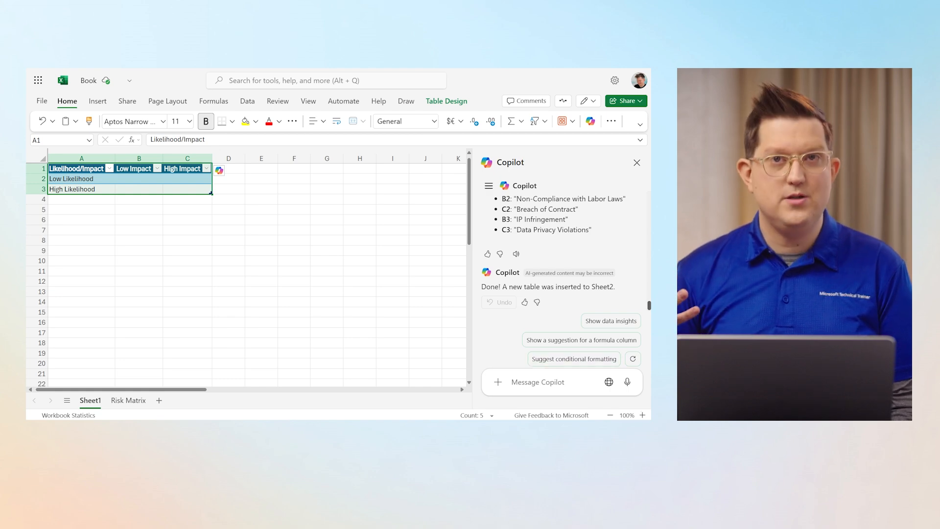
{"action": "left_click", "coordinate": [550, 382]}
{"action": "key", "text": "ctrl+v"}
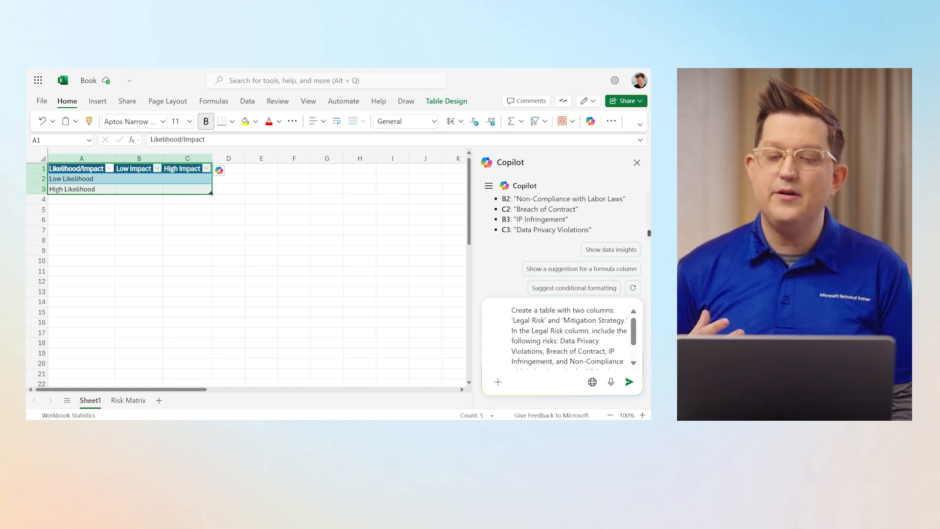
{"action": "left_click", "coordinate": [630, 382]}
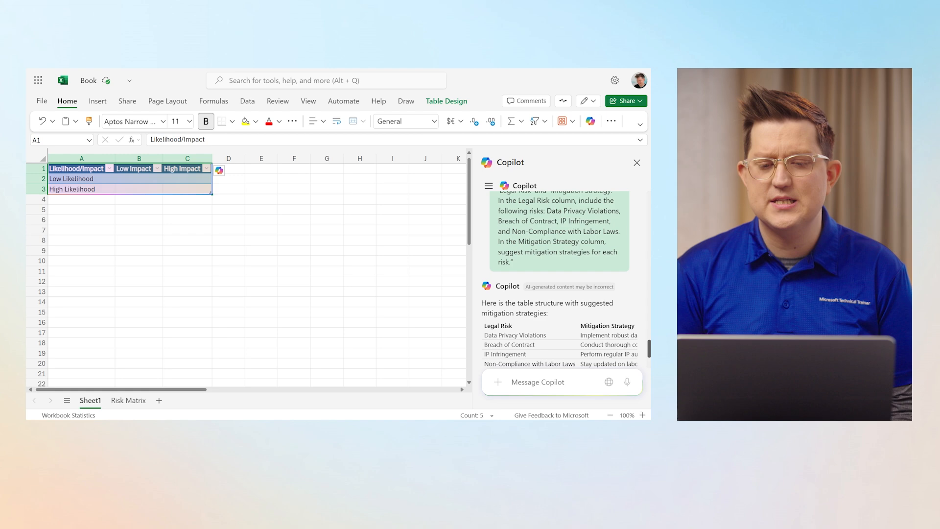
{"action": "scroll", "coordinate": [564, 315], "scroll_direction": "down", "scroll_amount": 2}
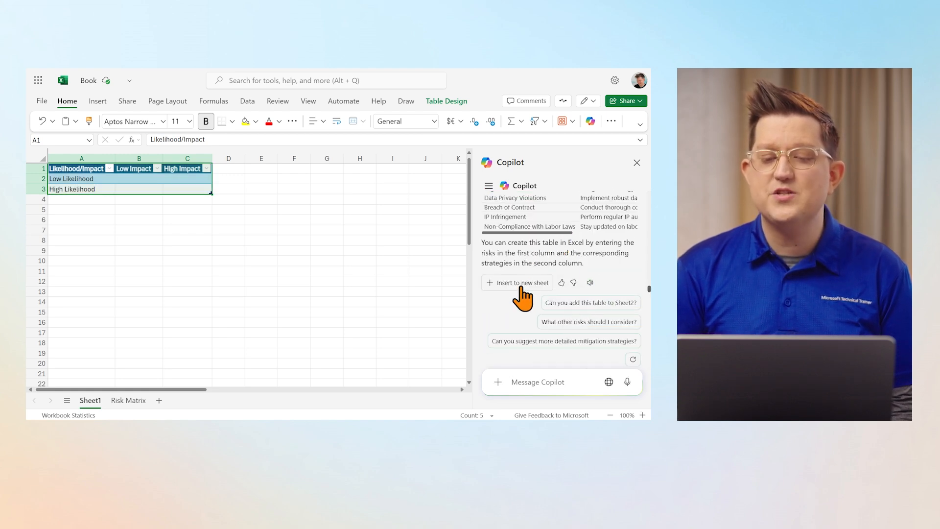
{"action": "left_click", "coordinate": [519, 283]}
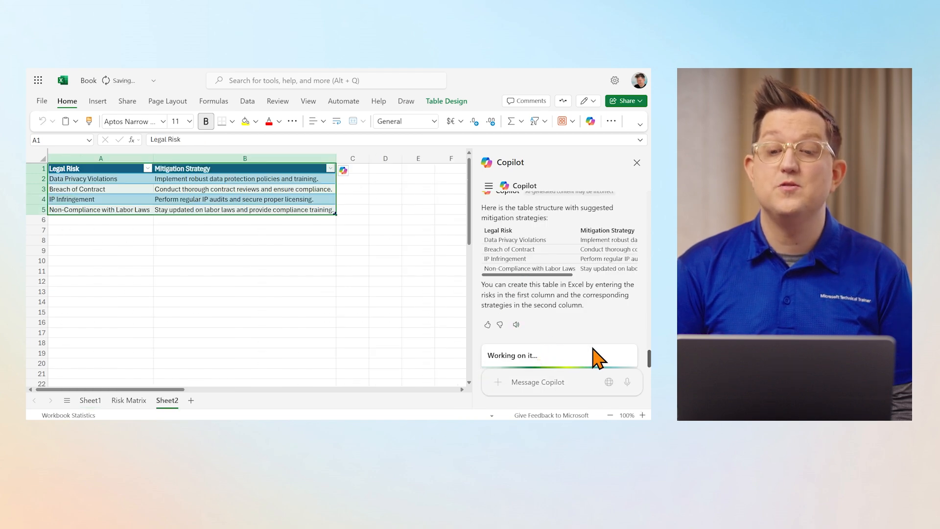
Step: Rename the Sheet2 worksheet containing the mitigation strategy table to Open Legal Questions
{"action": "double_click", "coordinate": [166, 401]}
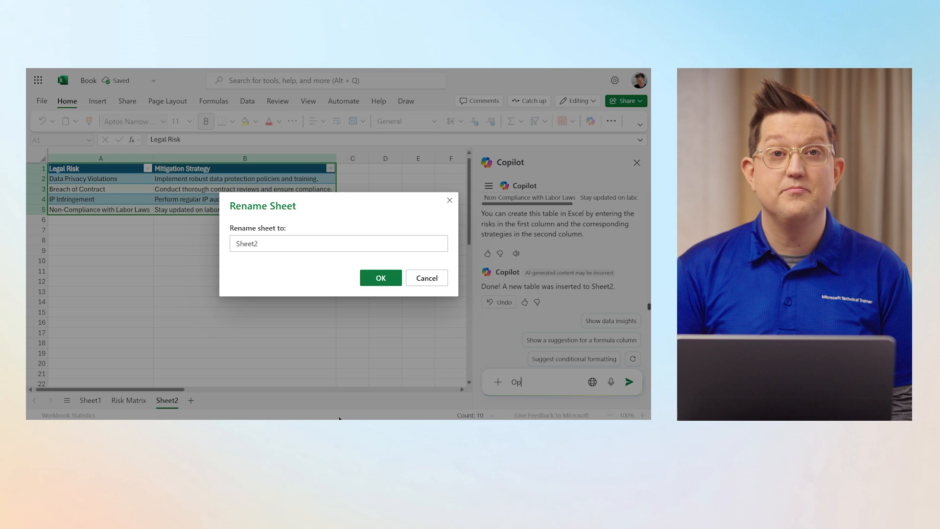
{"action": "double_click", "coordinate": [338, 248]}
{"action": "type", "text": "Open Le"}
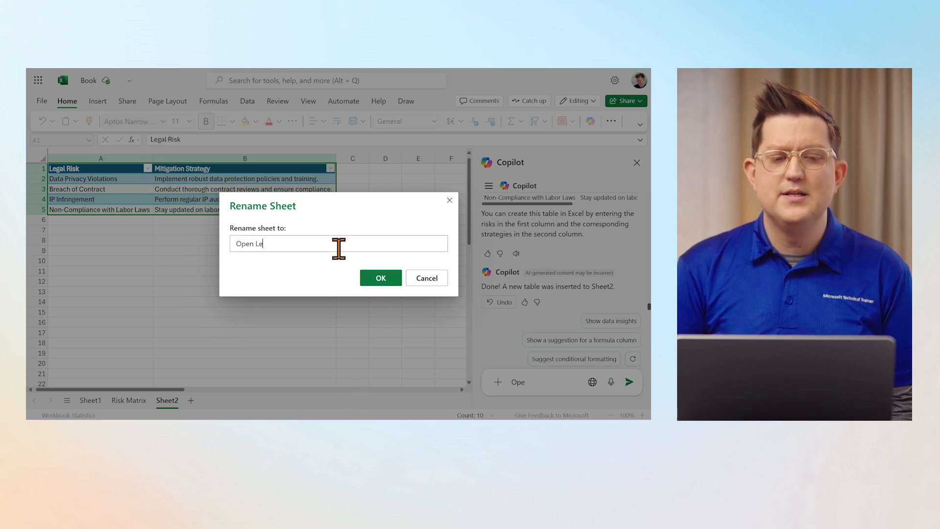
{"action": "type", "text": "gal Questions"}
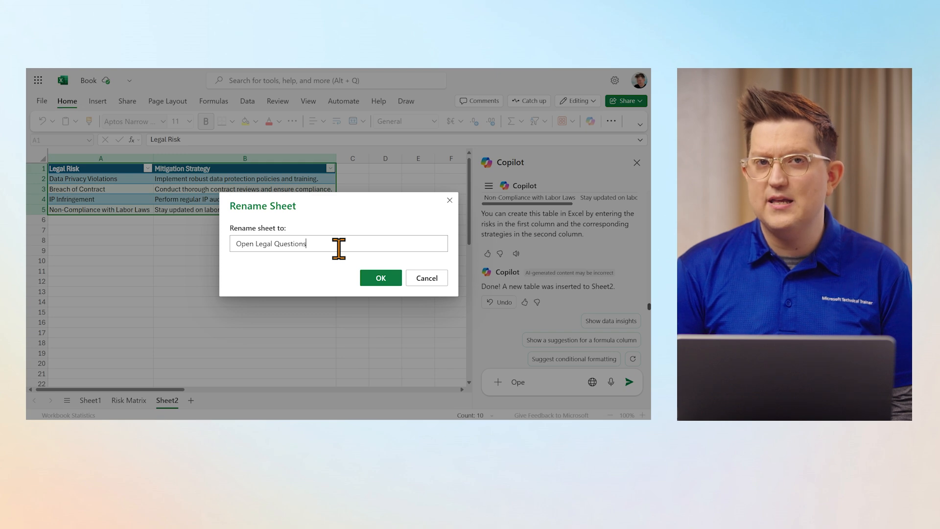
{"action": "left_click", "coordinate": [374, 277]}
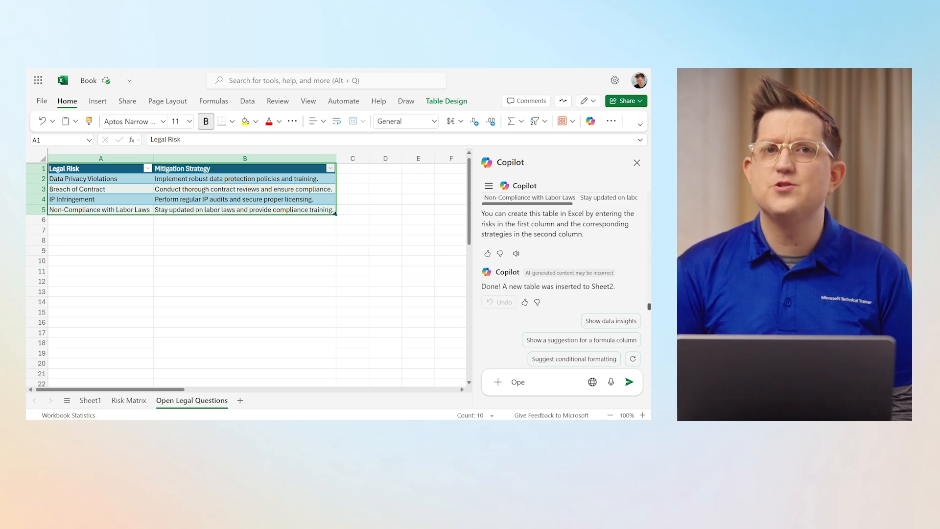
Step: From Sheet1, ask Copilot for 10 open-ended legal questions titled "Open Questions for Legal Review" to help identify compliance gaps, ownership of risk, etc
{"action": "left_click", "coordinate": [88, 400]}
{"action": "double_click", "coordinate": [541, 381]}
{"action": "type", "text": "Create a list of 10 questions"}
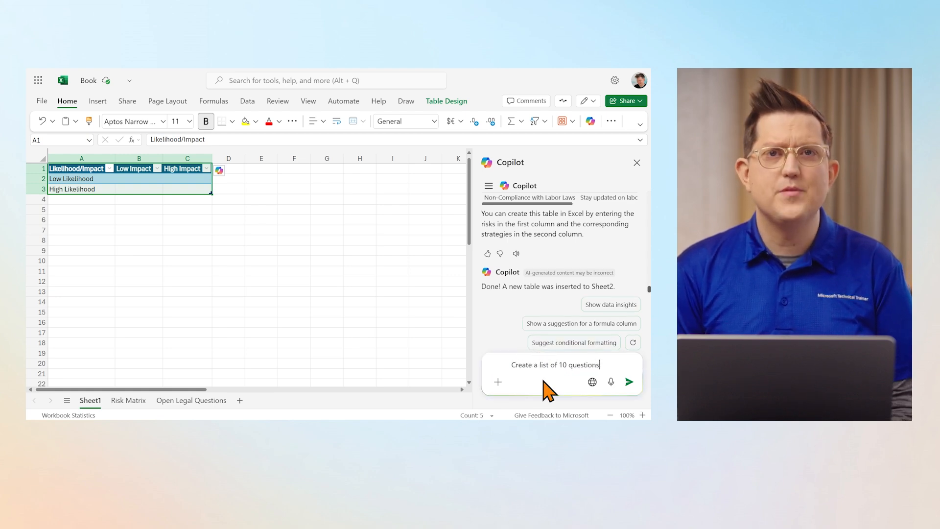
{"action": "type", "text": " entited \"O"}
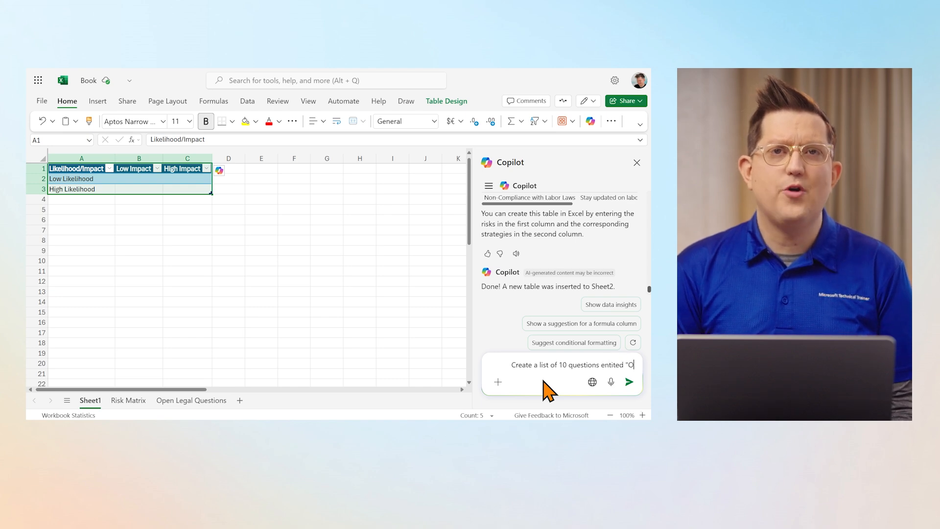
{"action": "type", "text": "pen Questions for Legal Review\""}
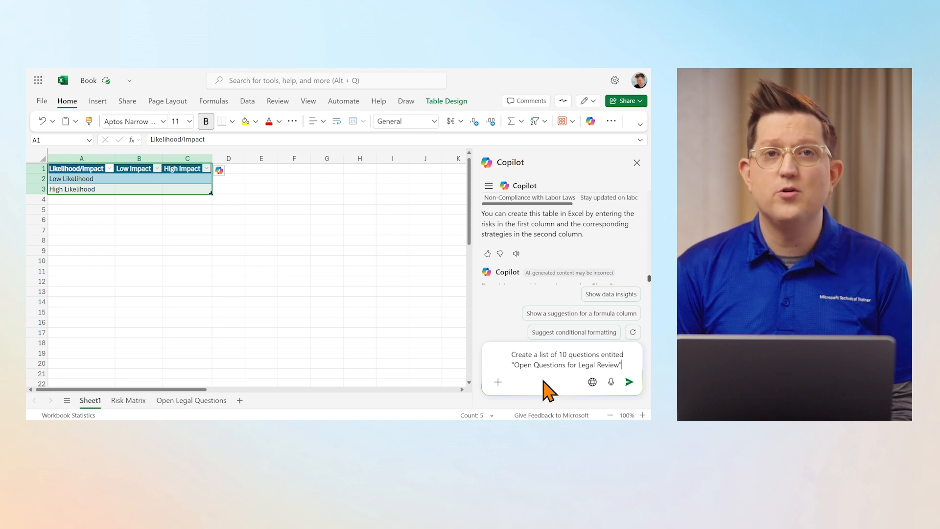
{"action": "type", "text": ". Include "}
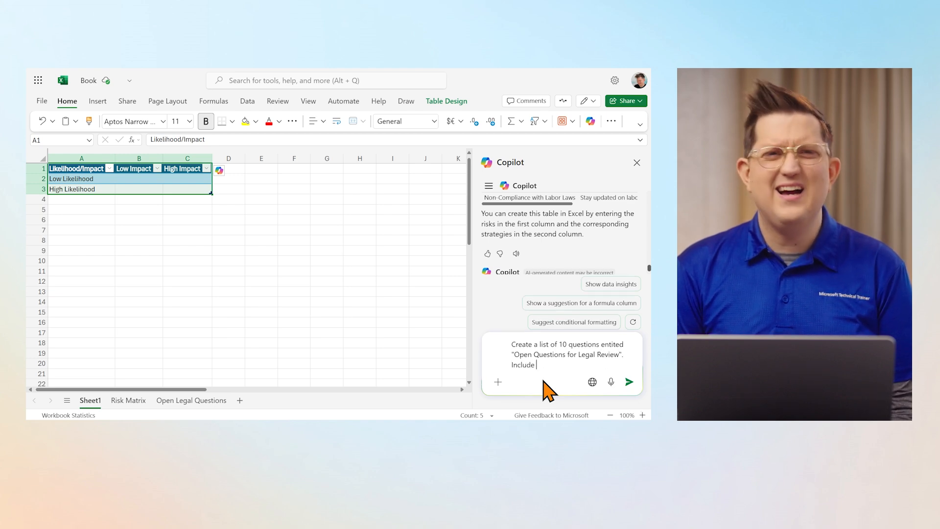
{"action": "type", "text": "open-"}
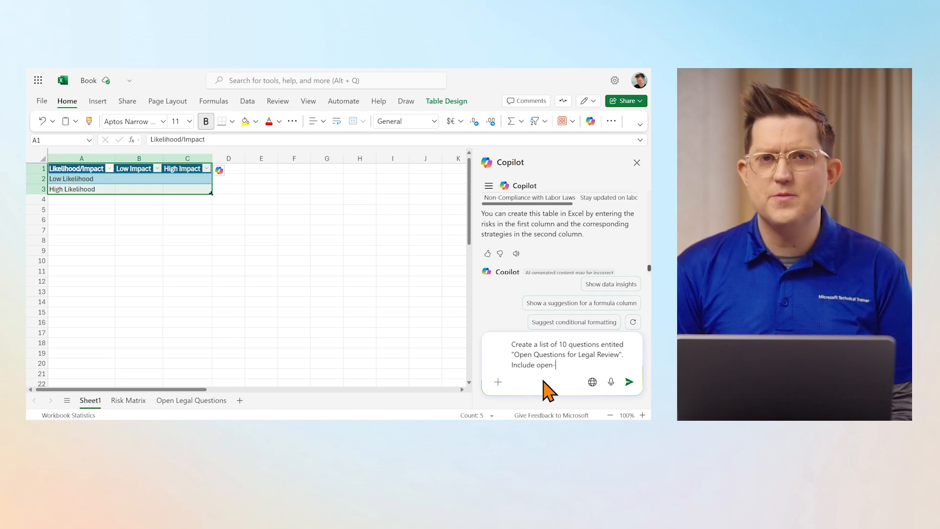
{"action": "type", "text": "ended legal questi"}
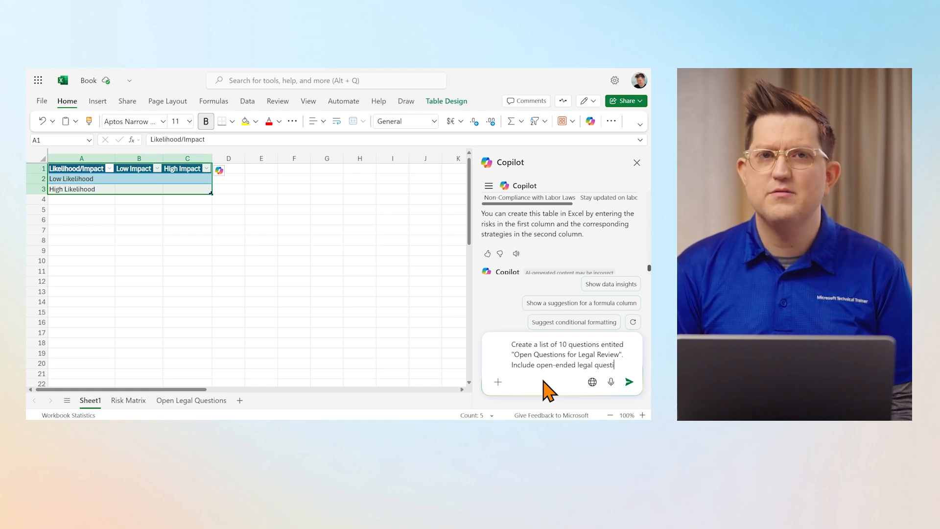
{"action": "type", "text": "ons to help iden"}
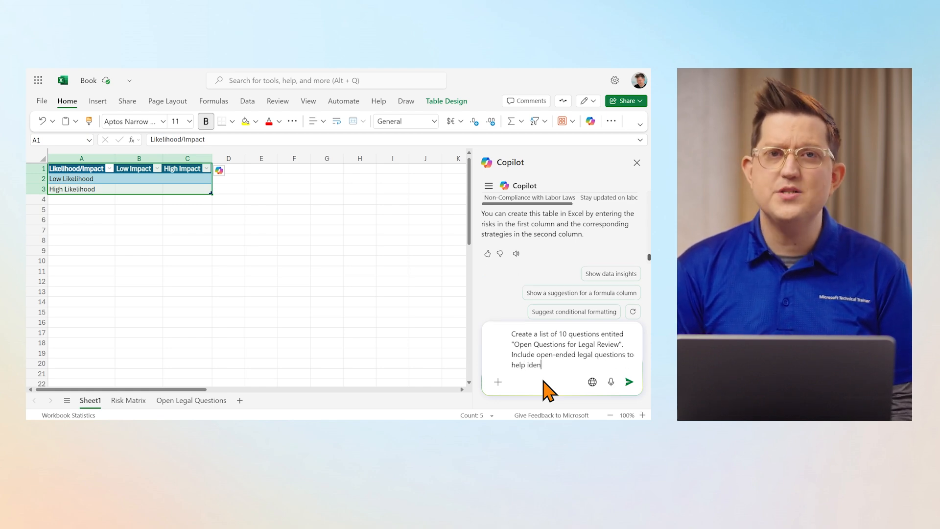
{"action": "type", "text": "tify compli"}
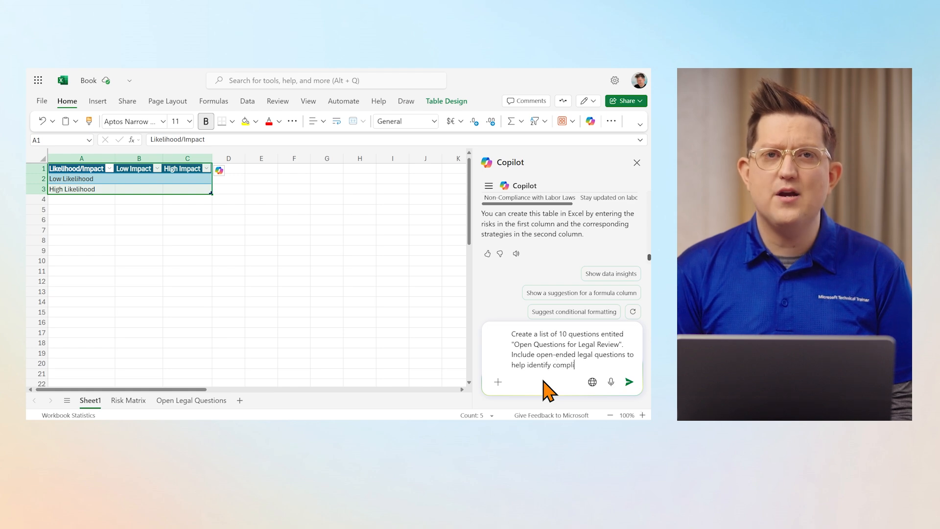
{"action": "type", "text": "ance gaps, ownership of r"}
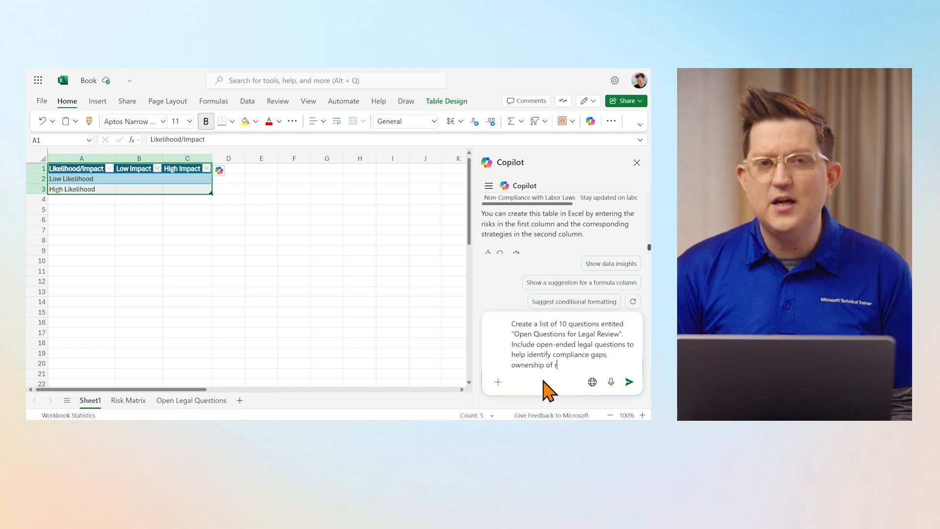
{"action": "type", "text": "isk, etc."}
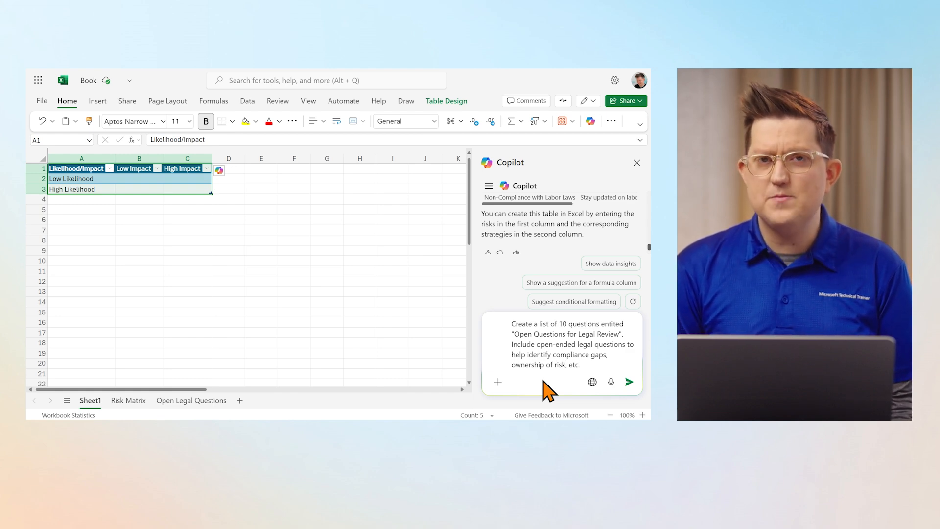
{"action": "key", "text": "Return"}
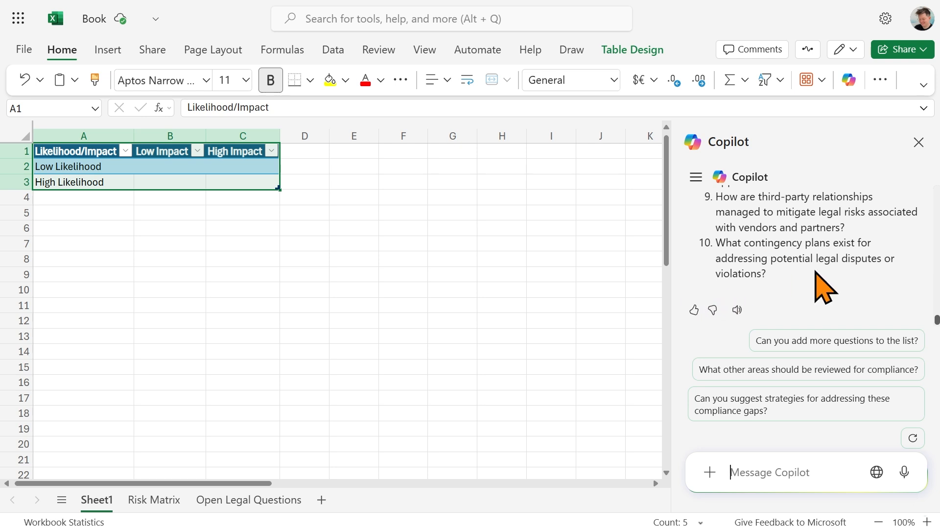
Step: Review Copilot's list of legal review questions and the tables on the Risk Matrix and Open Legal Questions sheets
{"action": "scroll", "coordinate": [836, 284], "scroll_direction": "up", "scroll_amount": 1}
{"action": "scroll", "coordinate": [835, 284], "scroll_direction": "up", "scroll_amount": 5}
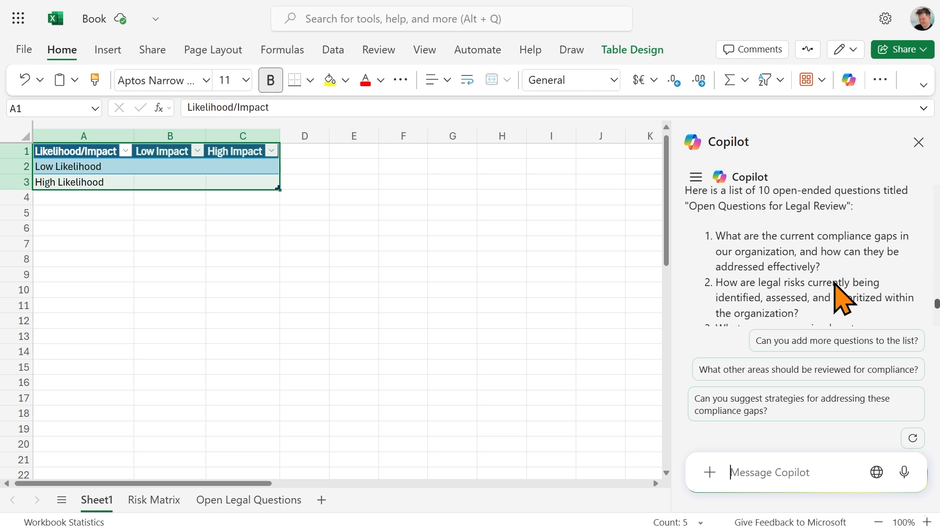
{"action": "scroll", "coordinate": [831, 288], "scroll_direction": "down", "scroll_amount": 10}
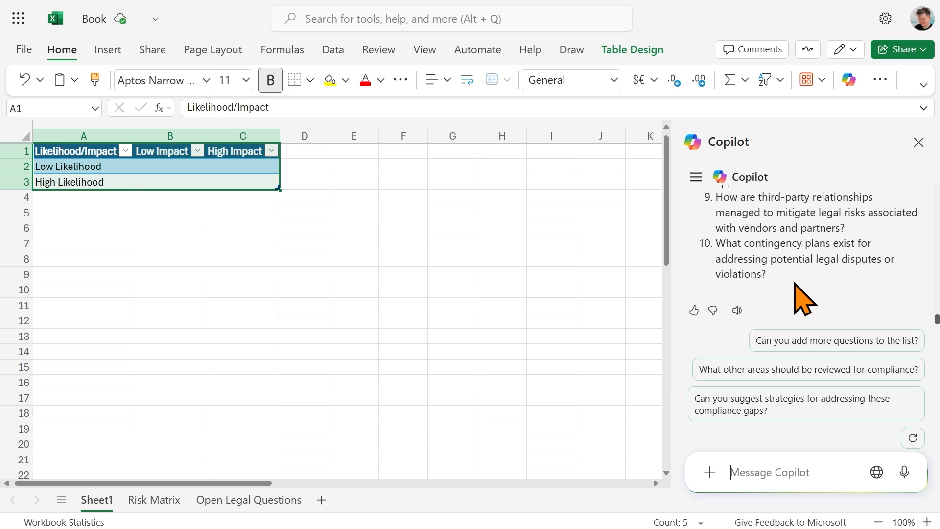
{"action": "left_click_drag", "start_coordinate": [772, 282], "coordinate": [699, 250]}
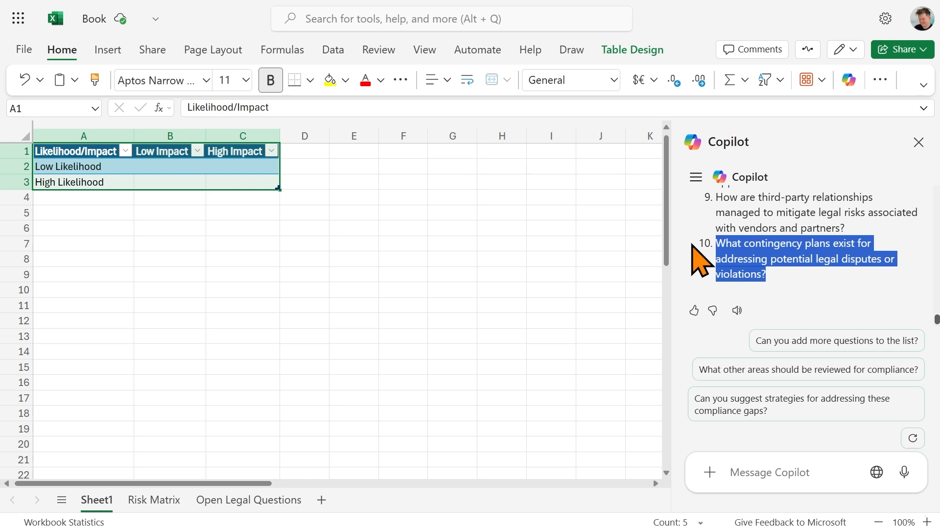
{"action": "left_click", "coordinate": [828, 294]}
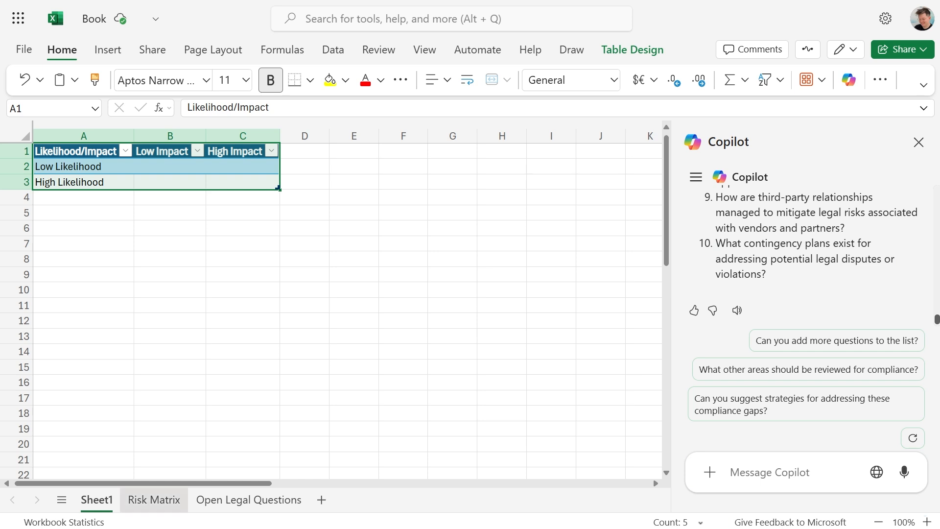
{"action": "left_click", "coordinate": [156, 502]}
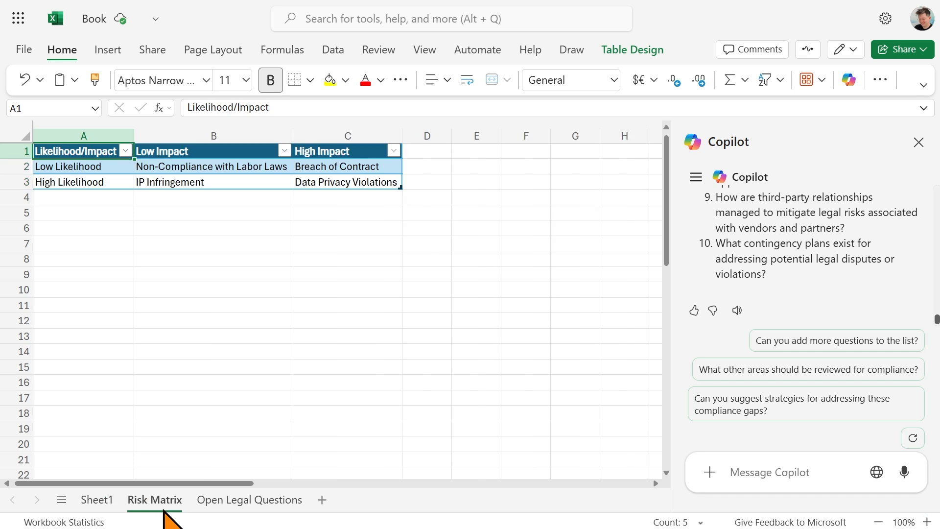
{"action": "left_click", "coordinate": [224, 507]}
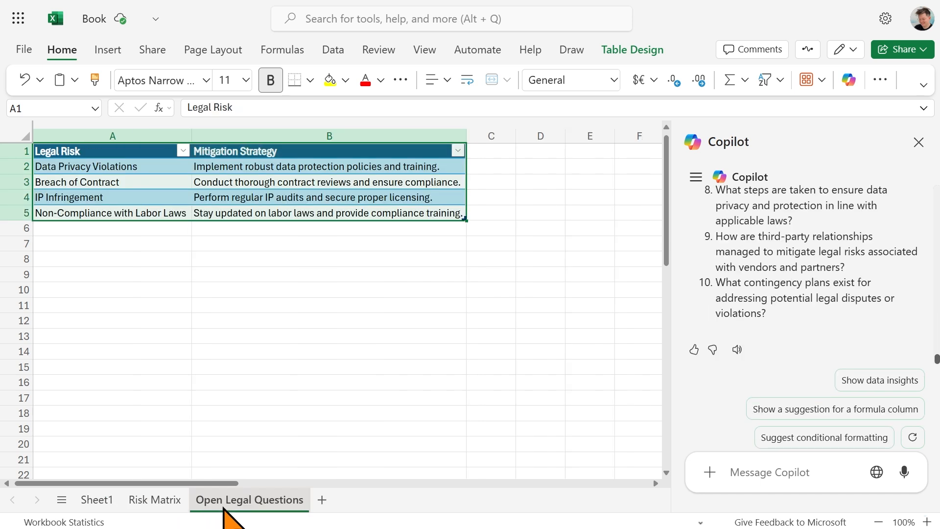